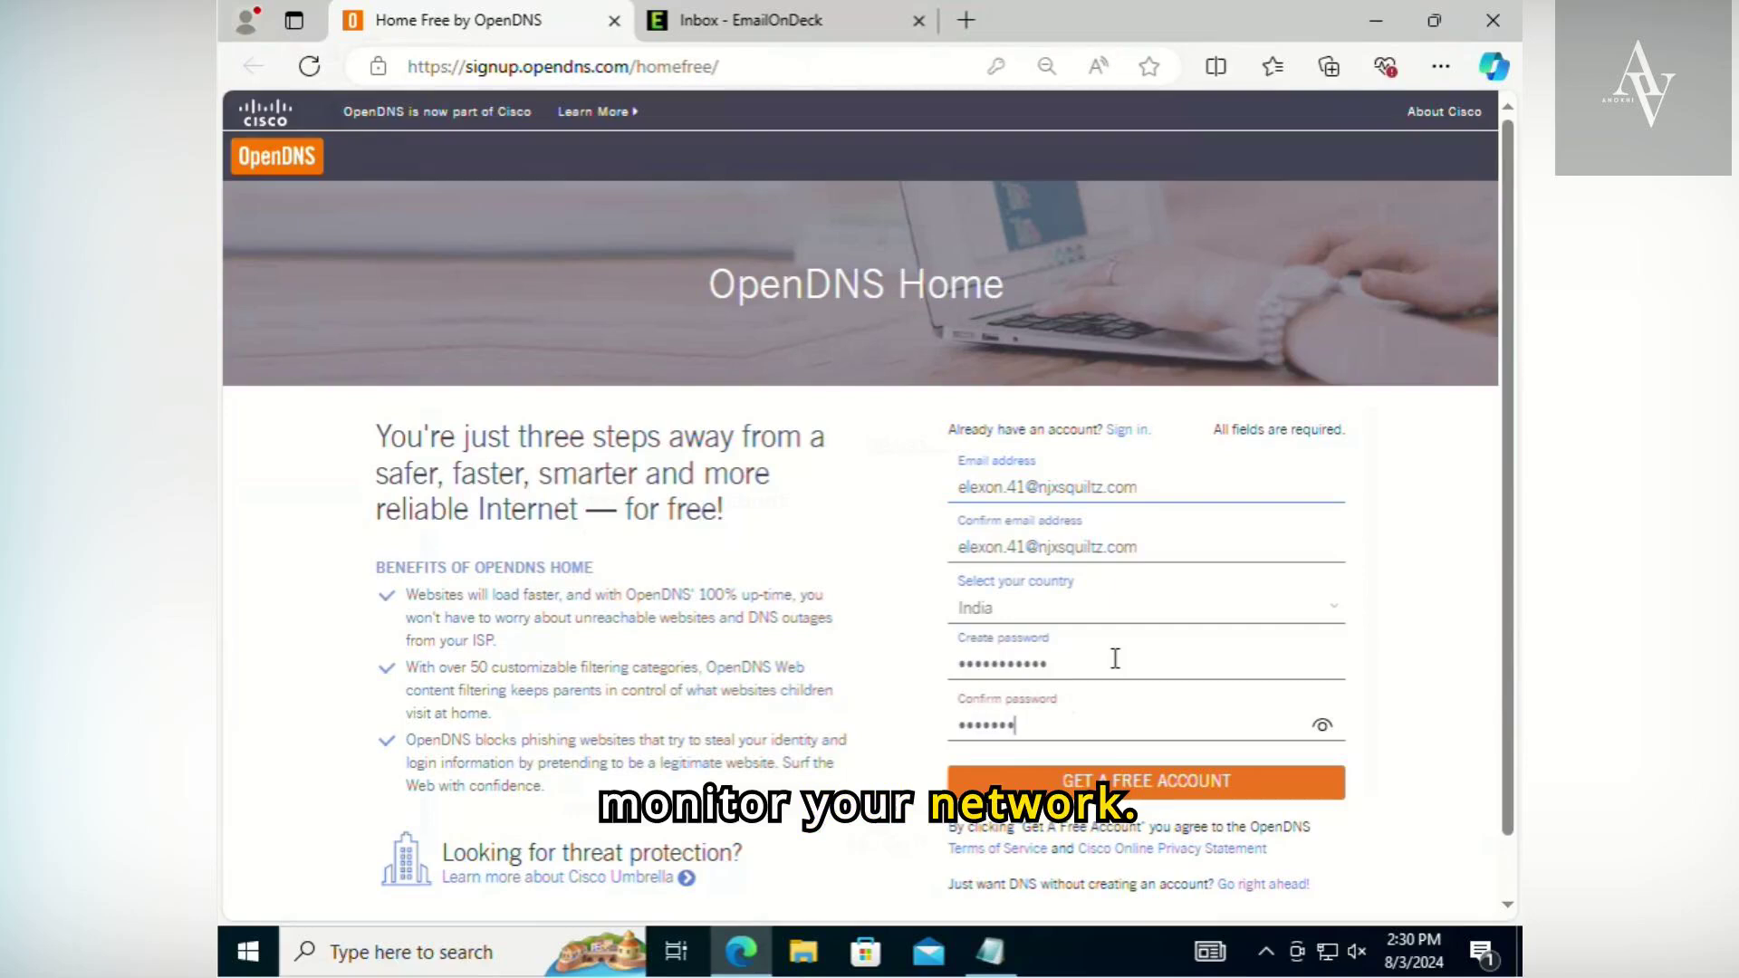
- Submit the completed OpenDNS Home sign-up form and decline the browser's offer to save the password
left_click(1151, 785)
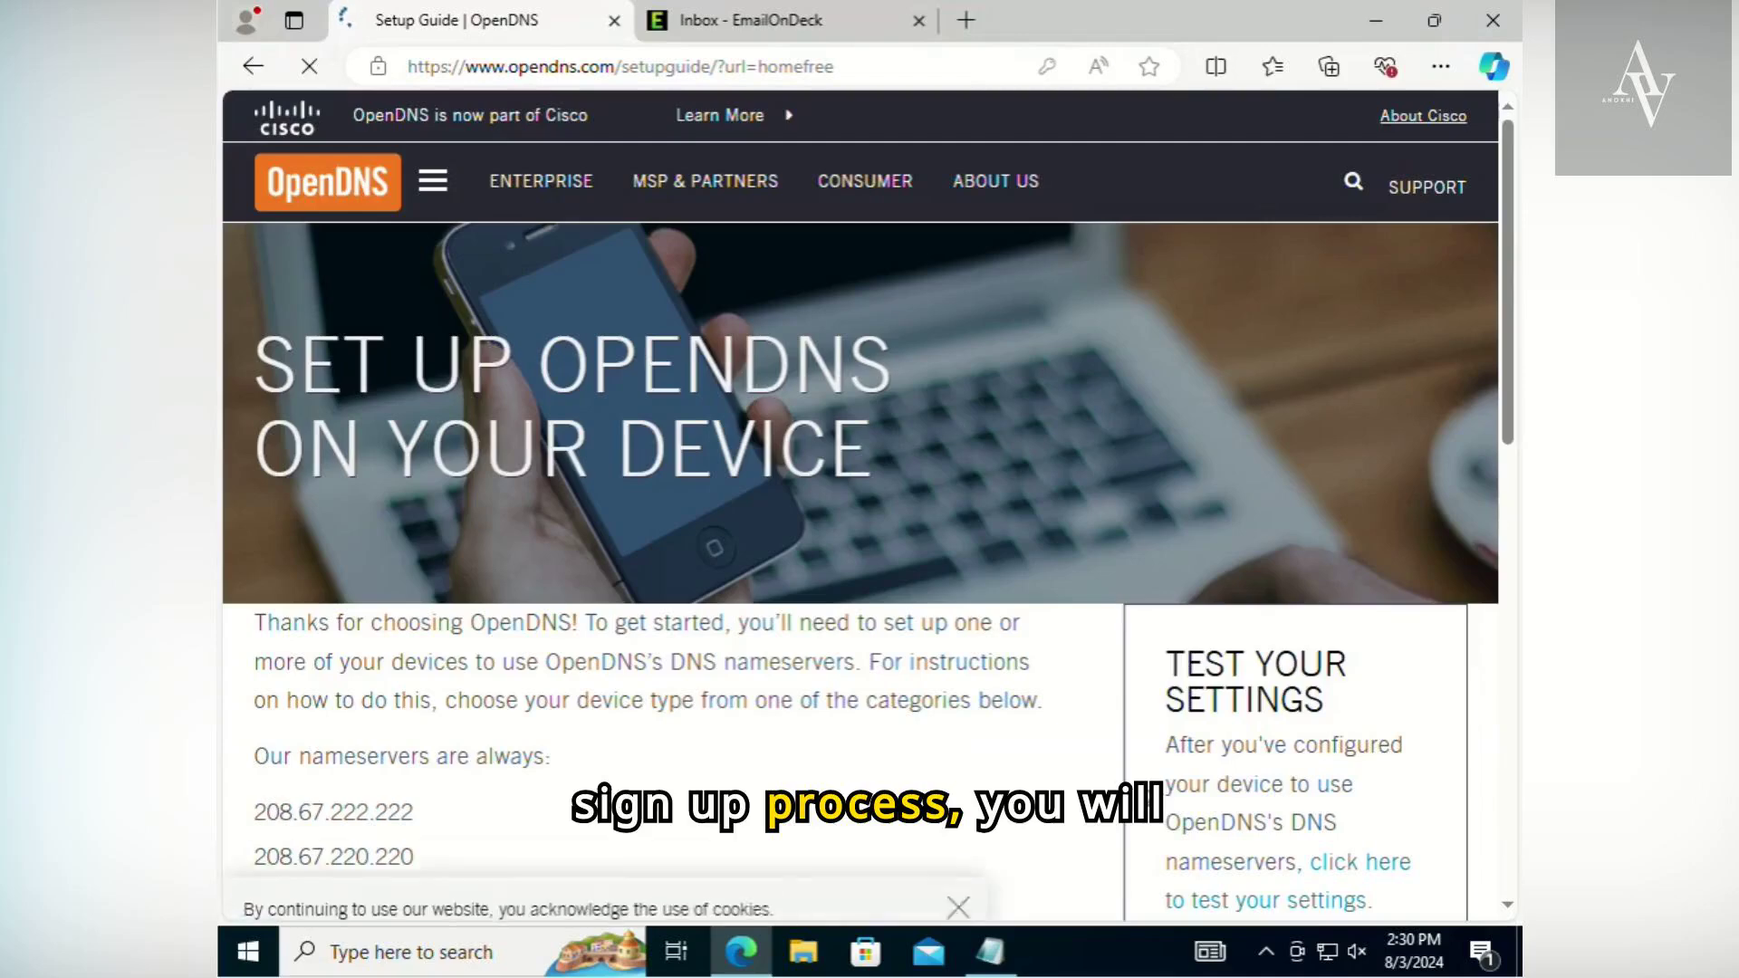
left_click_drag(457, 618, 1020, 625)
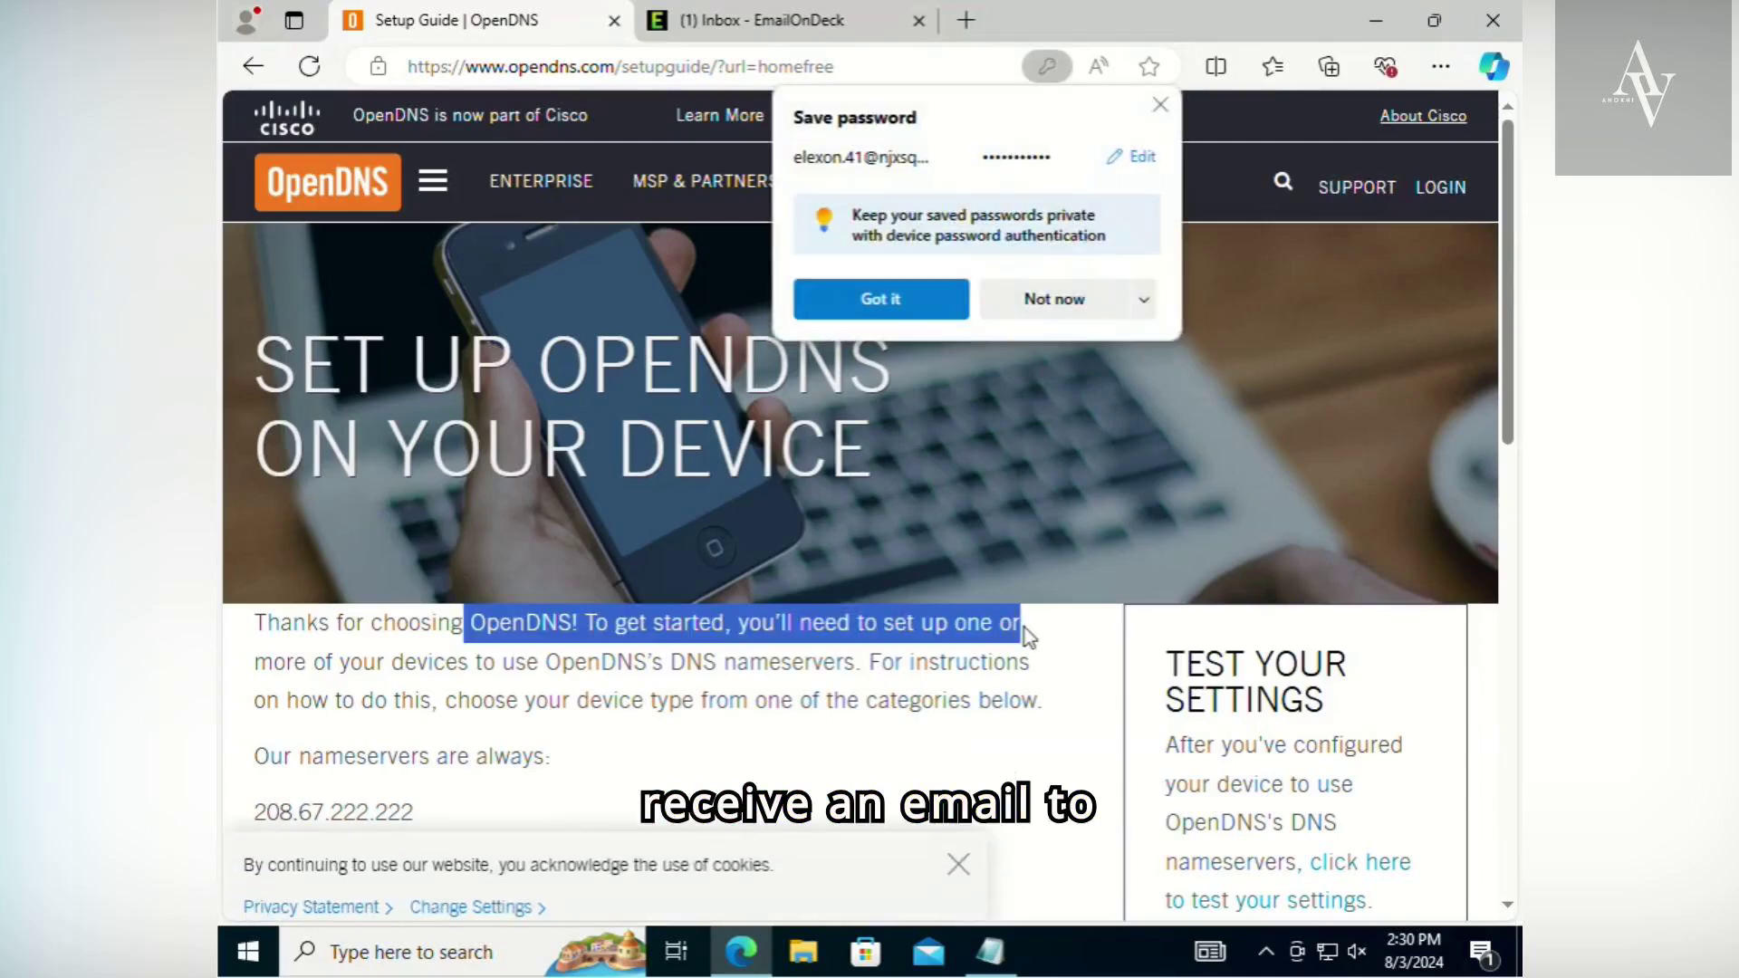
left_click(1144, 299)
left_click(1101, 384)
- Review the OpenDNS nameserver addresses listed on the setup guide page
scroll(932, 835, "down", 4)
left_click(812, 427)
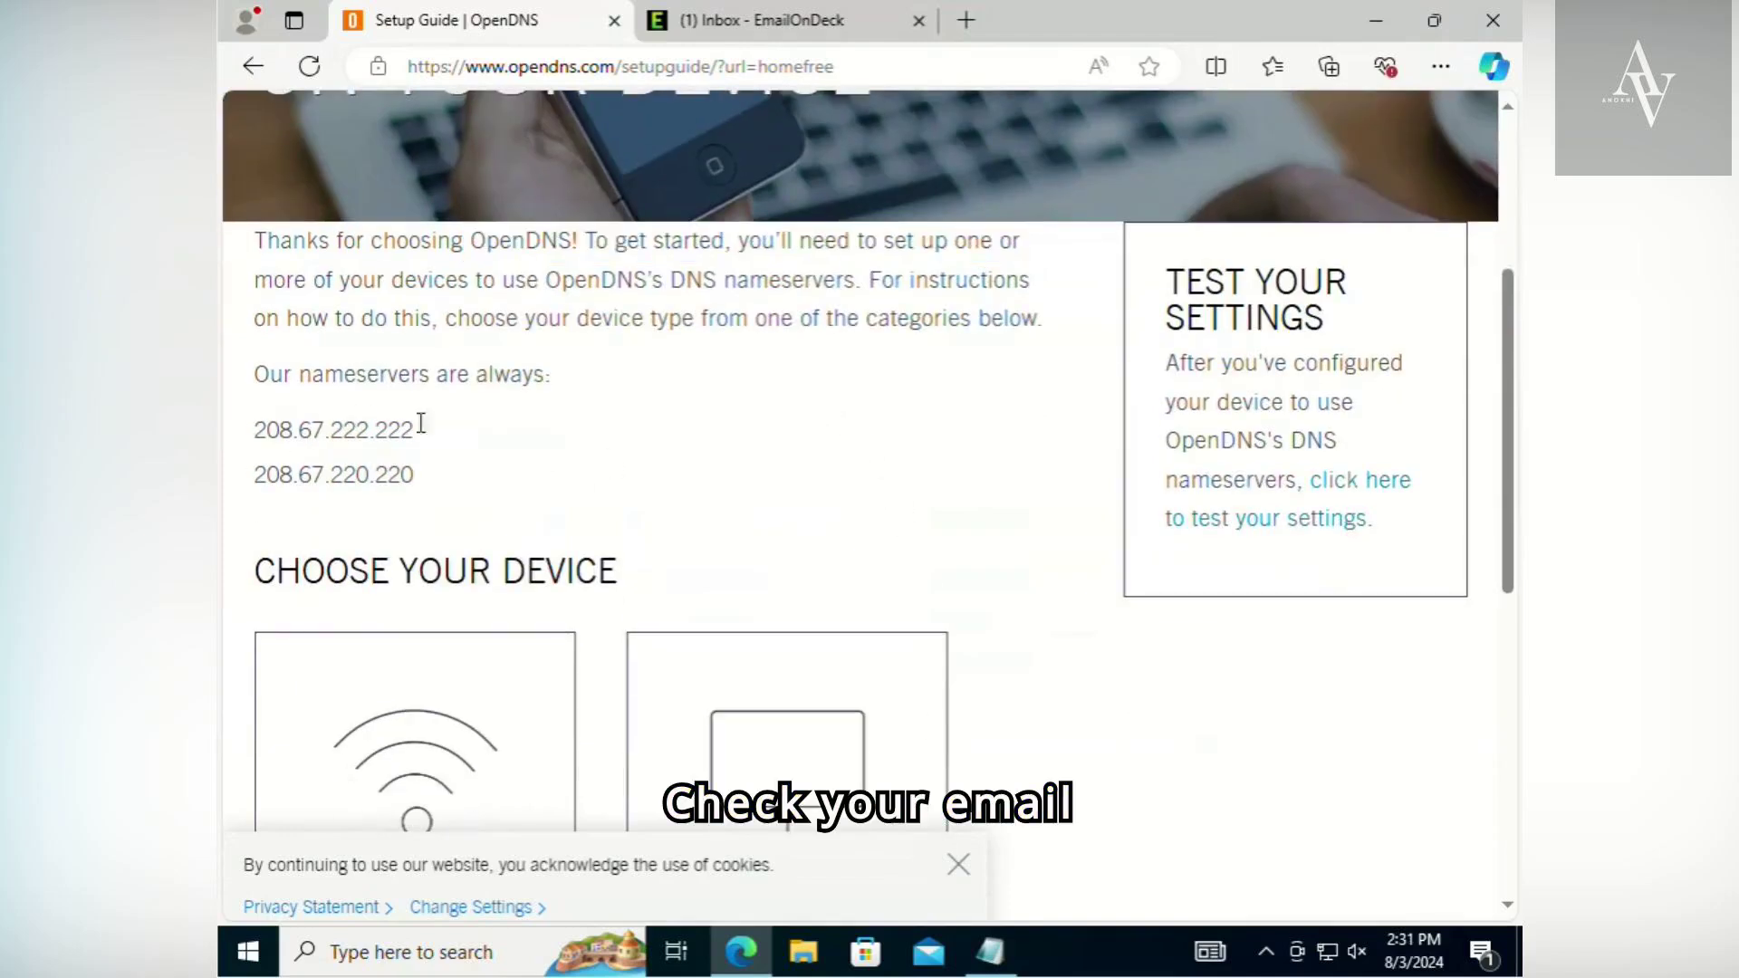
double_click(369, 426)
left_click_drag(418, 475, 224, 475)
left_click(458, 489)
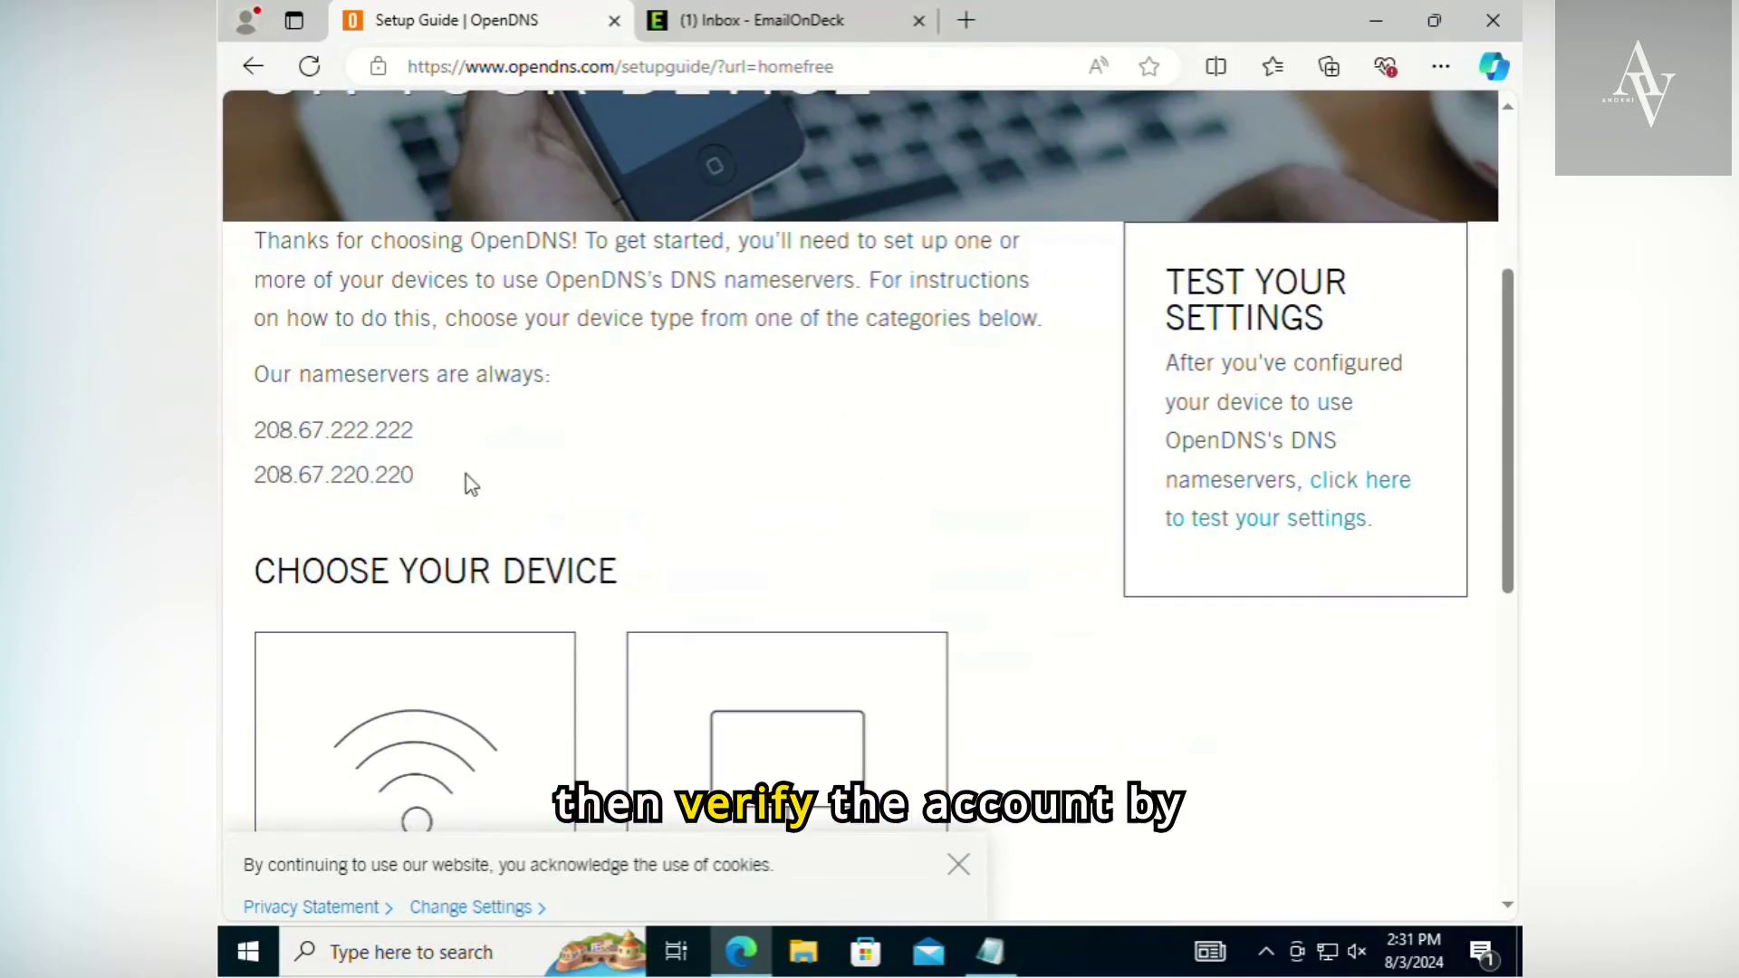
- Open the OpenDNS registration confirmation message in the EmailOnDeck inbox
left_click(738, 28)
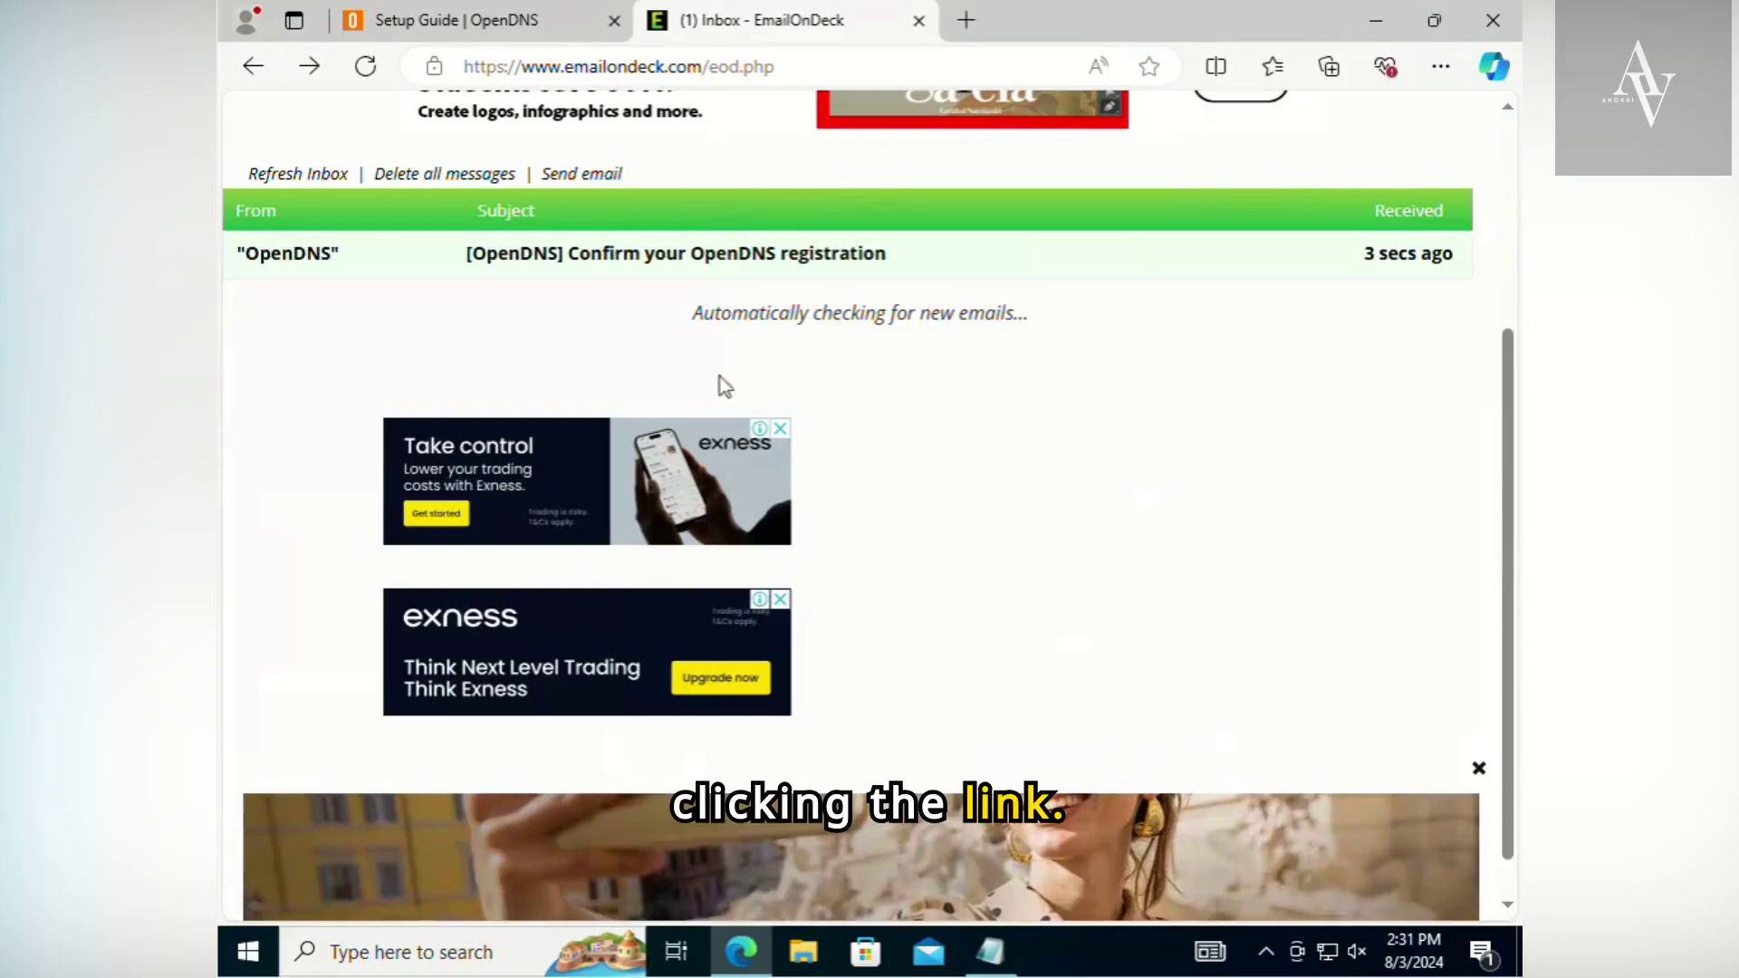
left_click(702, 257)
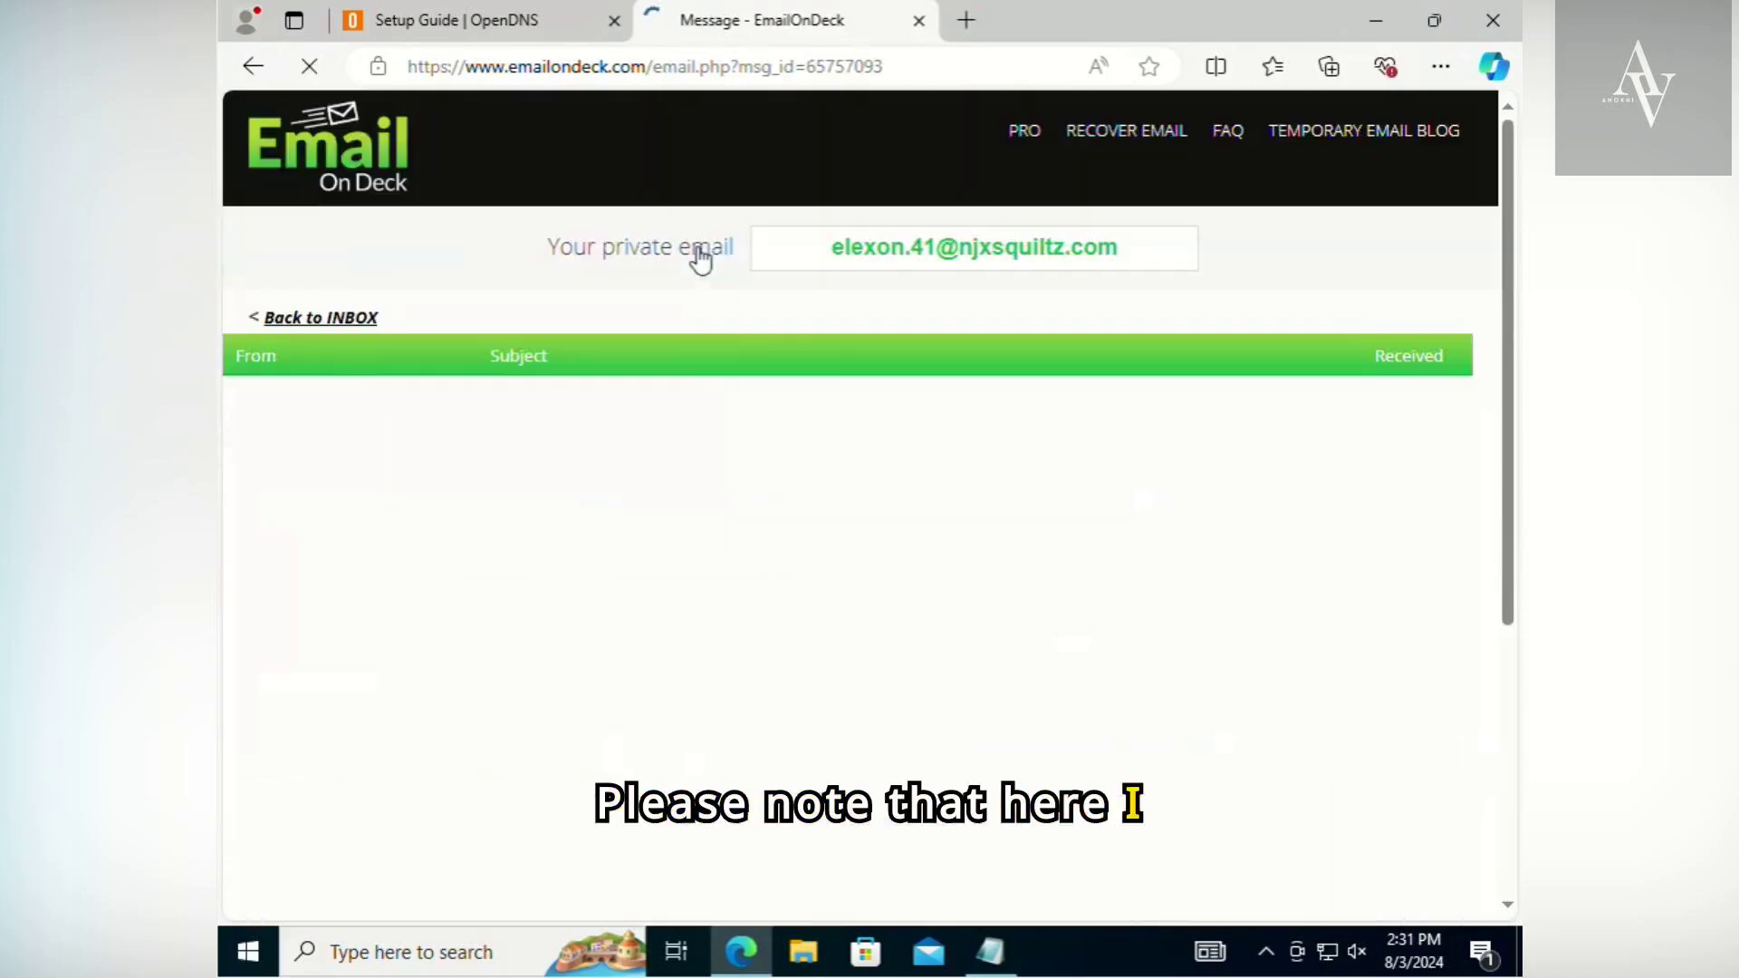
scroll(652, 420, "down", 5)
scroll(652, 420, "up", 2)
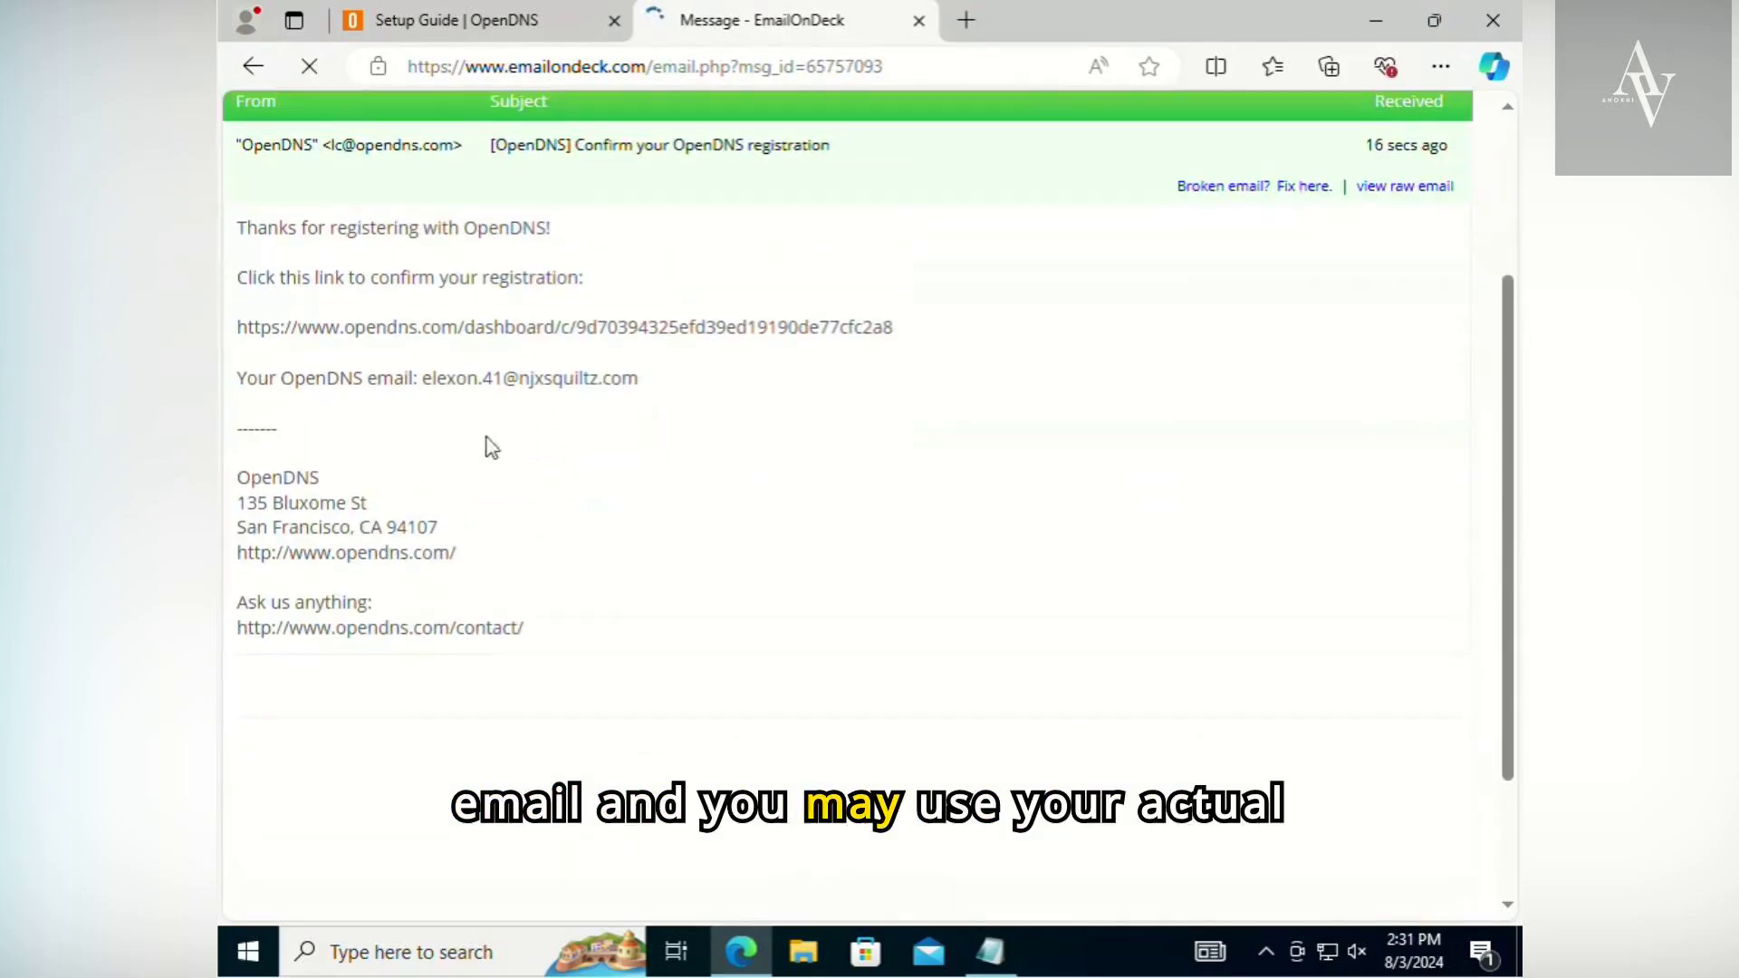
- Copy the registration confirmation link from the message and open it in a new browser tab
triple_click(503, 328)
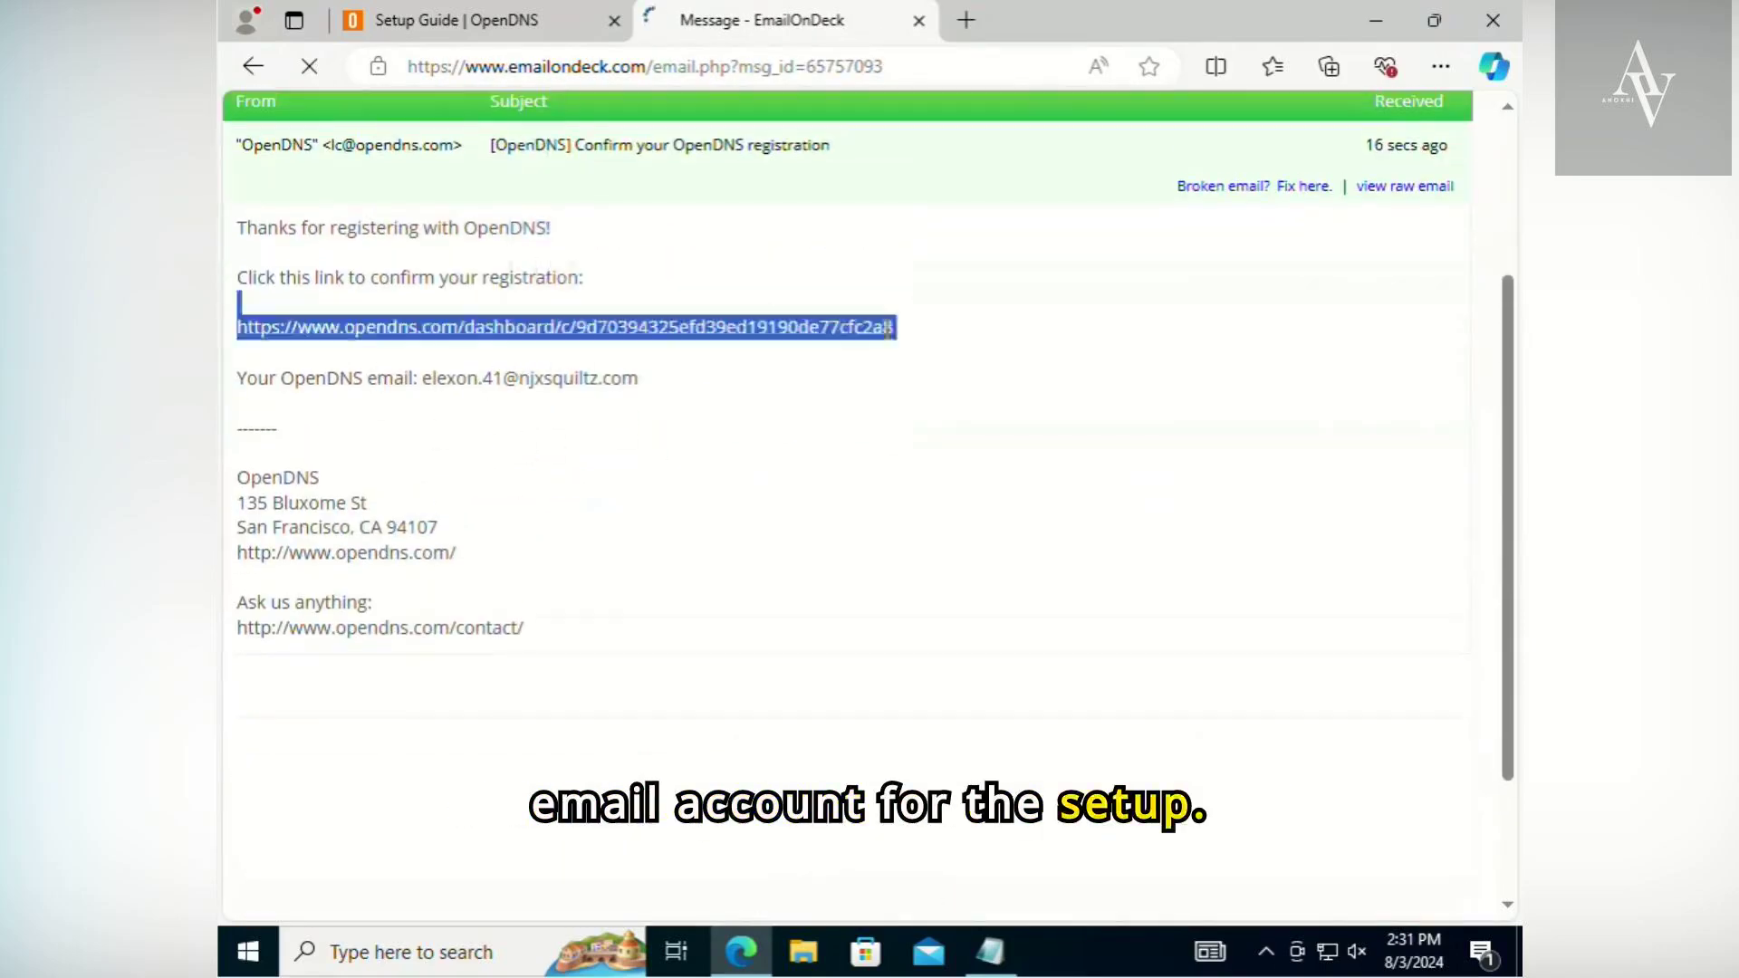
left_click(907, 343)
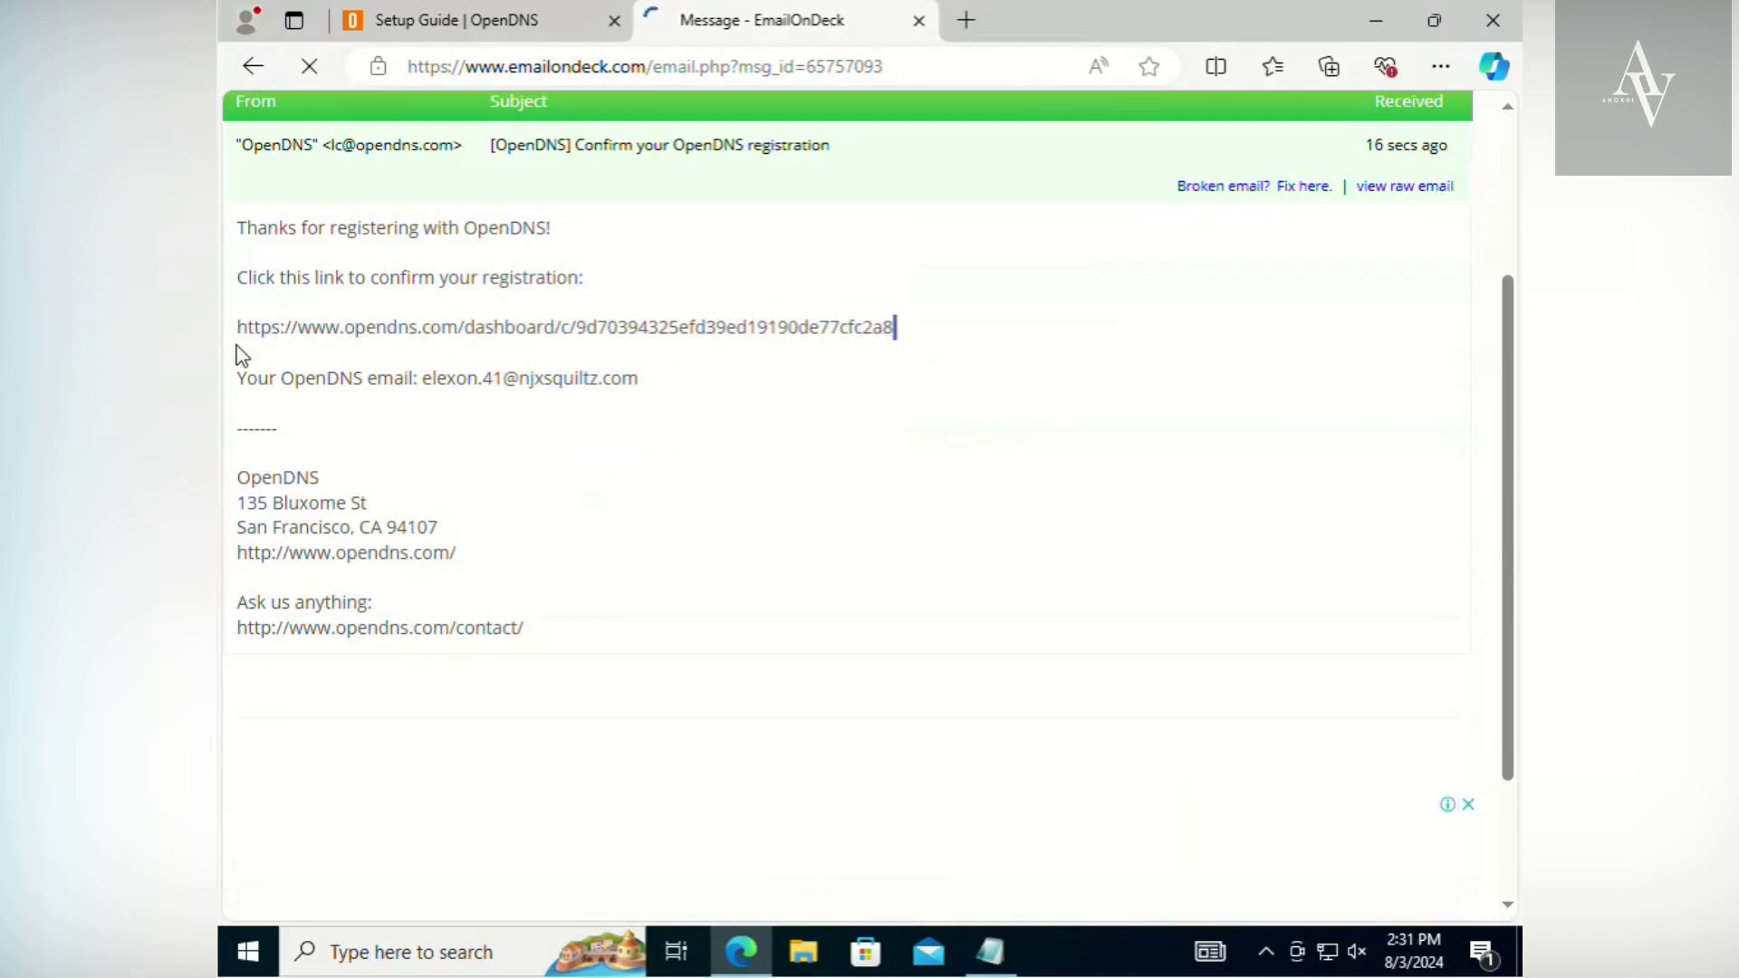
left_click_drag(236, 345, 239, 337)
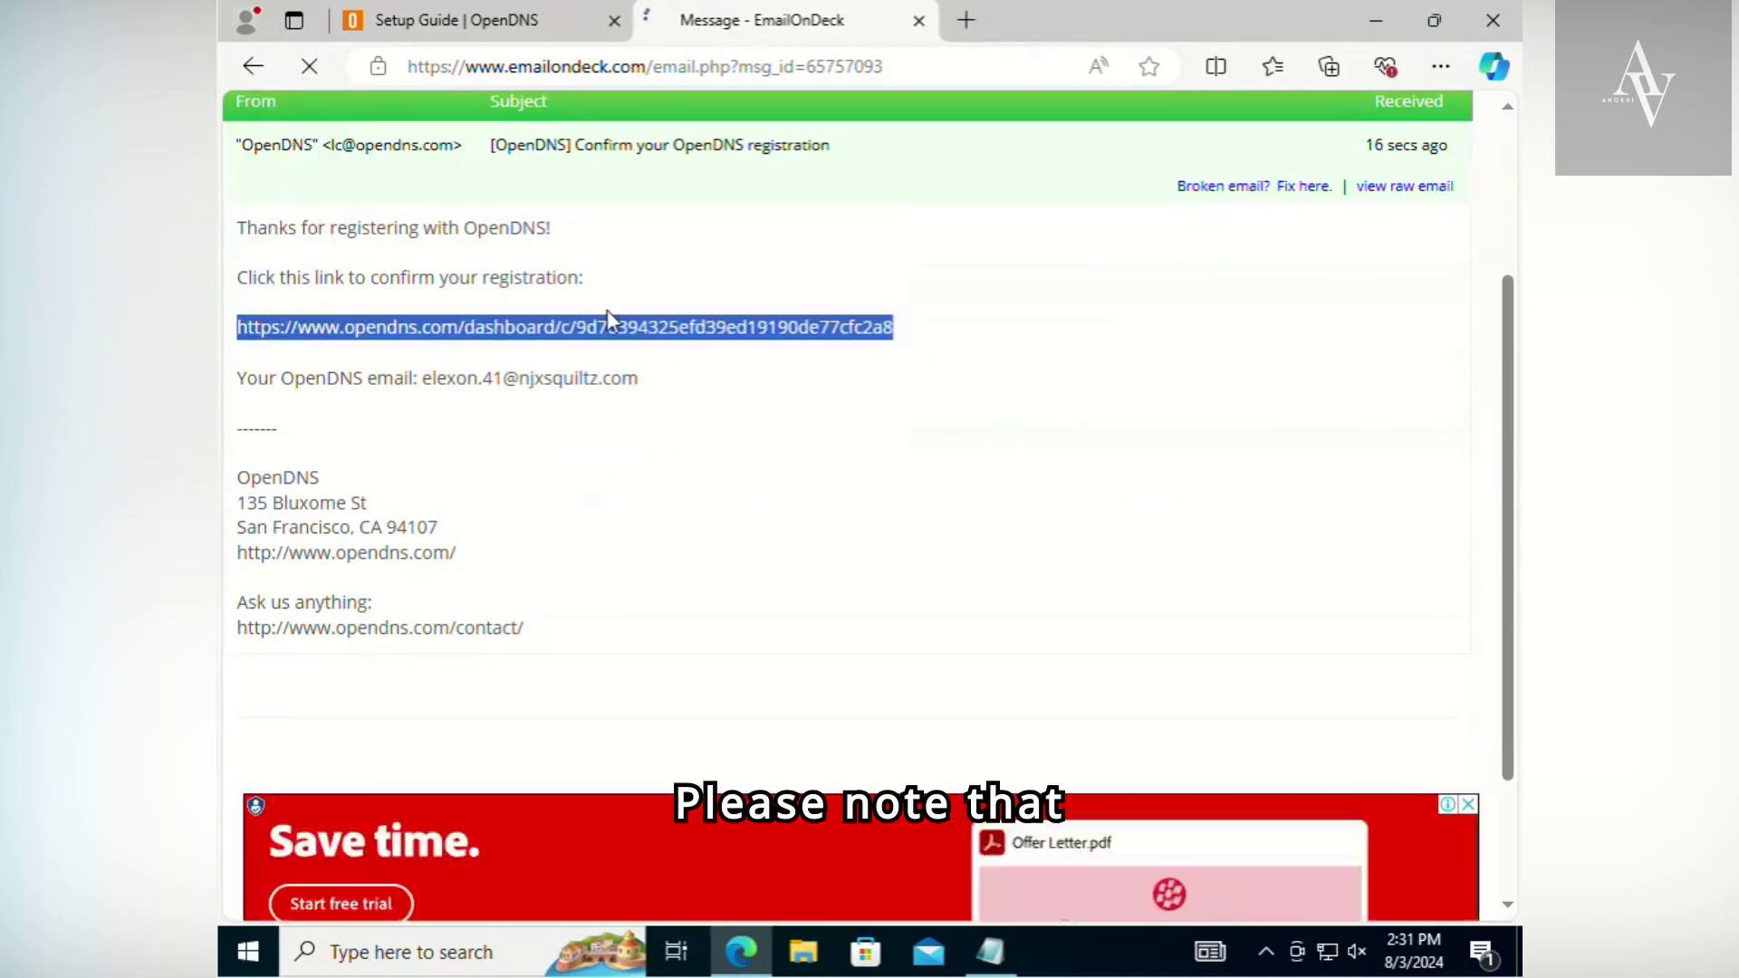
key("ctrl+c")
key("ctrl+t")
key("ctrl+v")
key("Return")
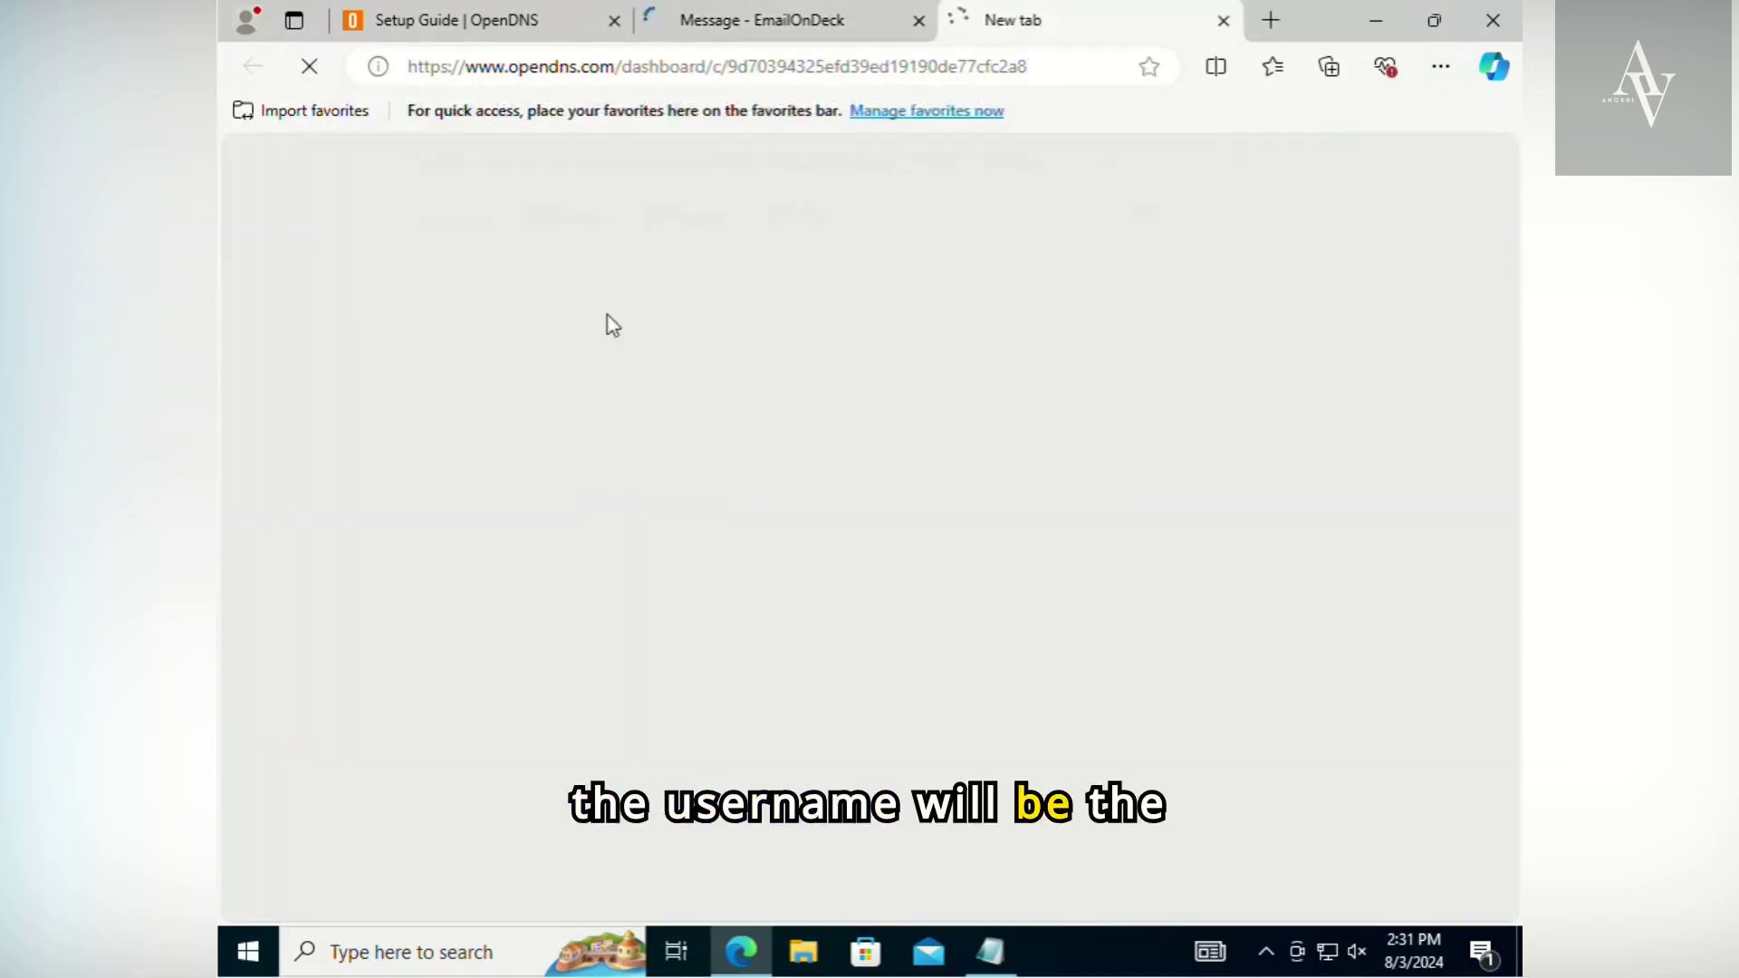
- Copy the registered email address from the message into the Notepad notes below Step 4, labelled "Username :"
left_click(820, 23)
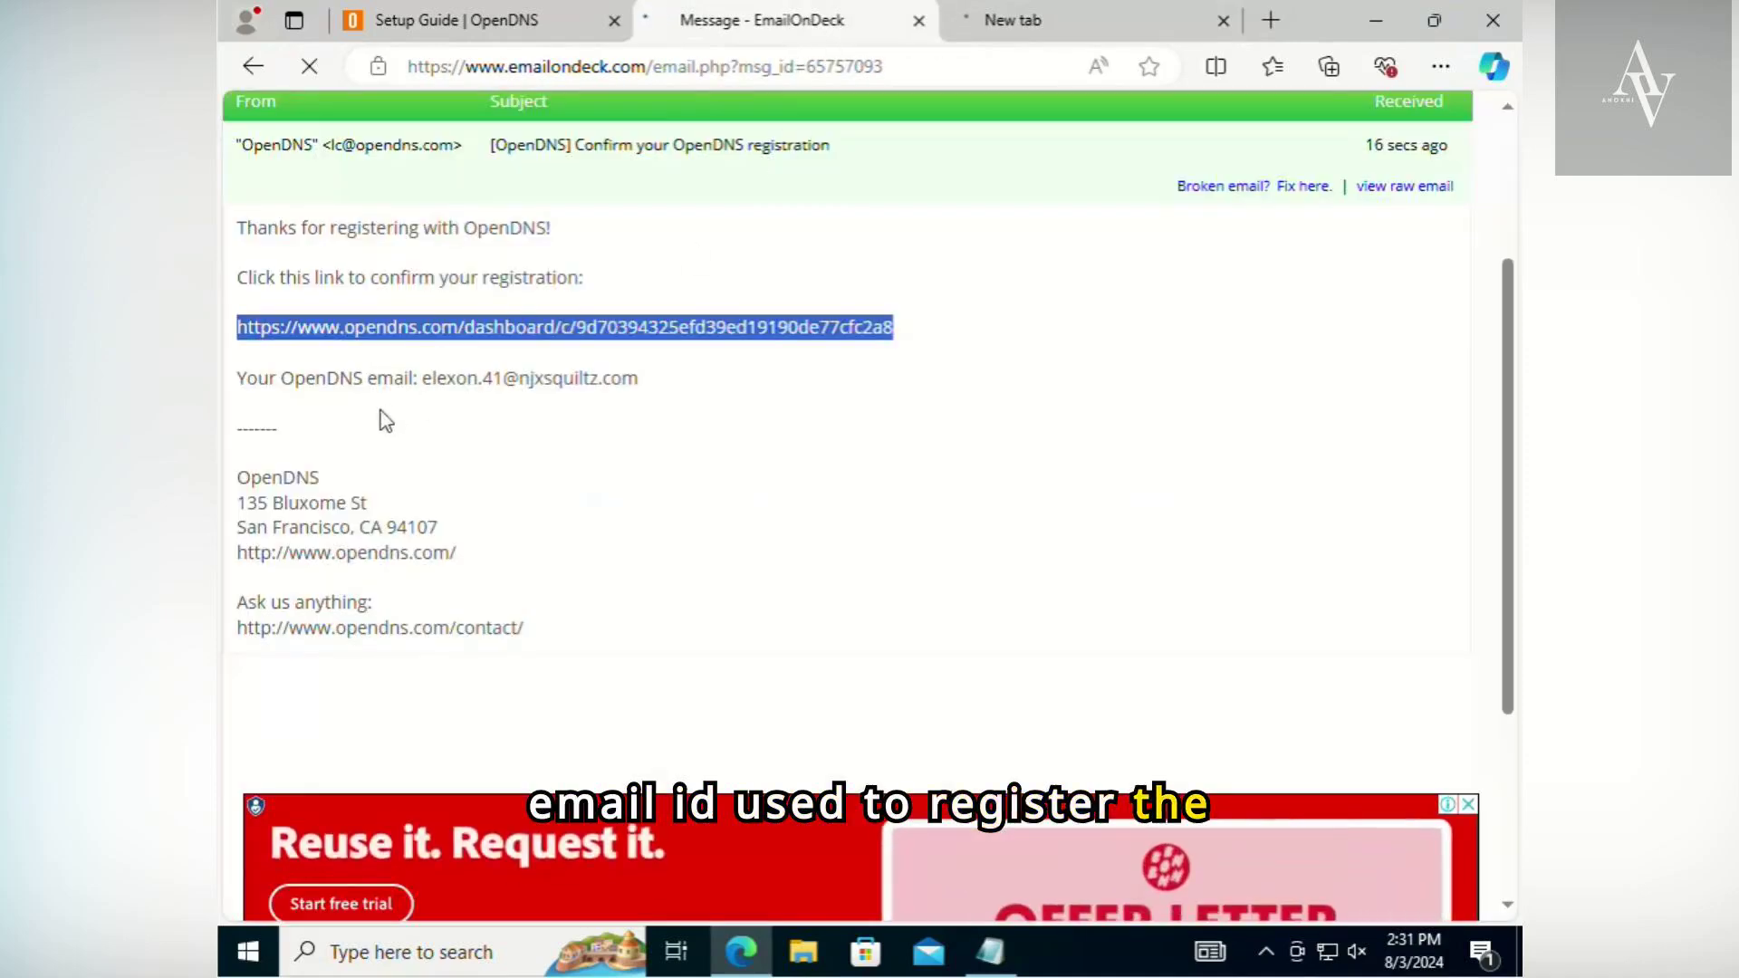
left_click_drag(421, 378, 694, 380)
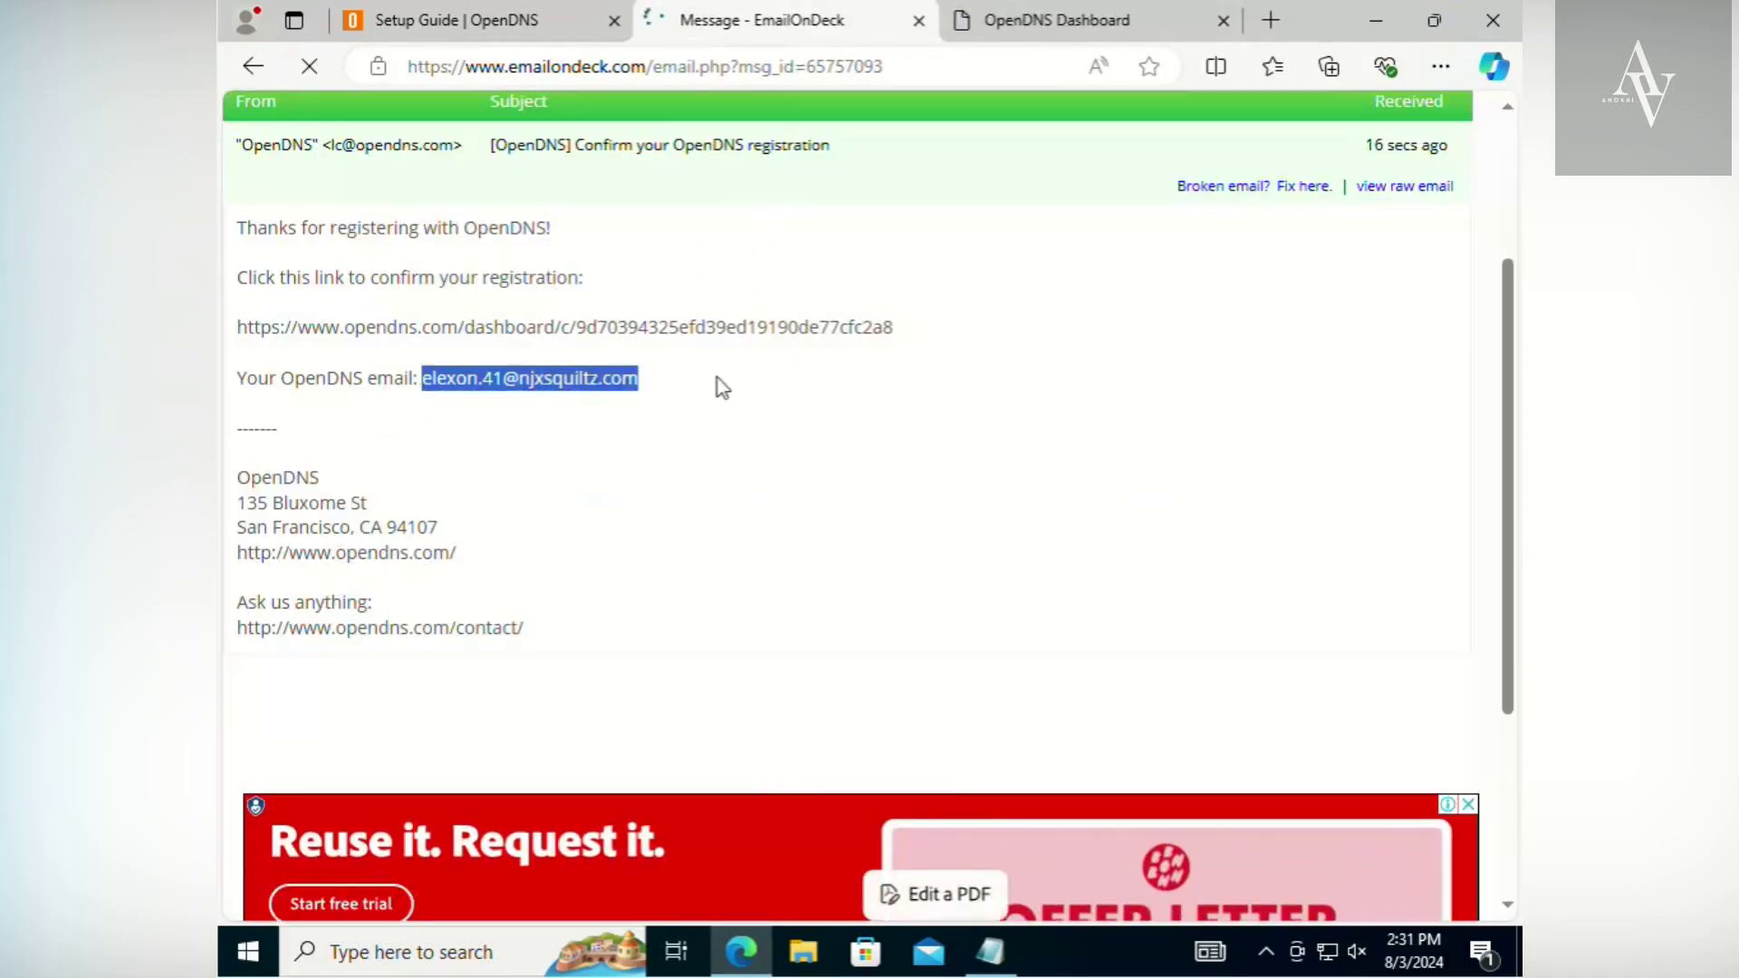
key("alt+Tab")
key("Tab")
key("Tab")
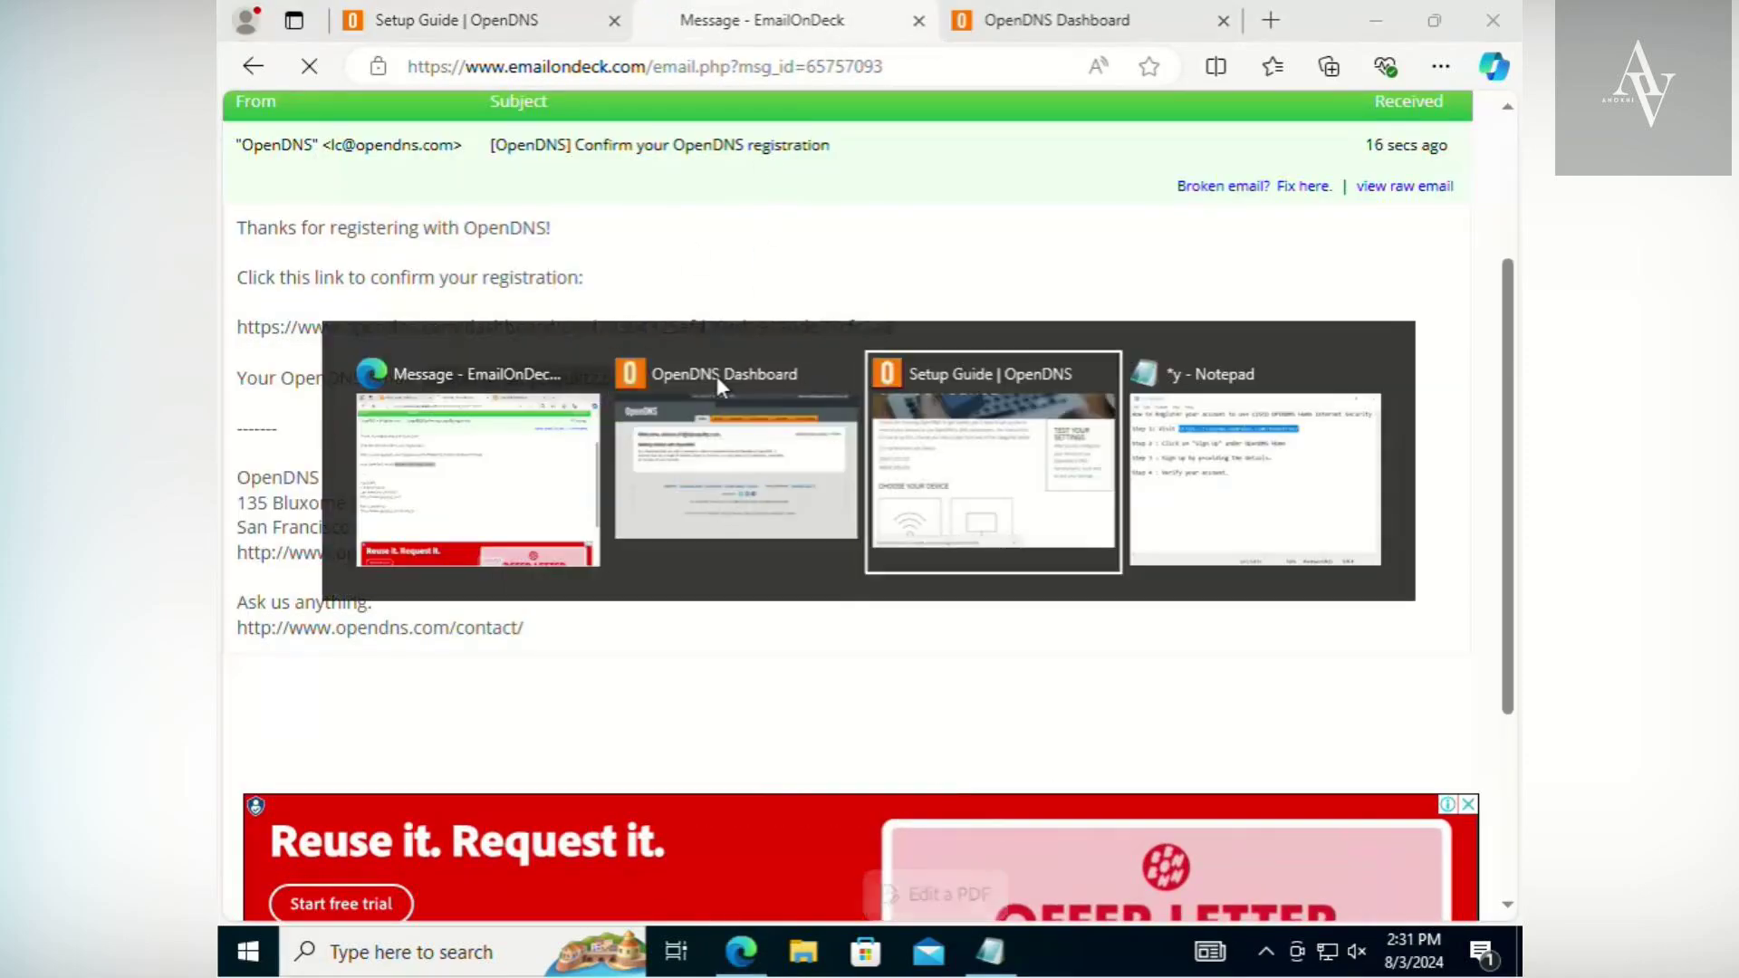
left_click(945, 573)
key("Return")
key("Return")
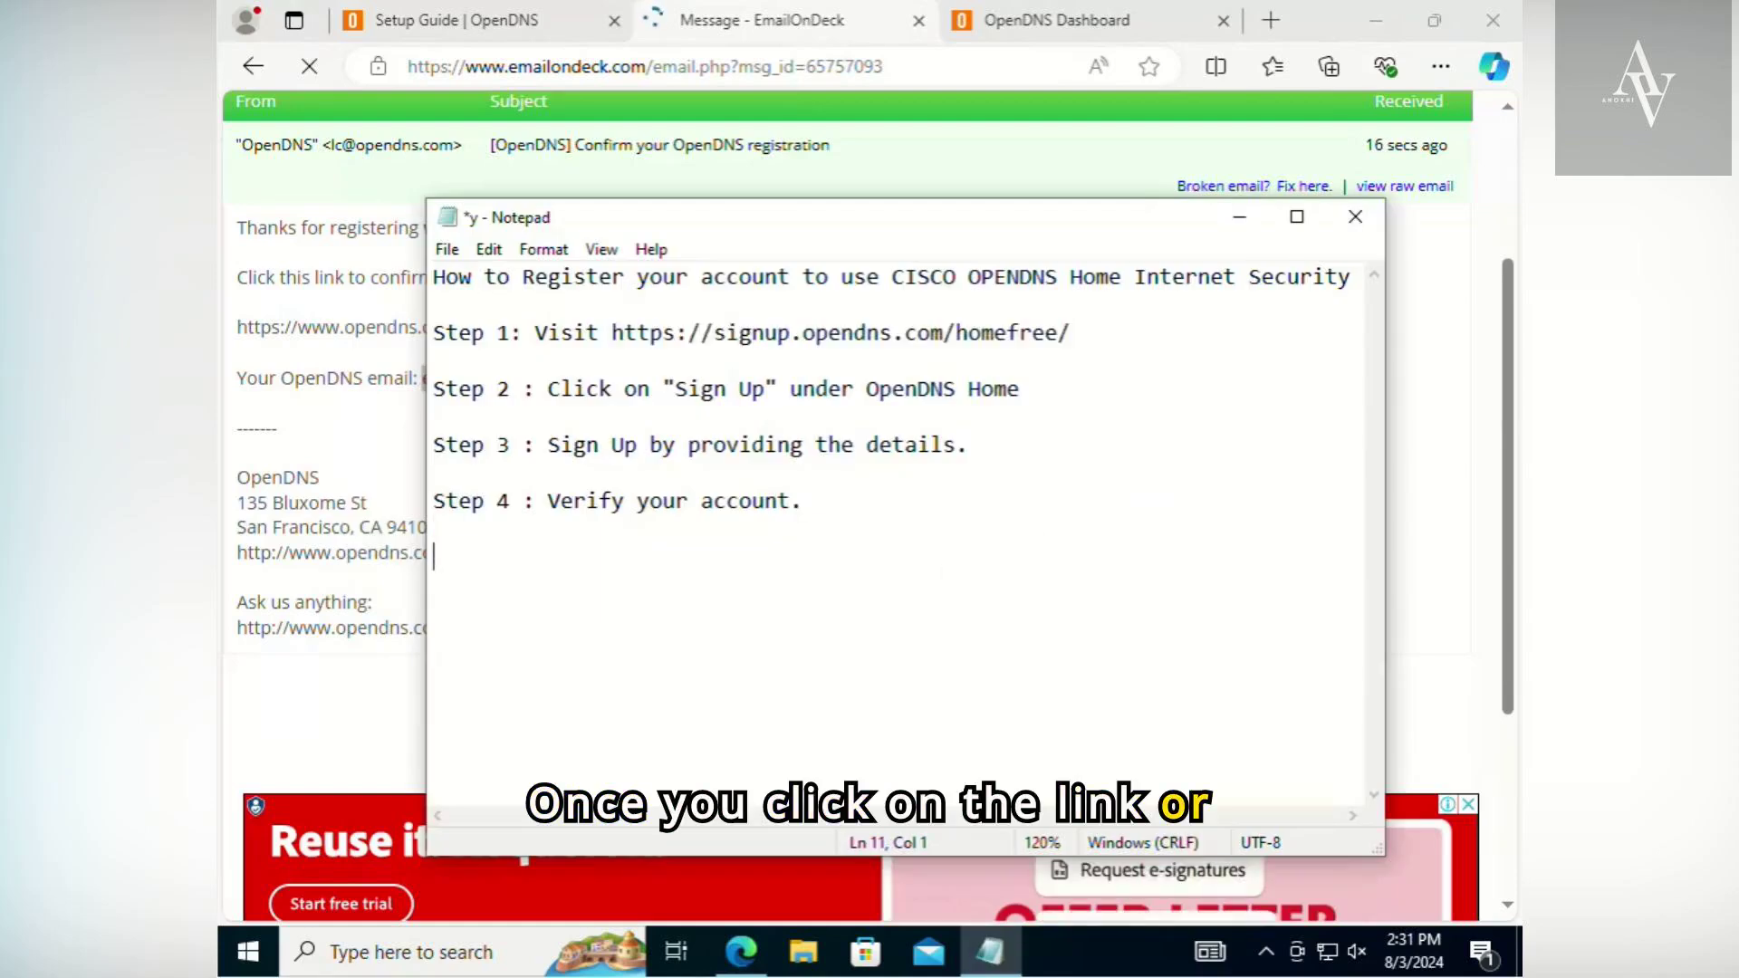
key("ctrl+v")
key("Home")
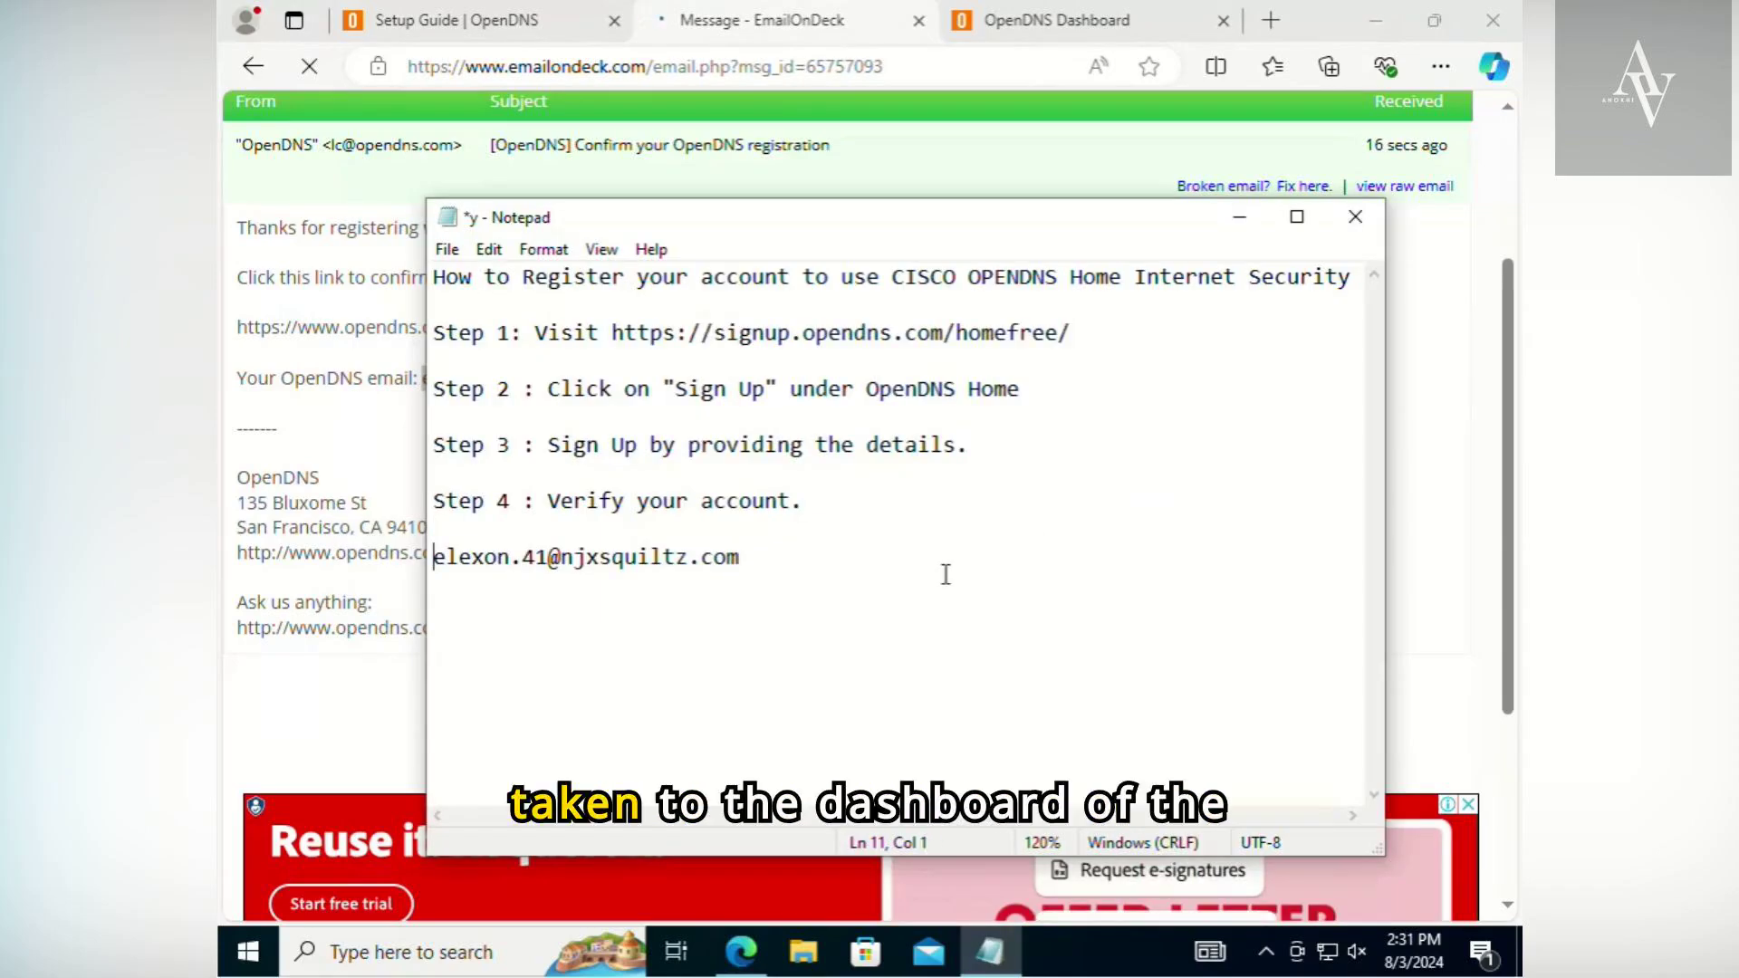
type("Username :")
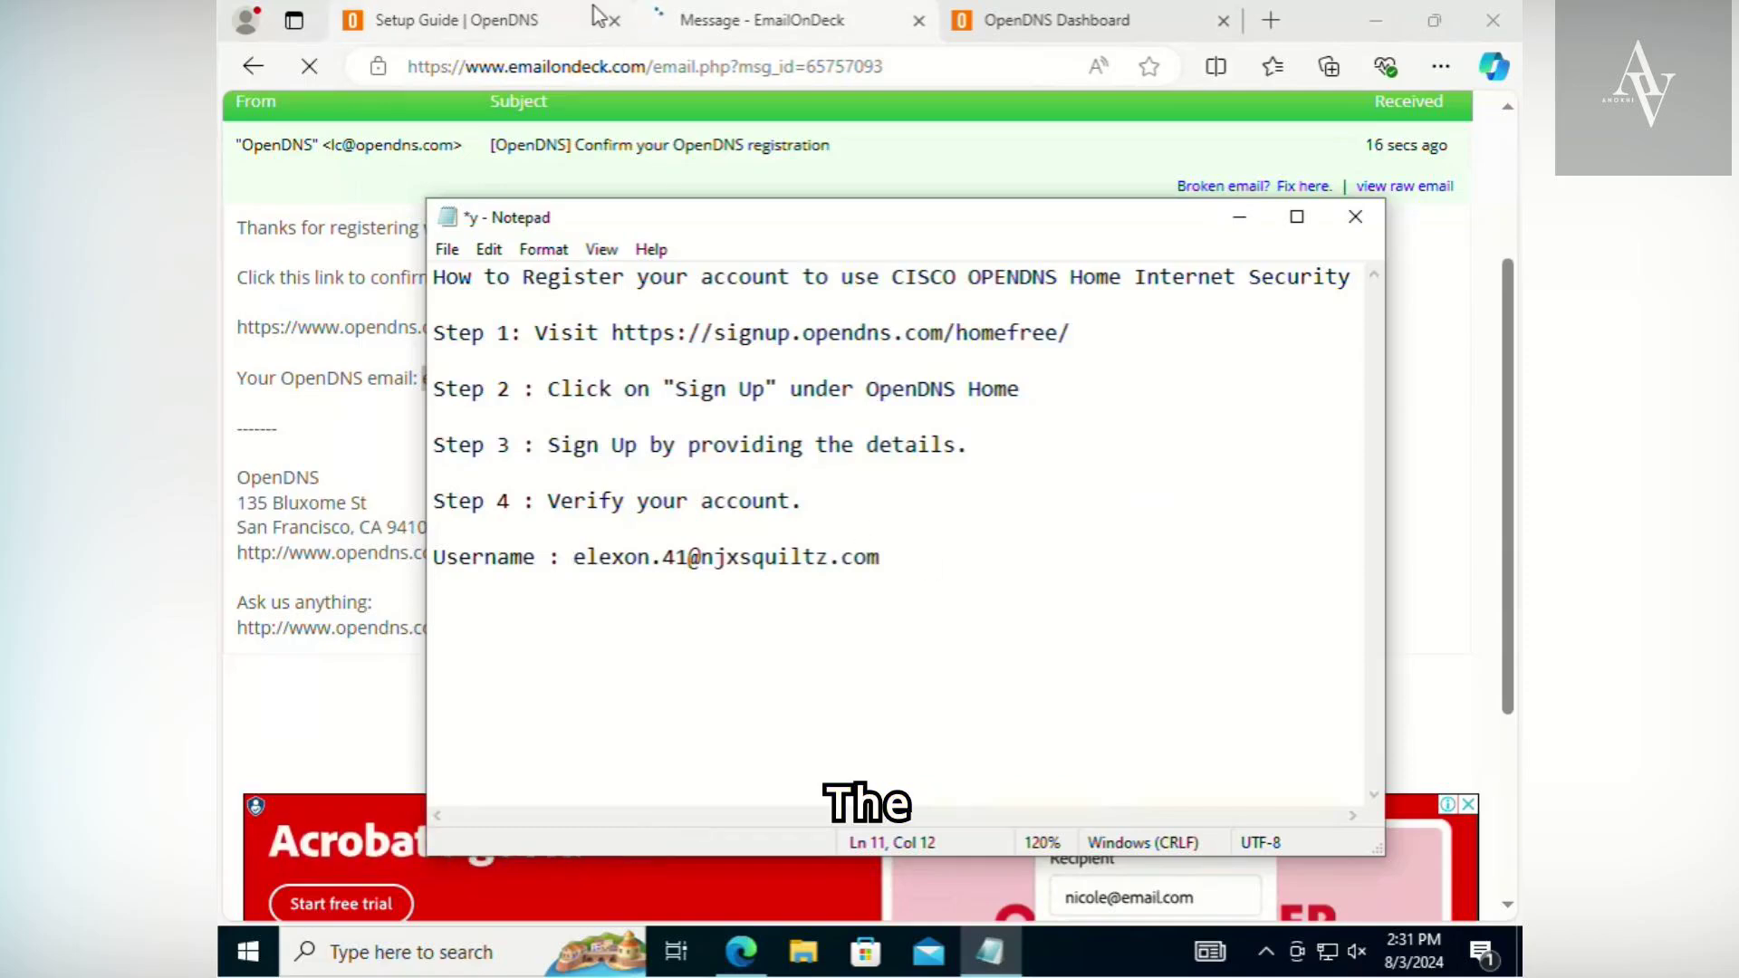
- Examine the welcome heading and getting-started text on the OpenDNS dashboard
left_click(788, 19)
left_click(982, 18)
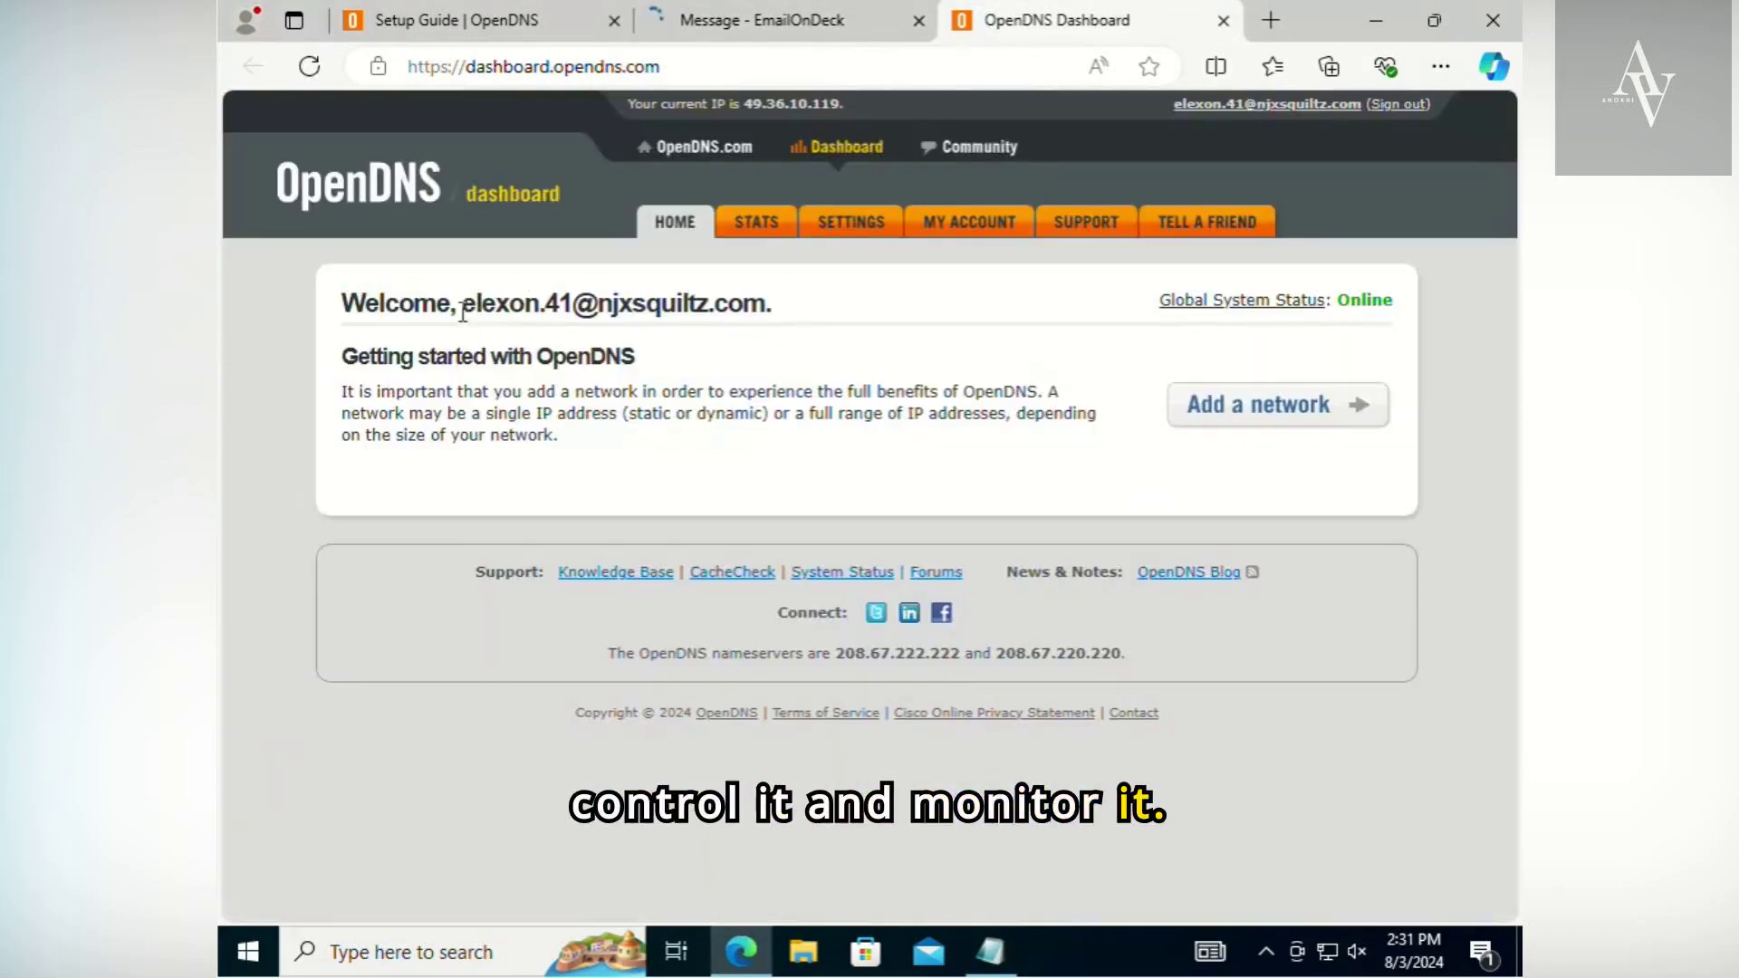
left_click_drag(462, 305, 997, 322)
left_click(916, 443)
left_click_drag(631, 400, 943, 431)
left_click(939, 455)
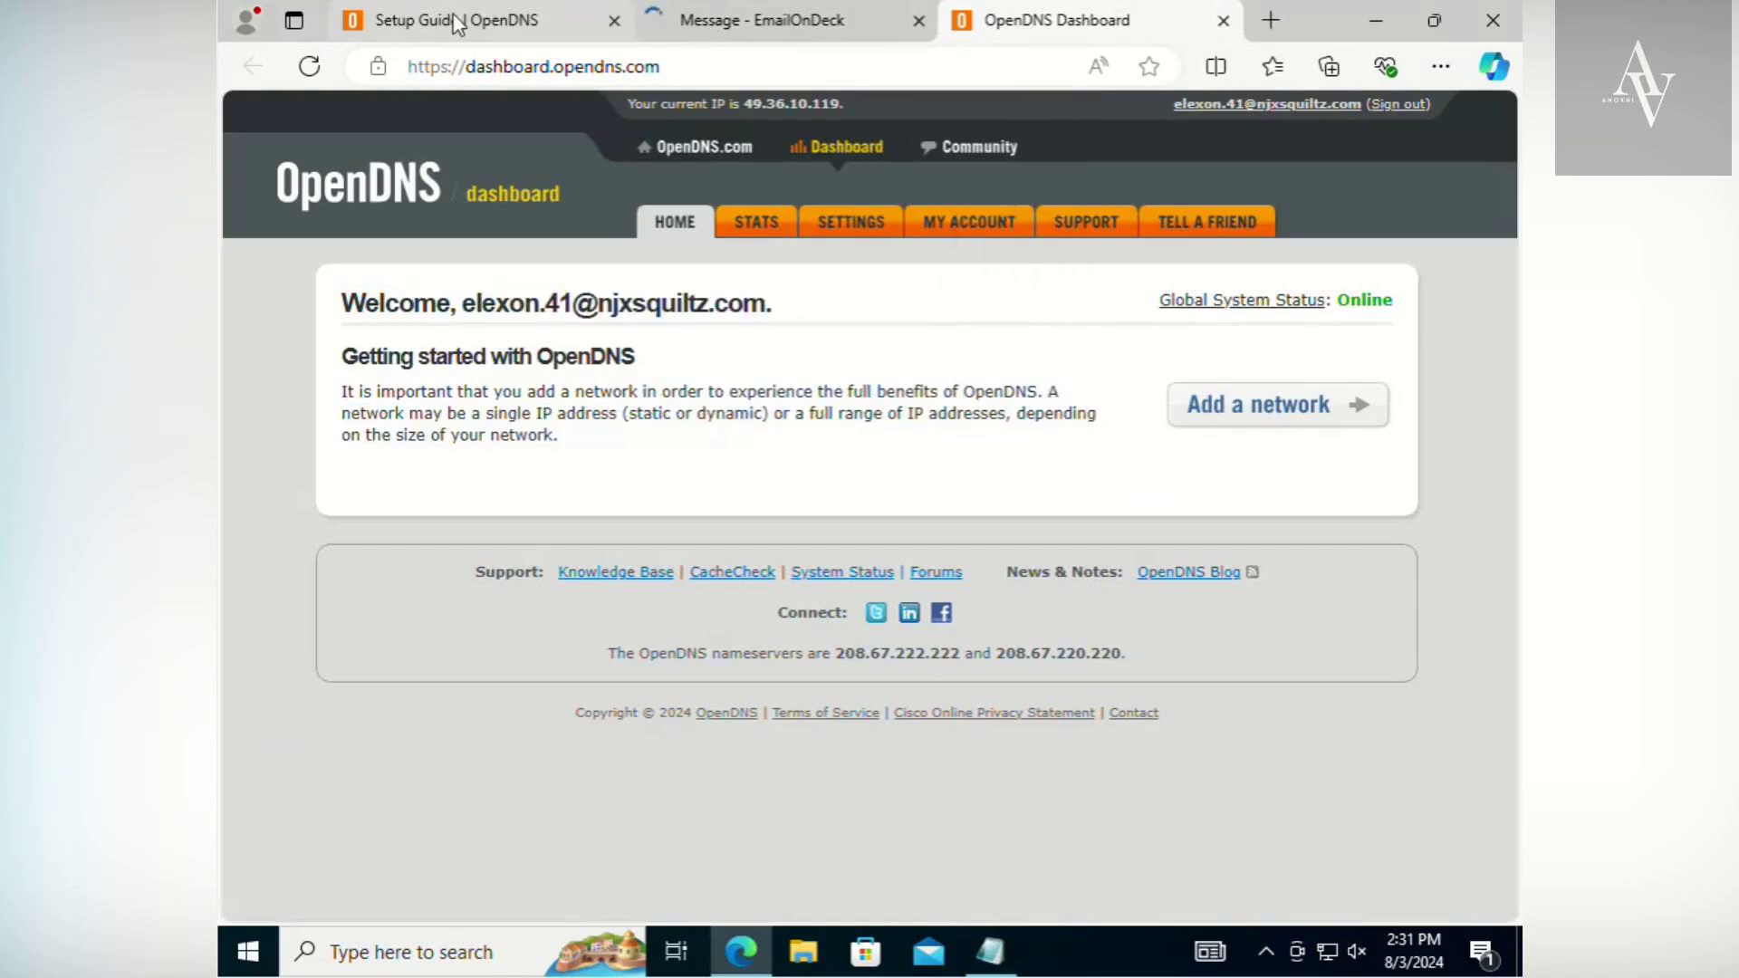
- Add the line "Well done." below the username in the Notepad notes, saving and closing the file
key("alt+Tab")
key("alt+Tab")
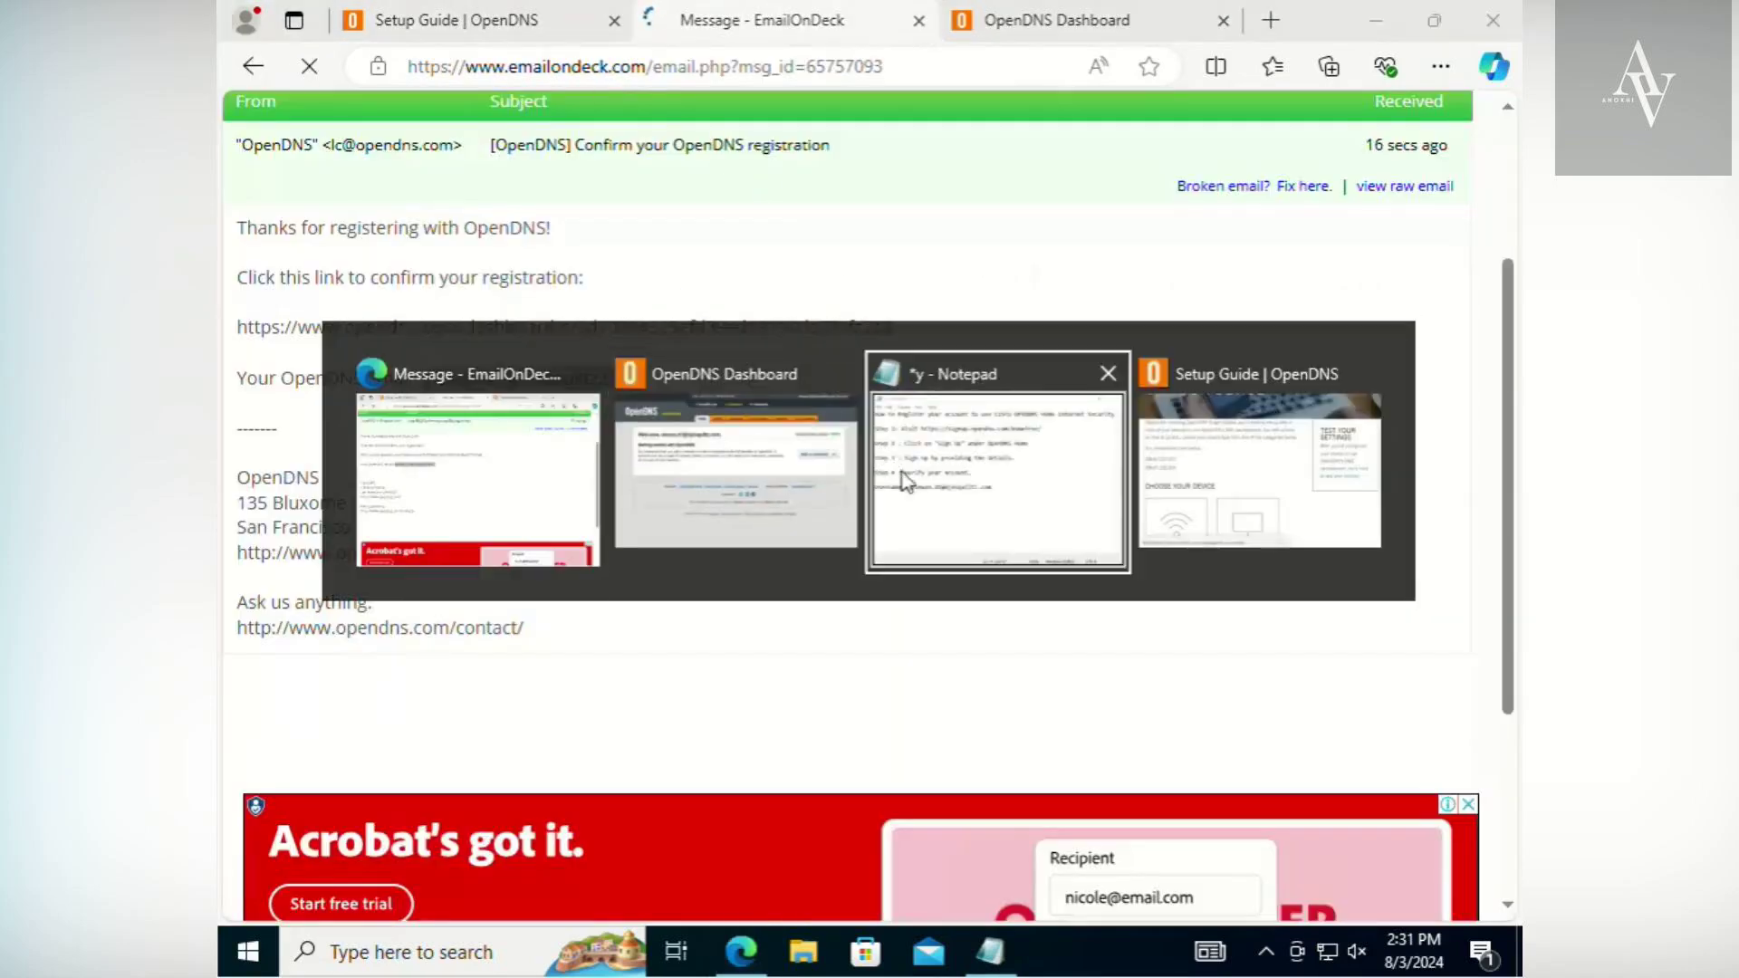
left_click(888, 464)
left_click(995, 568)
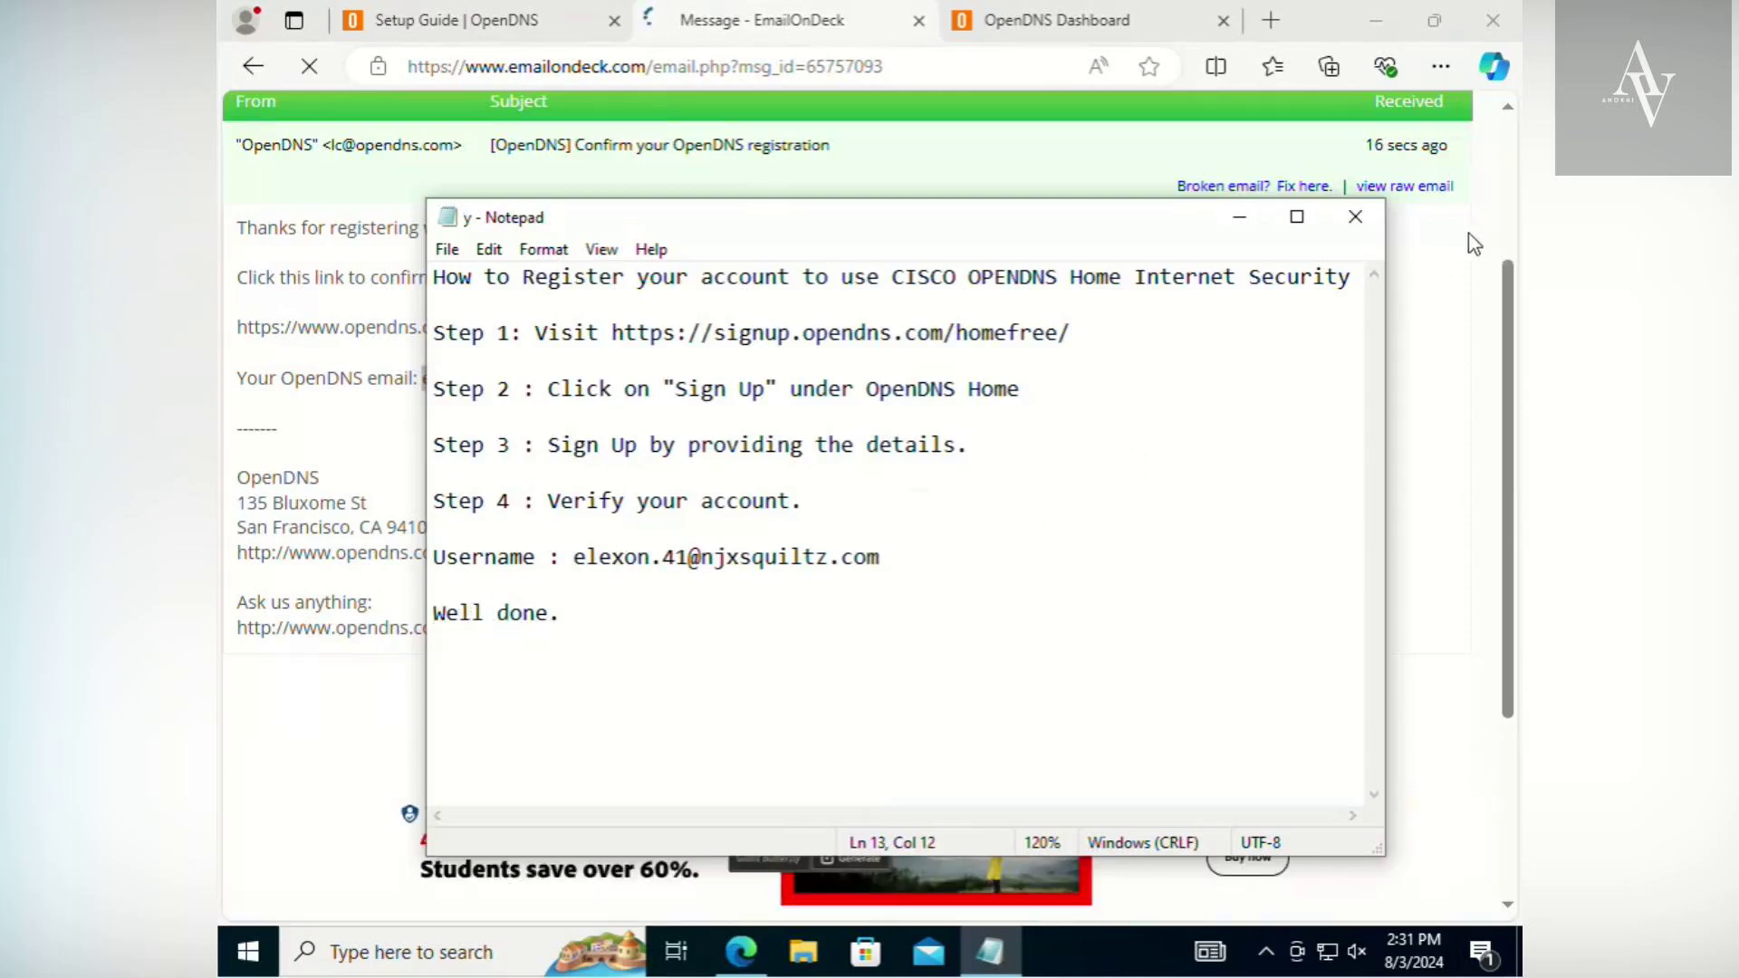
left_click(1356, 216)
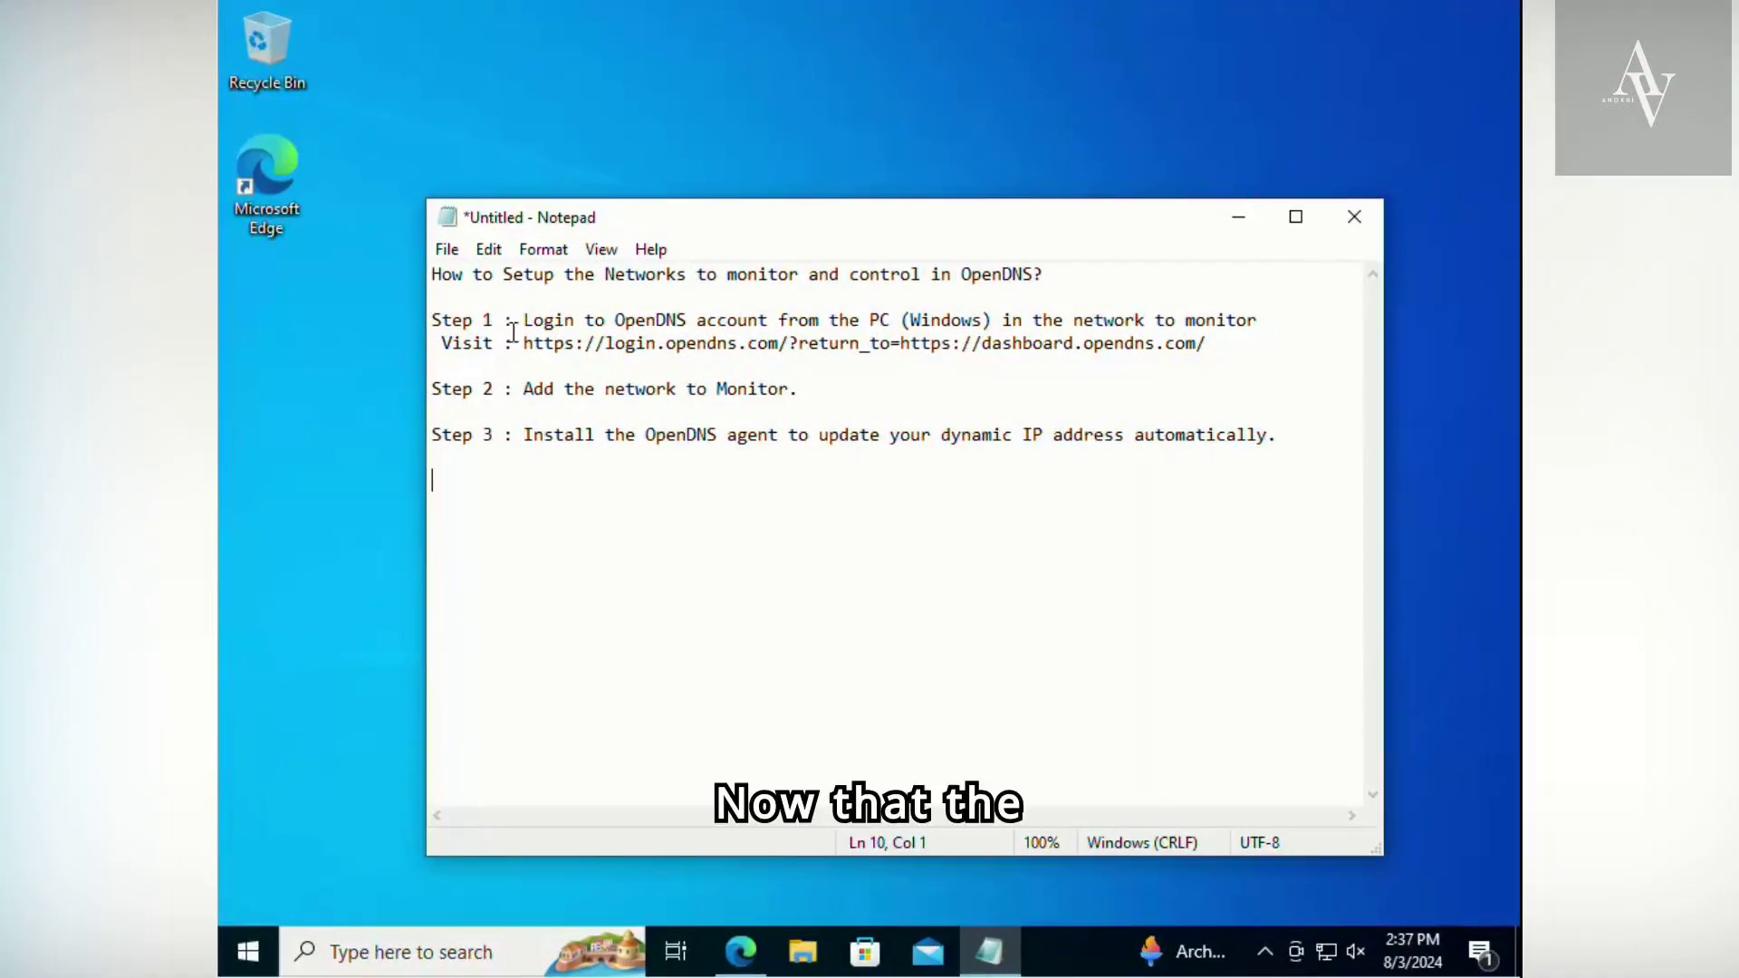
- Copy the OpenDNS login address from Step 1 of the Notepad notes and open it in a new Edge tab
left_click_drag(524, 345, 1279, 345)
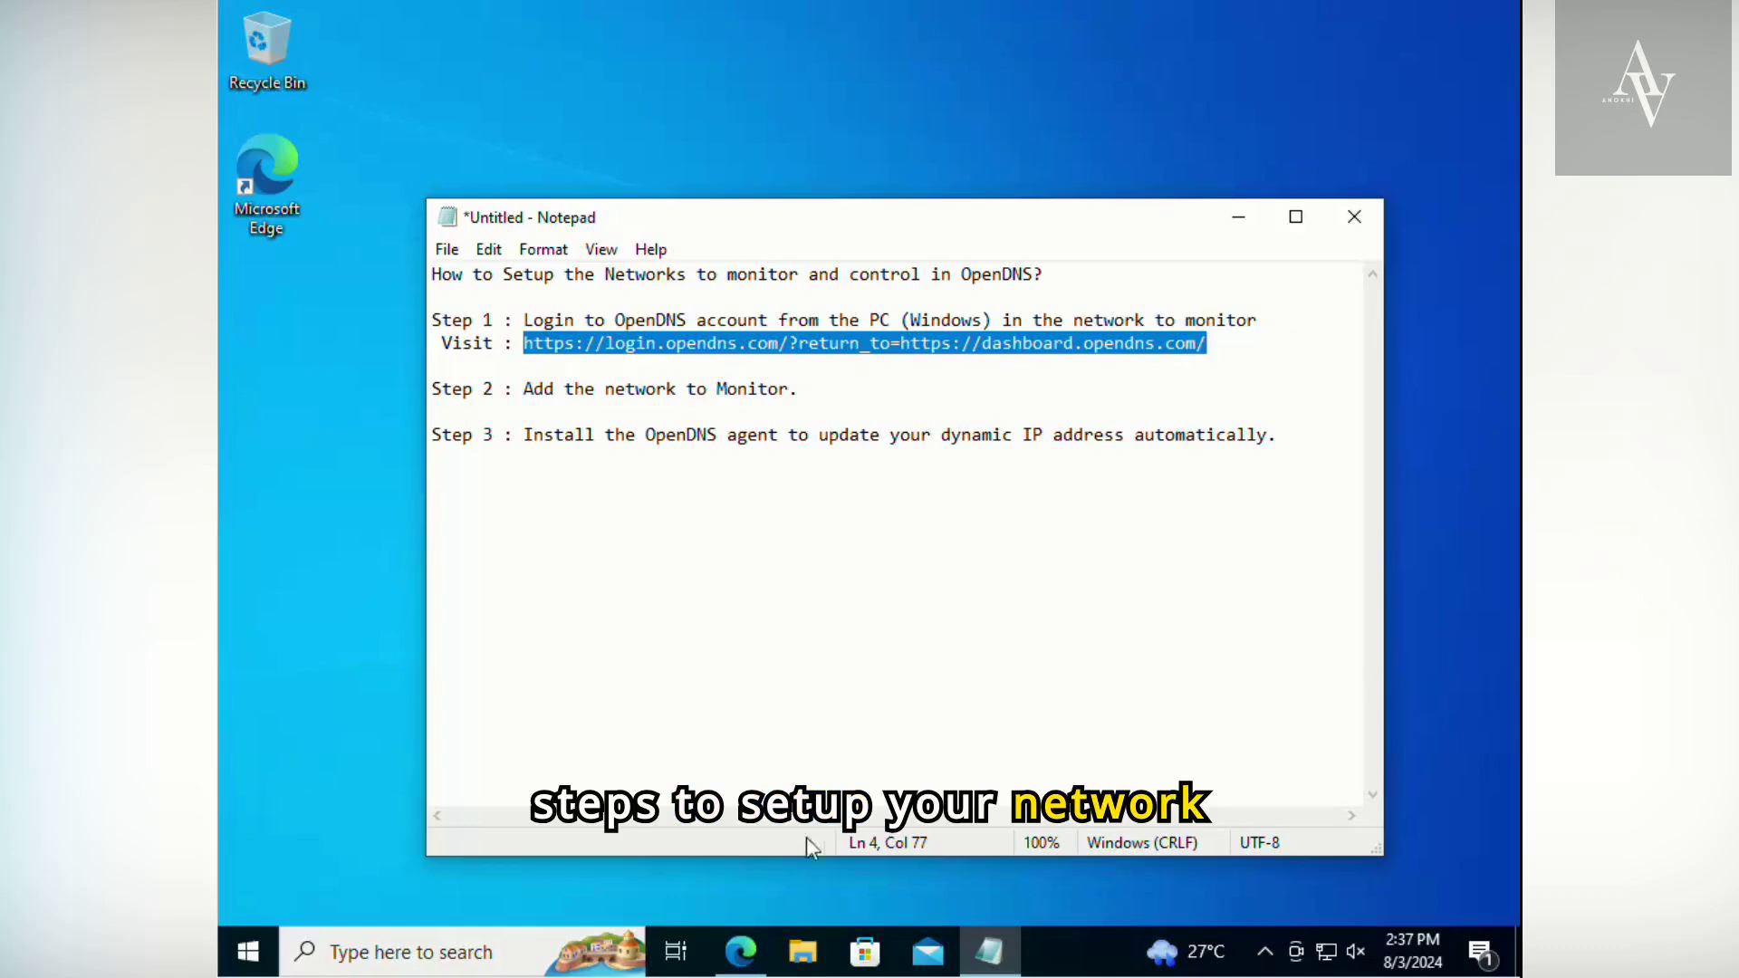
left_click(736, 953)
left_click(659, 20)
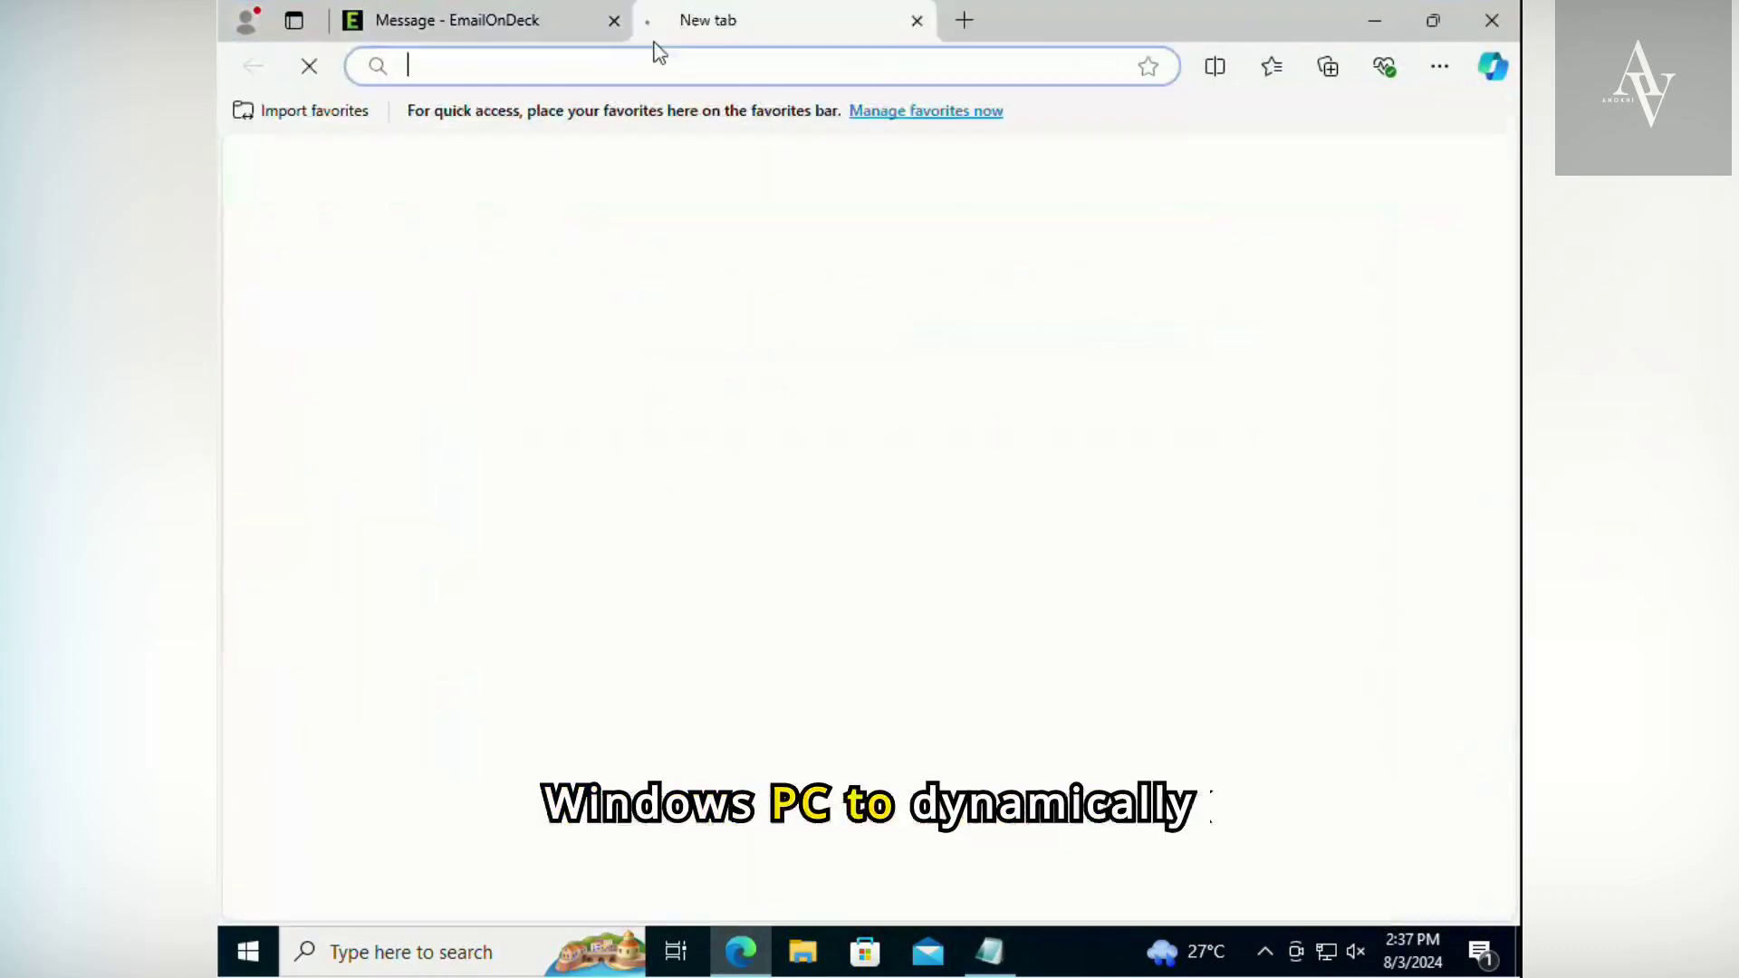
key("ctrl+v")
key("Return")
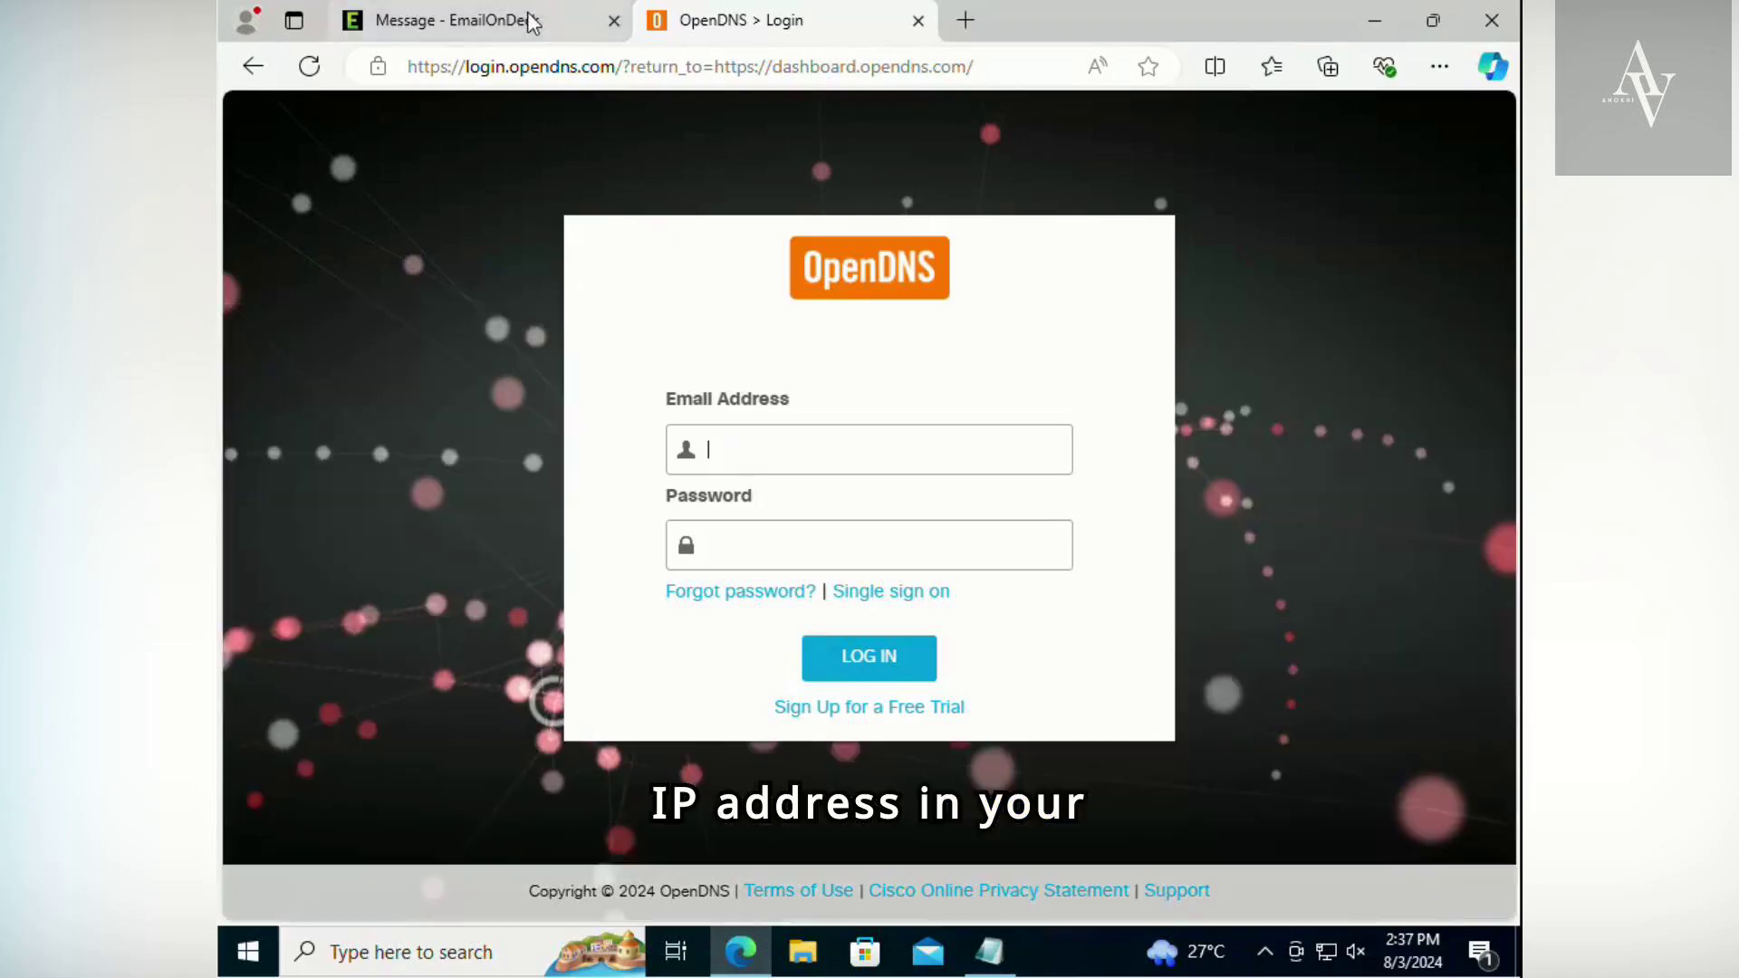
- Copy the registered email address from the confirmation message into the login form's Email Address field
left_click(508, 20)
right_click(500, 378)
left_click(534, 389)
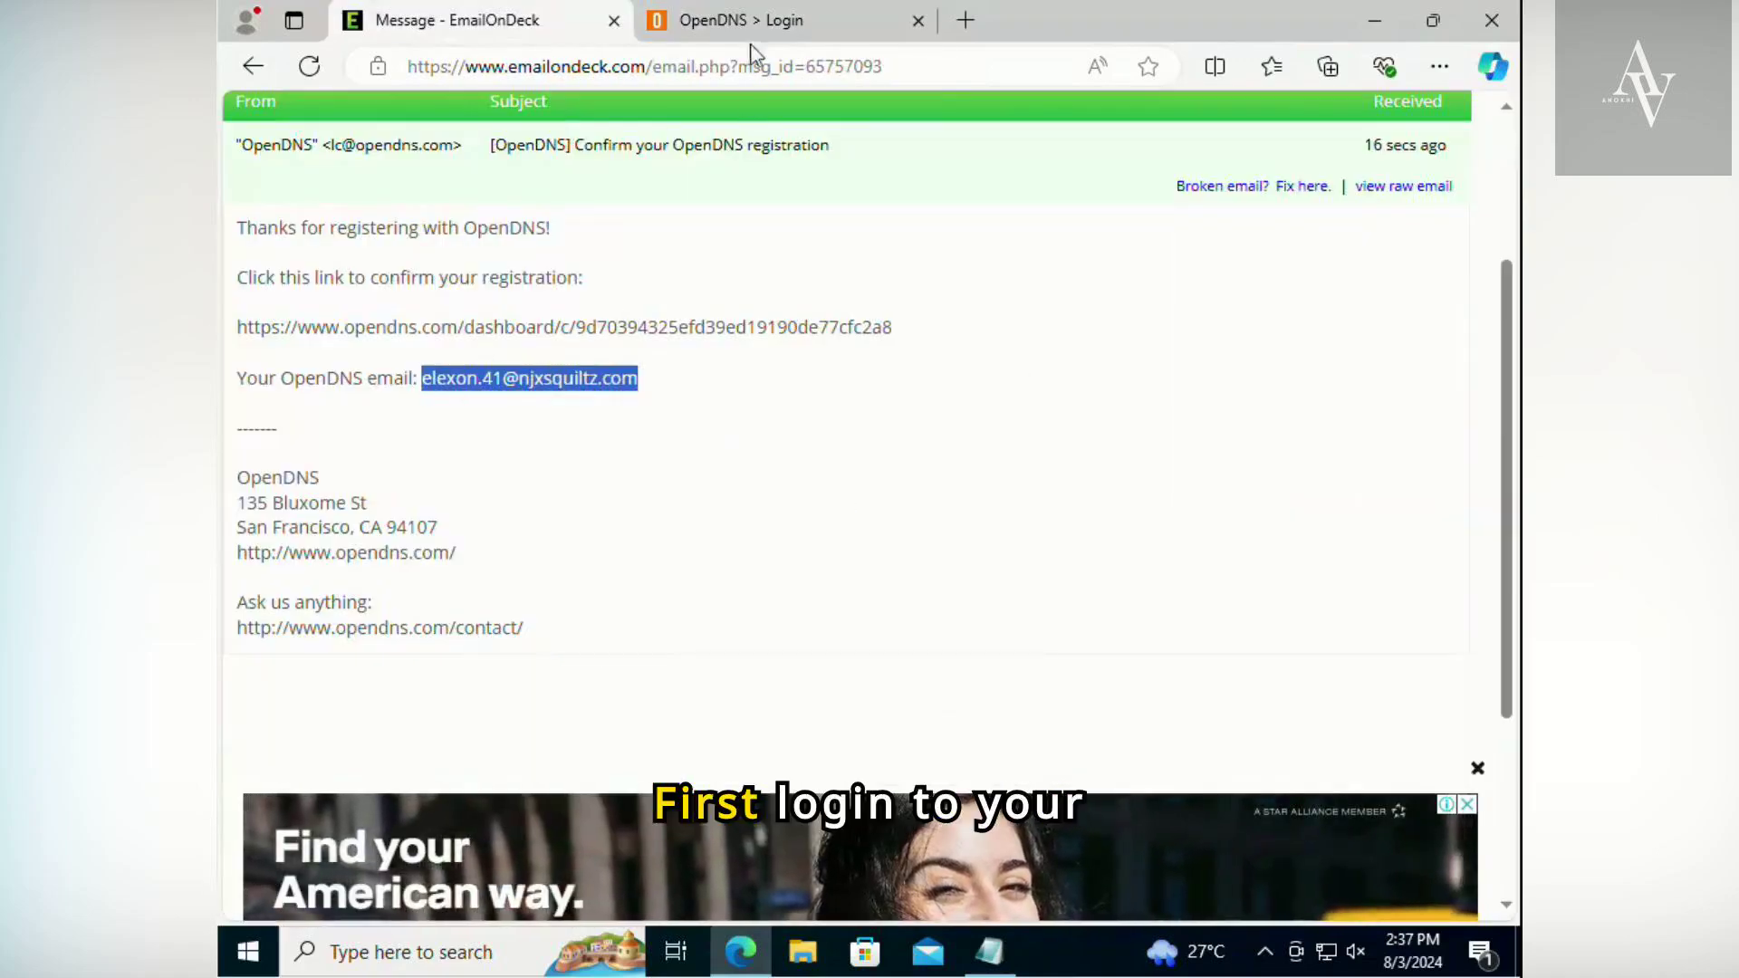
left_click(752, 20)
key("ctrl+v")
- Log in to OpenDNS with the account password and decline to save it in the browser
left_click(765, 553)
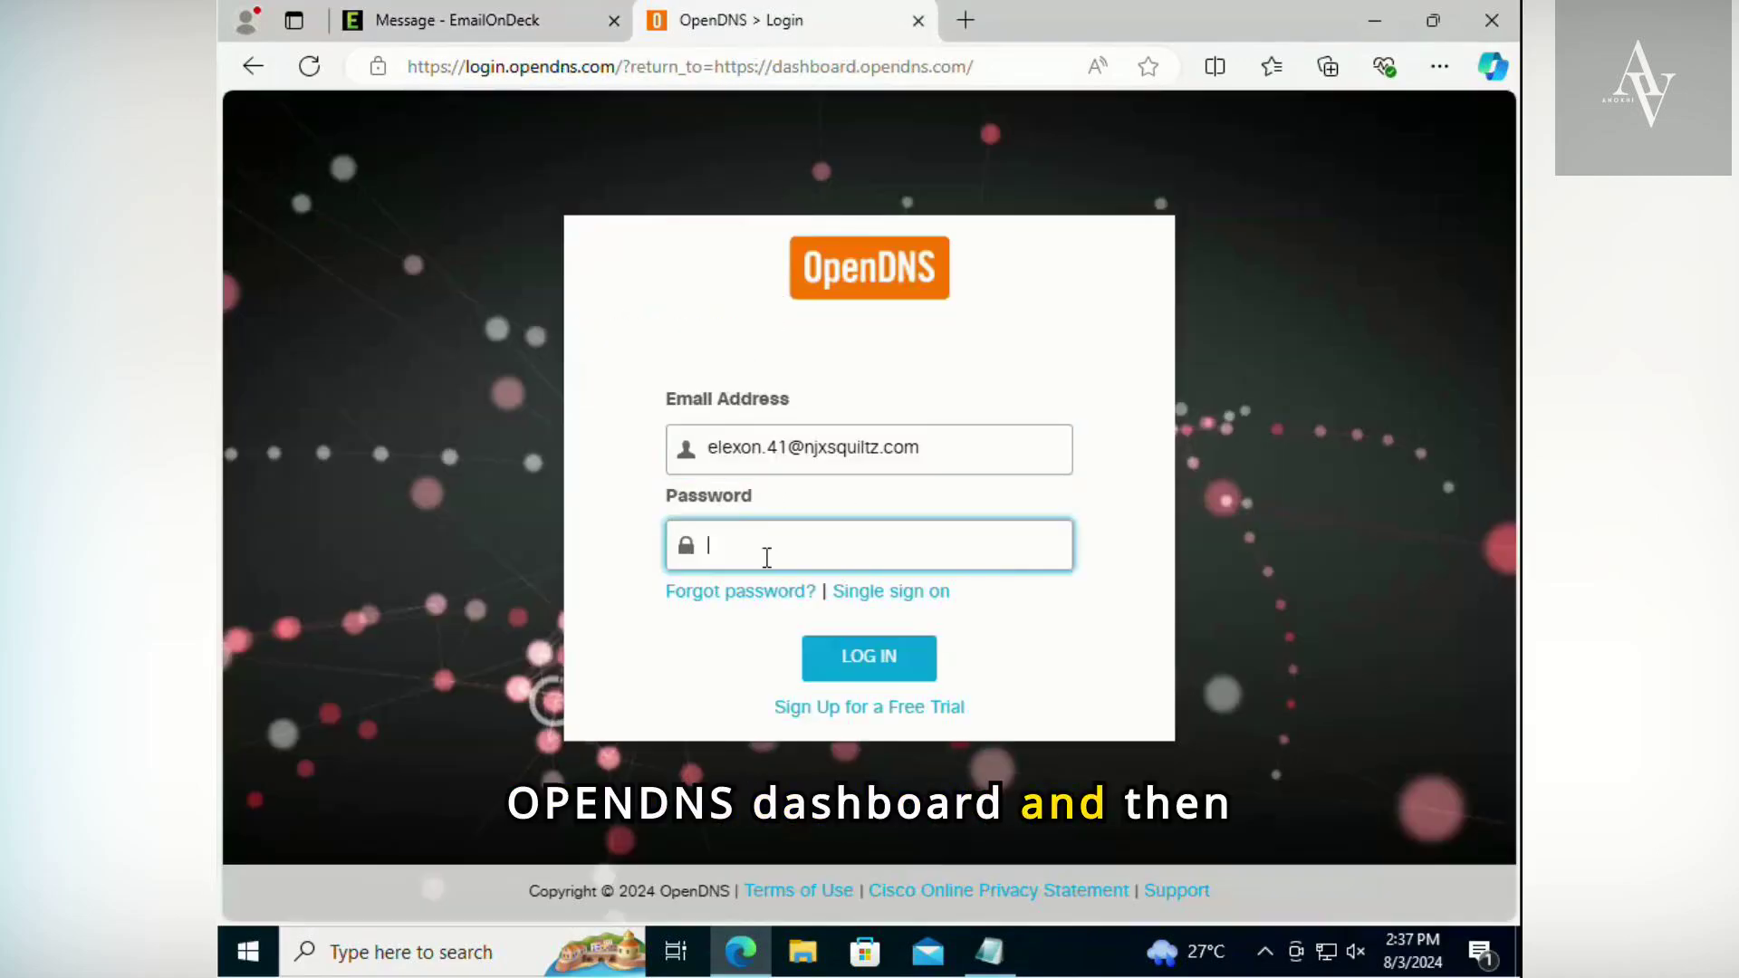
type("***")
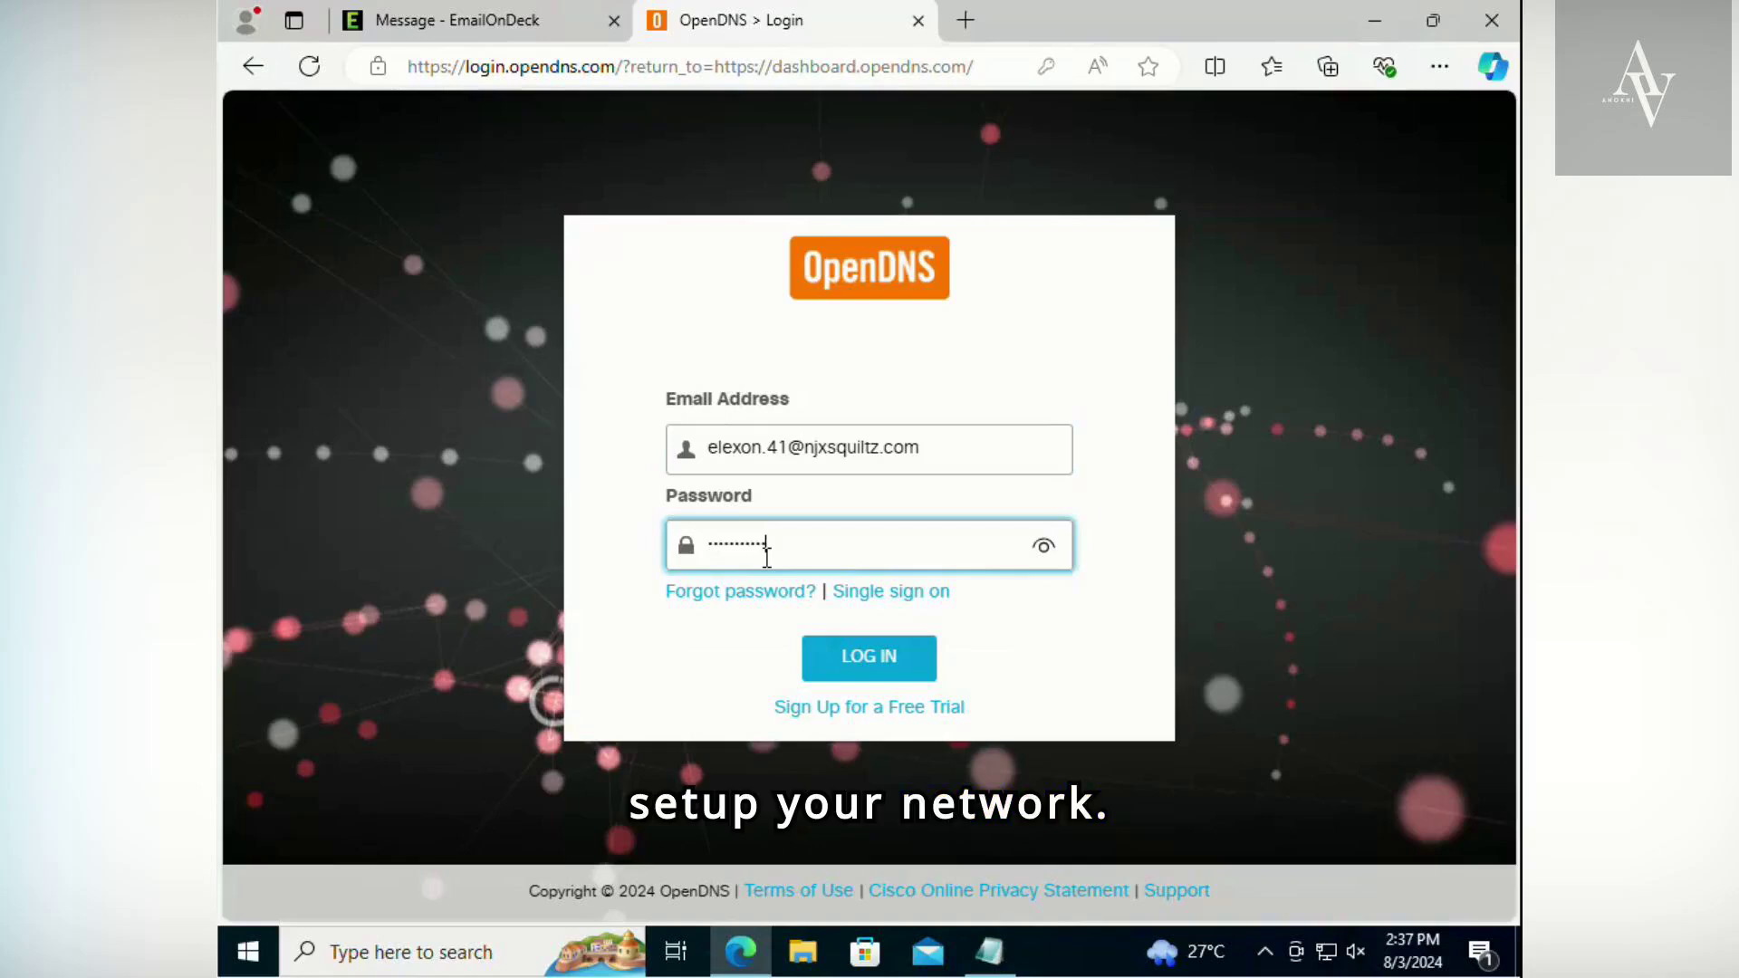
key("Return")
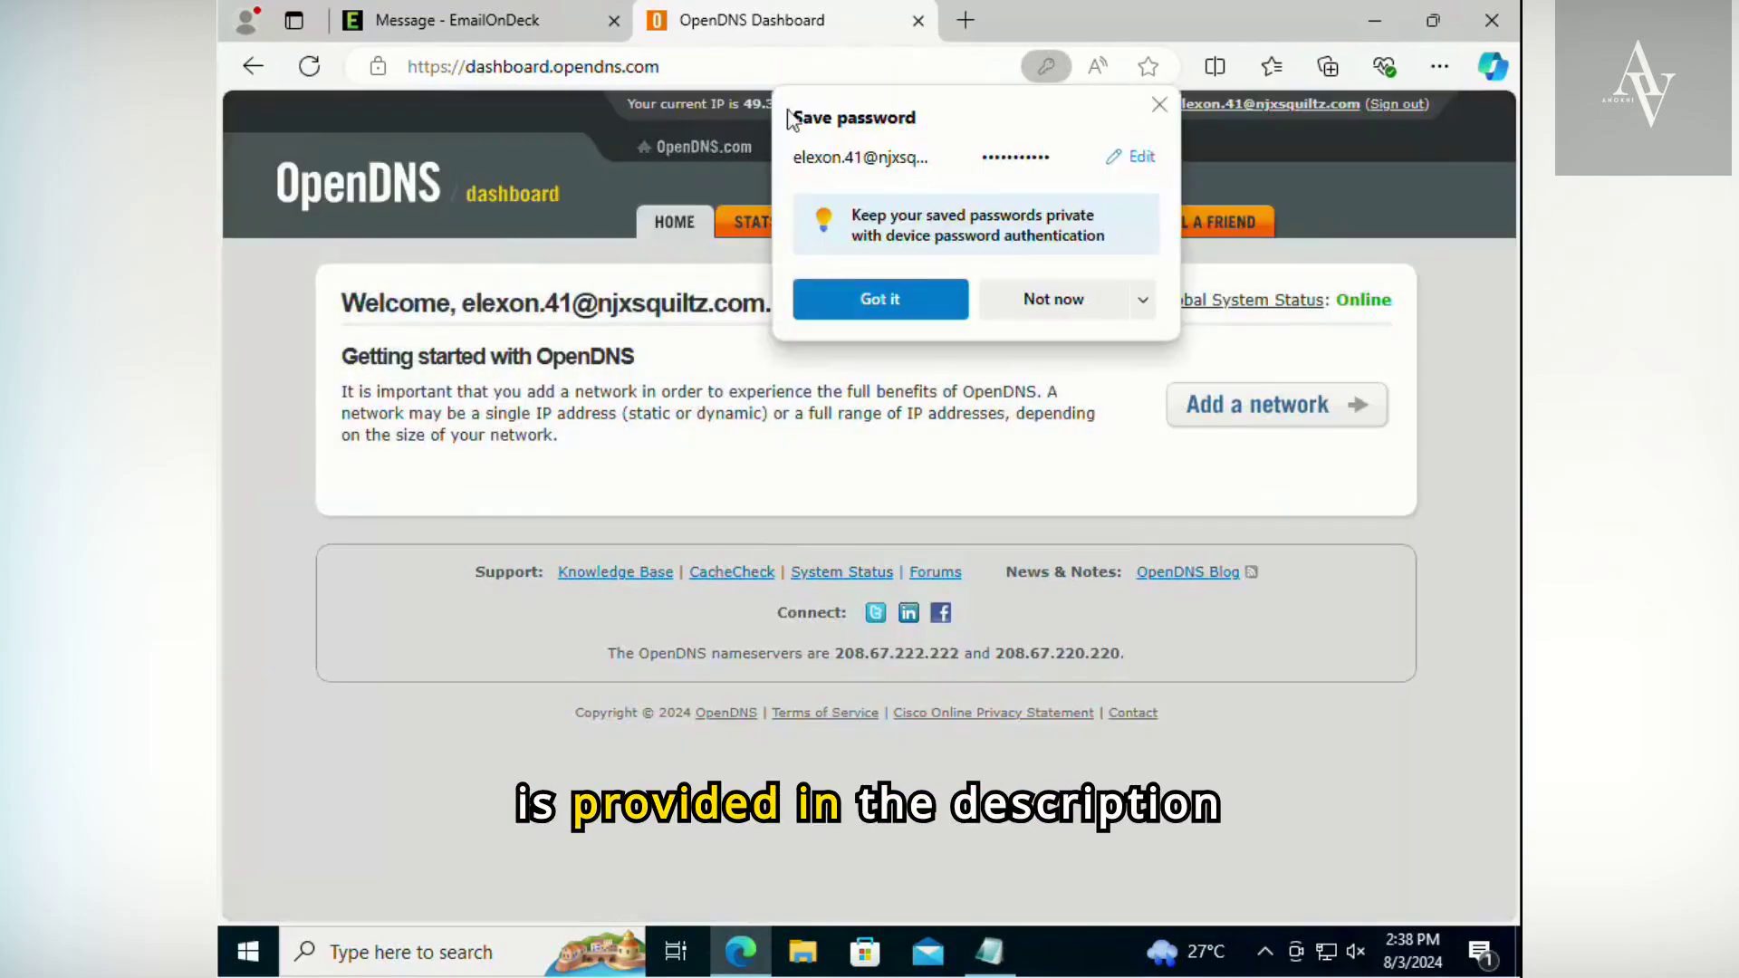
left_click(1142, 299)
left_click(1114, 384)
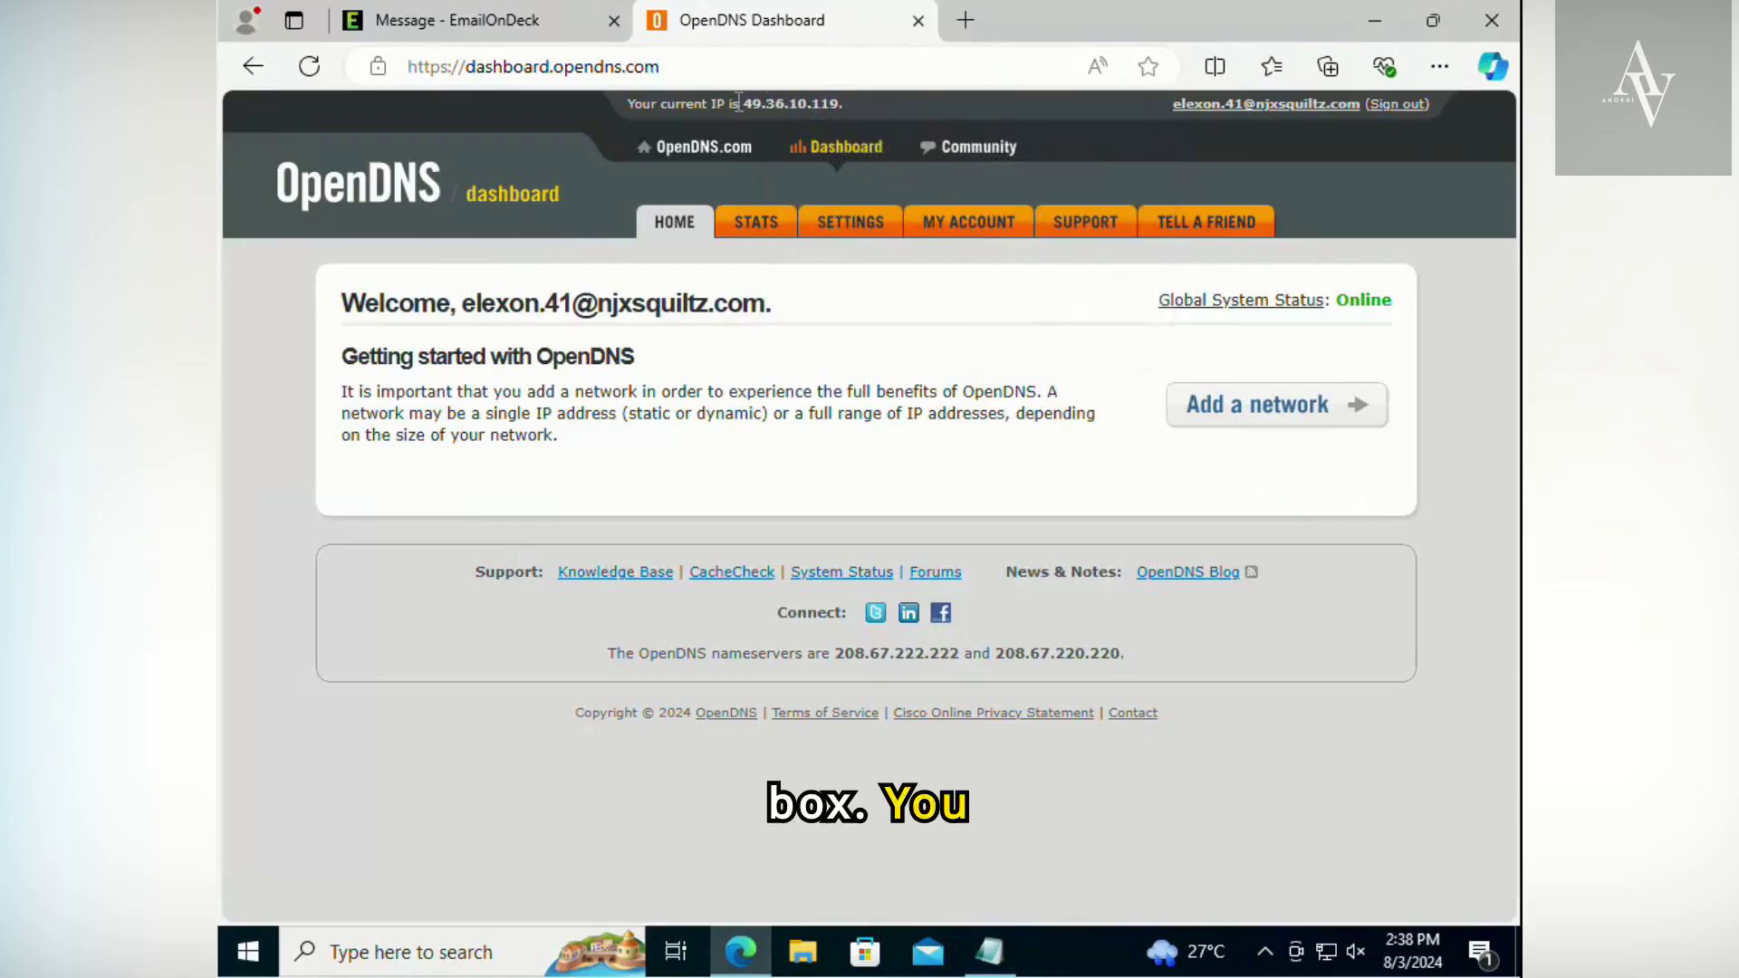
- Check the current public IP address and the getting-started instructions on the dashboard
left_click_drag(738, 103, 809, 116)
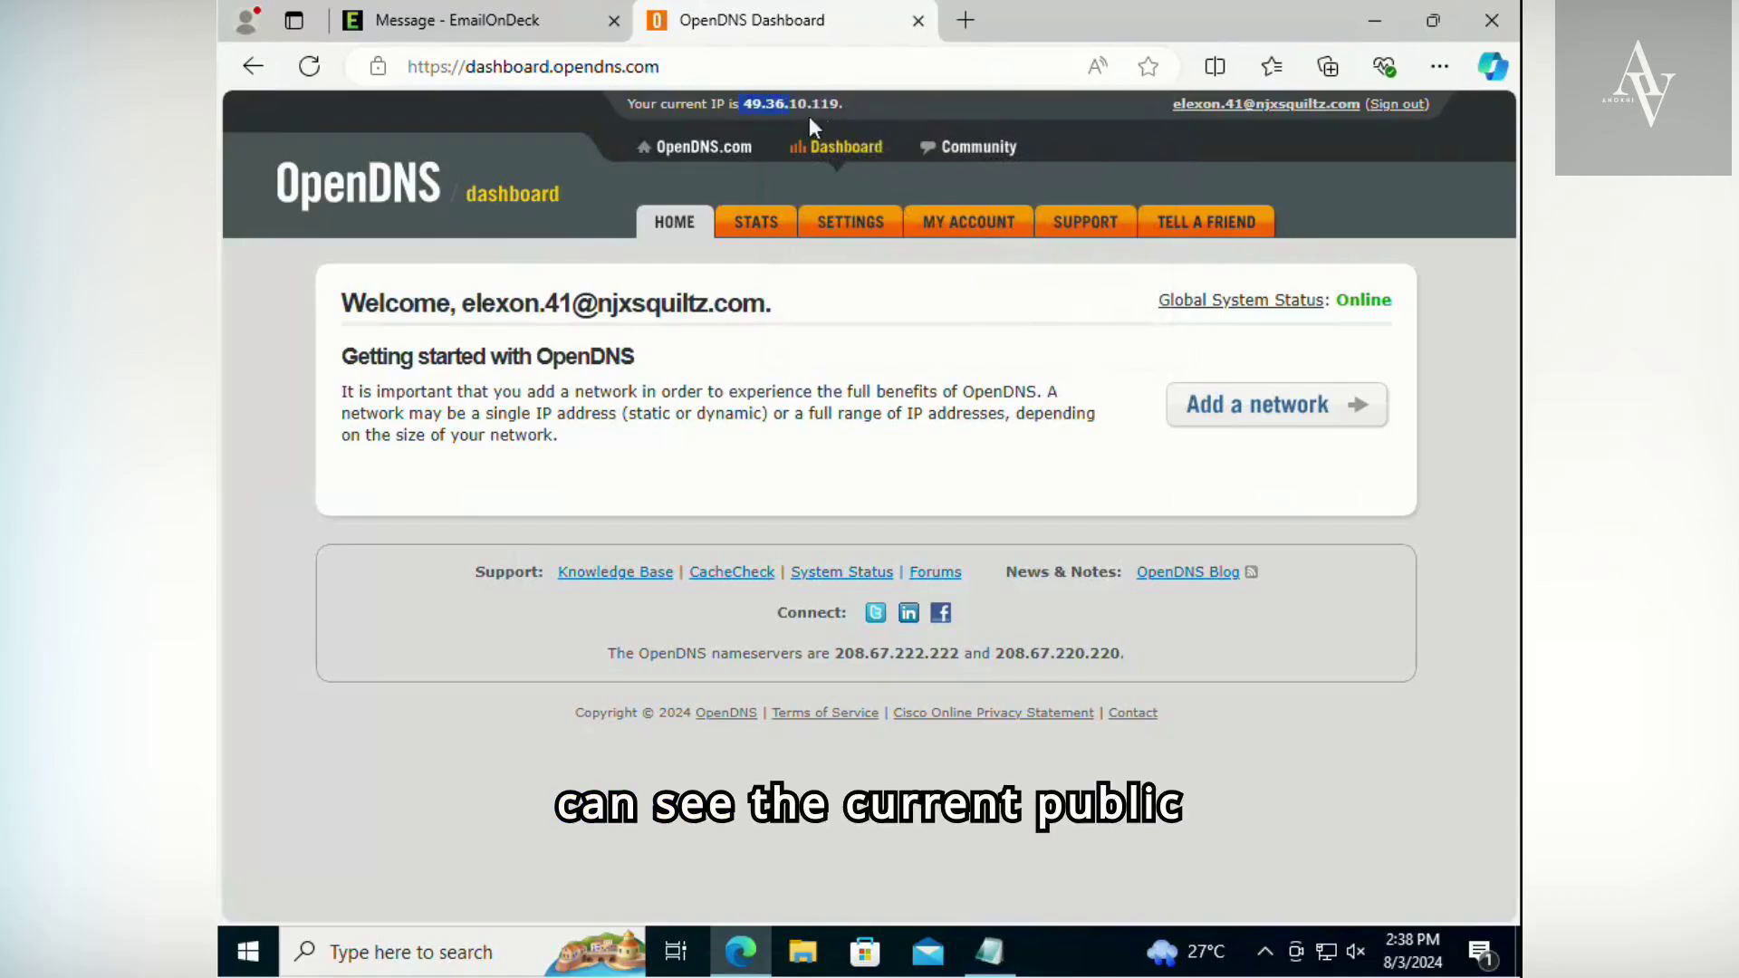
left_click(854, 439)
left_click_drag(343, 356, 952, 415)
left_click(977, 417)
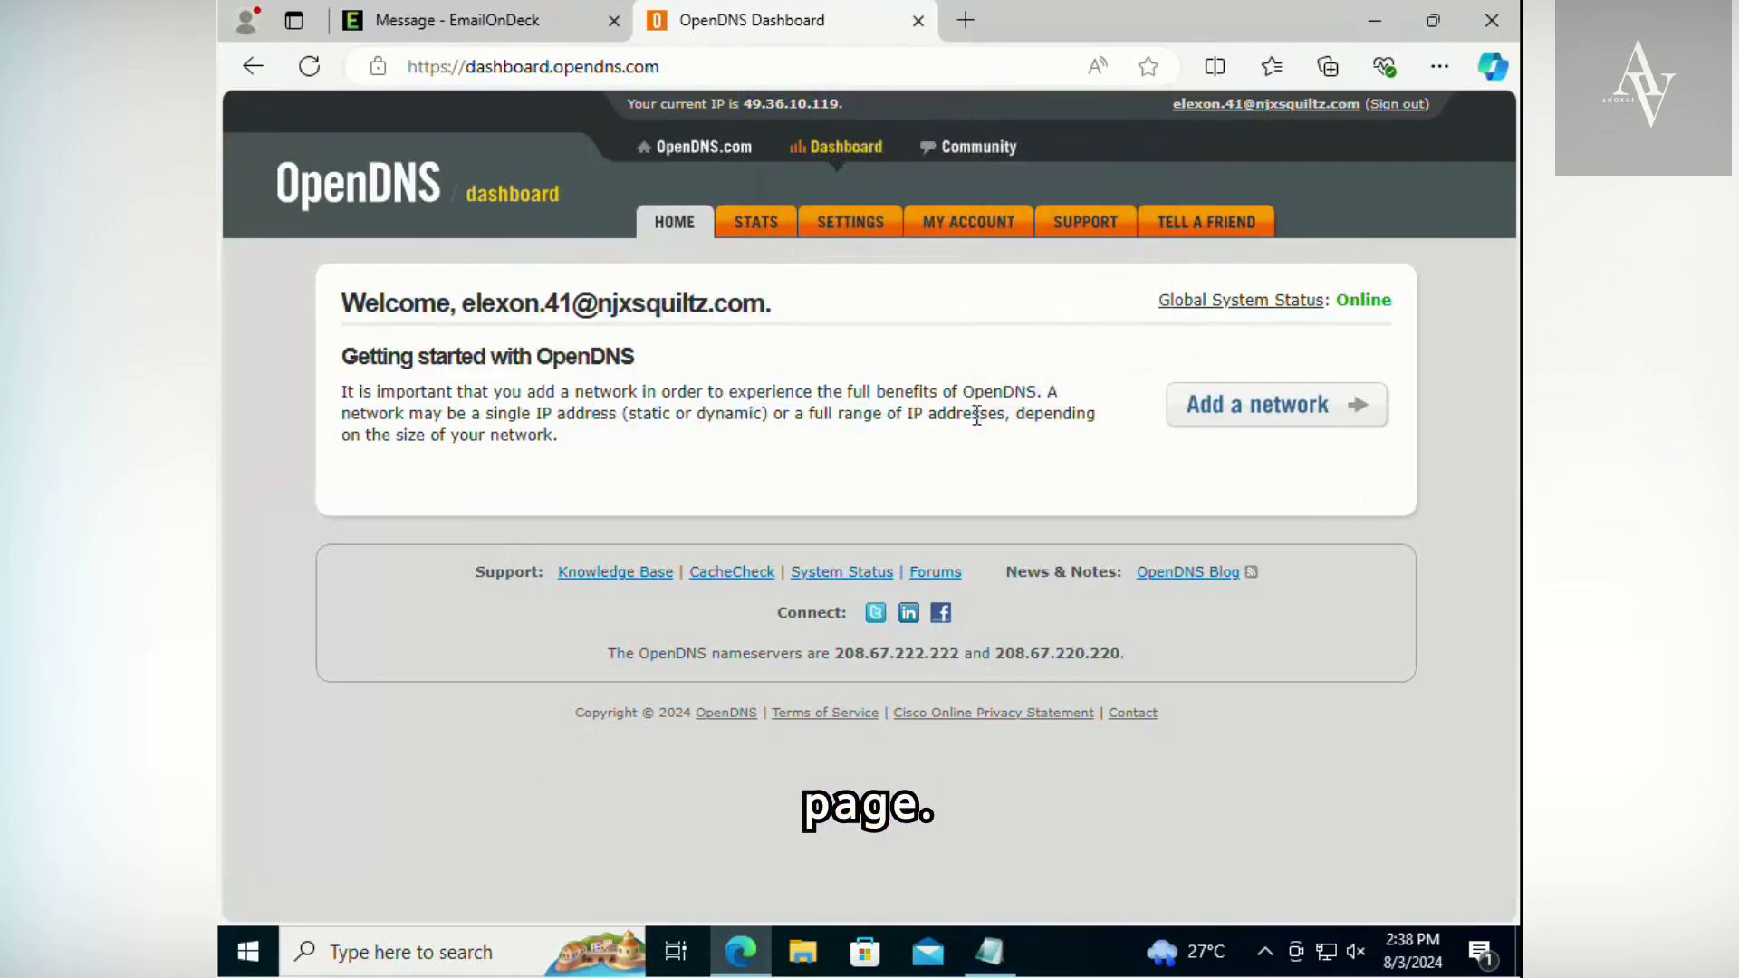
- Add a network using the prefilled current IP address with the 32 (1 IP Address) range
left_click(1293, 415)
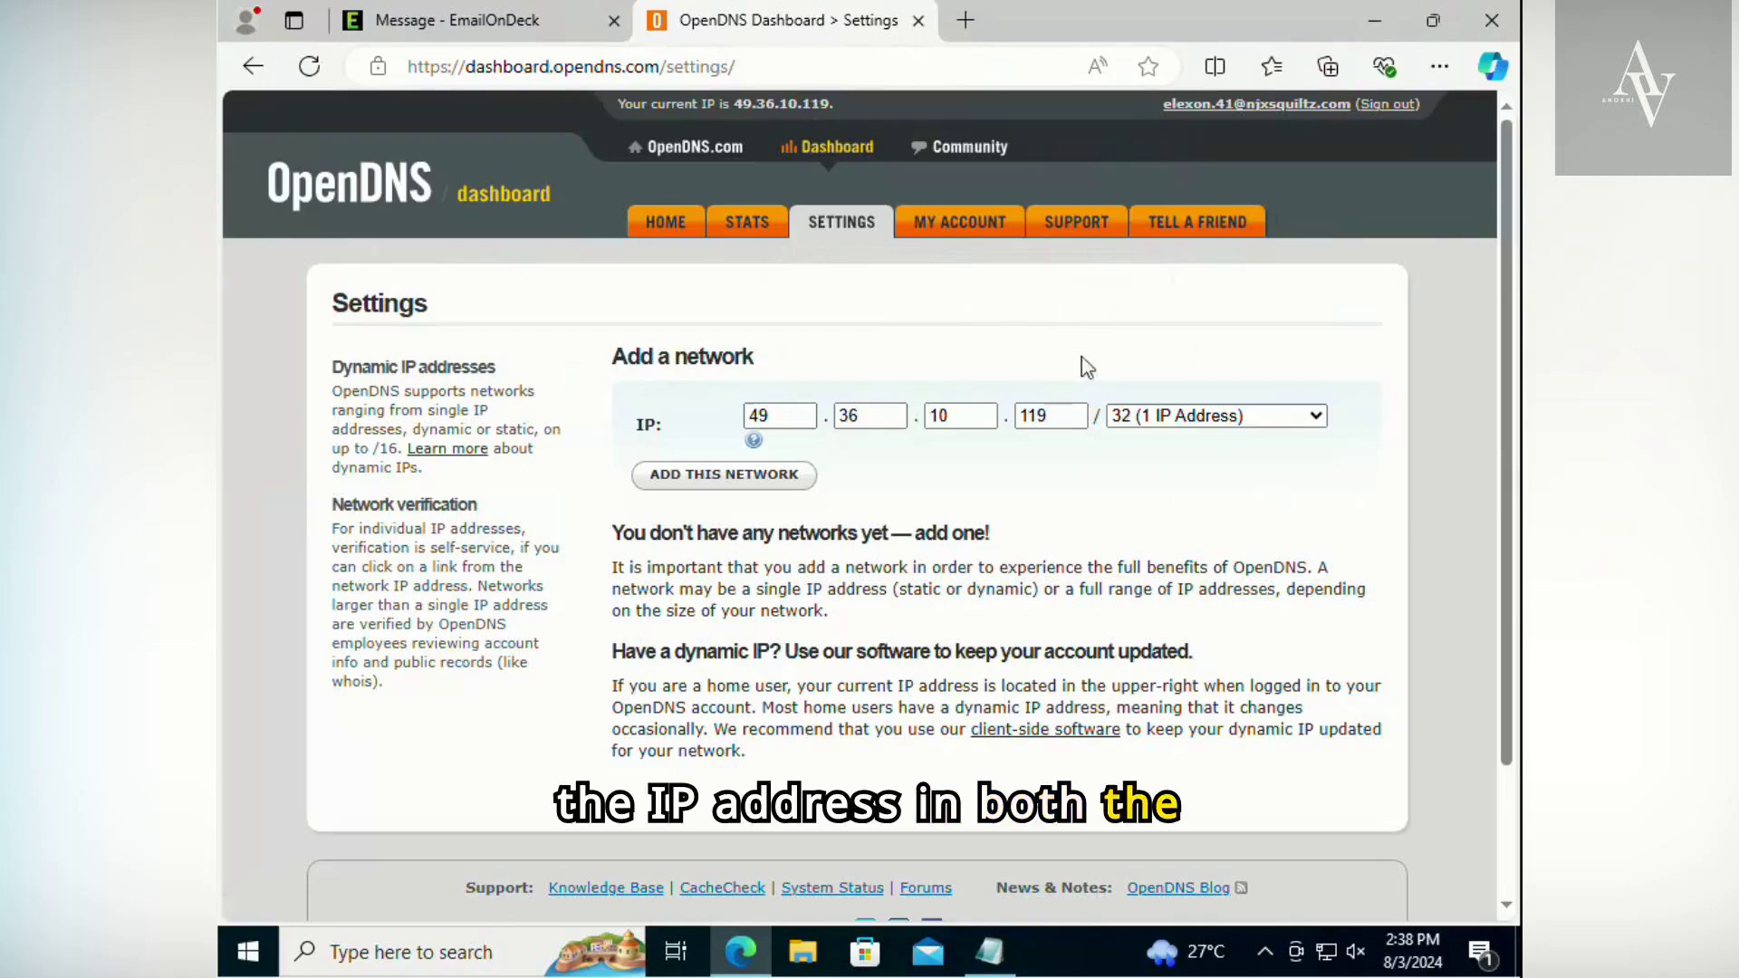
left_click(762, 483)
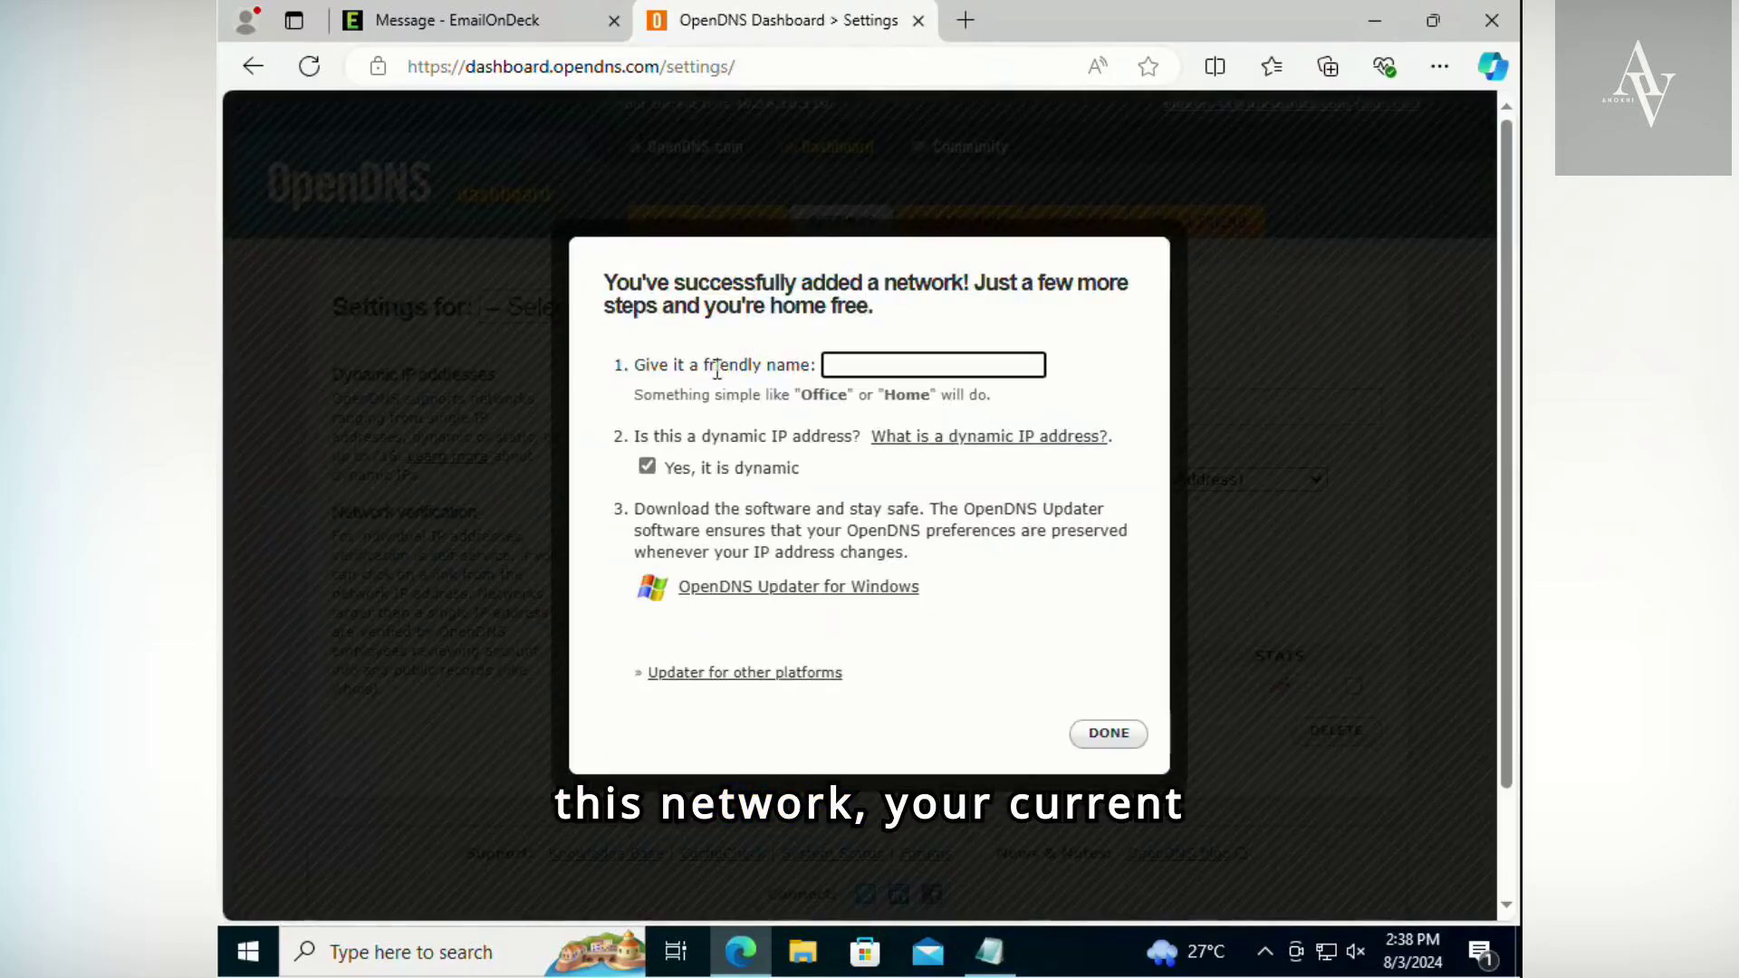
left_click_drag(615, 283, 1077, 283)
left_click(940, 342)
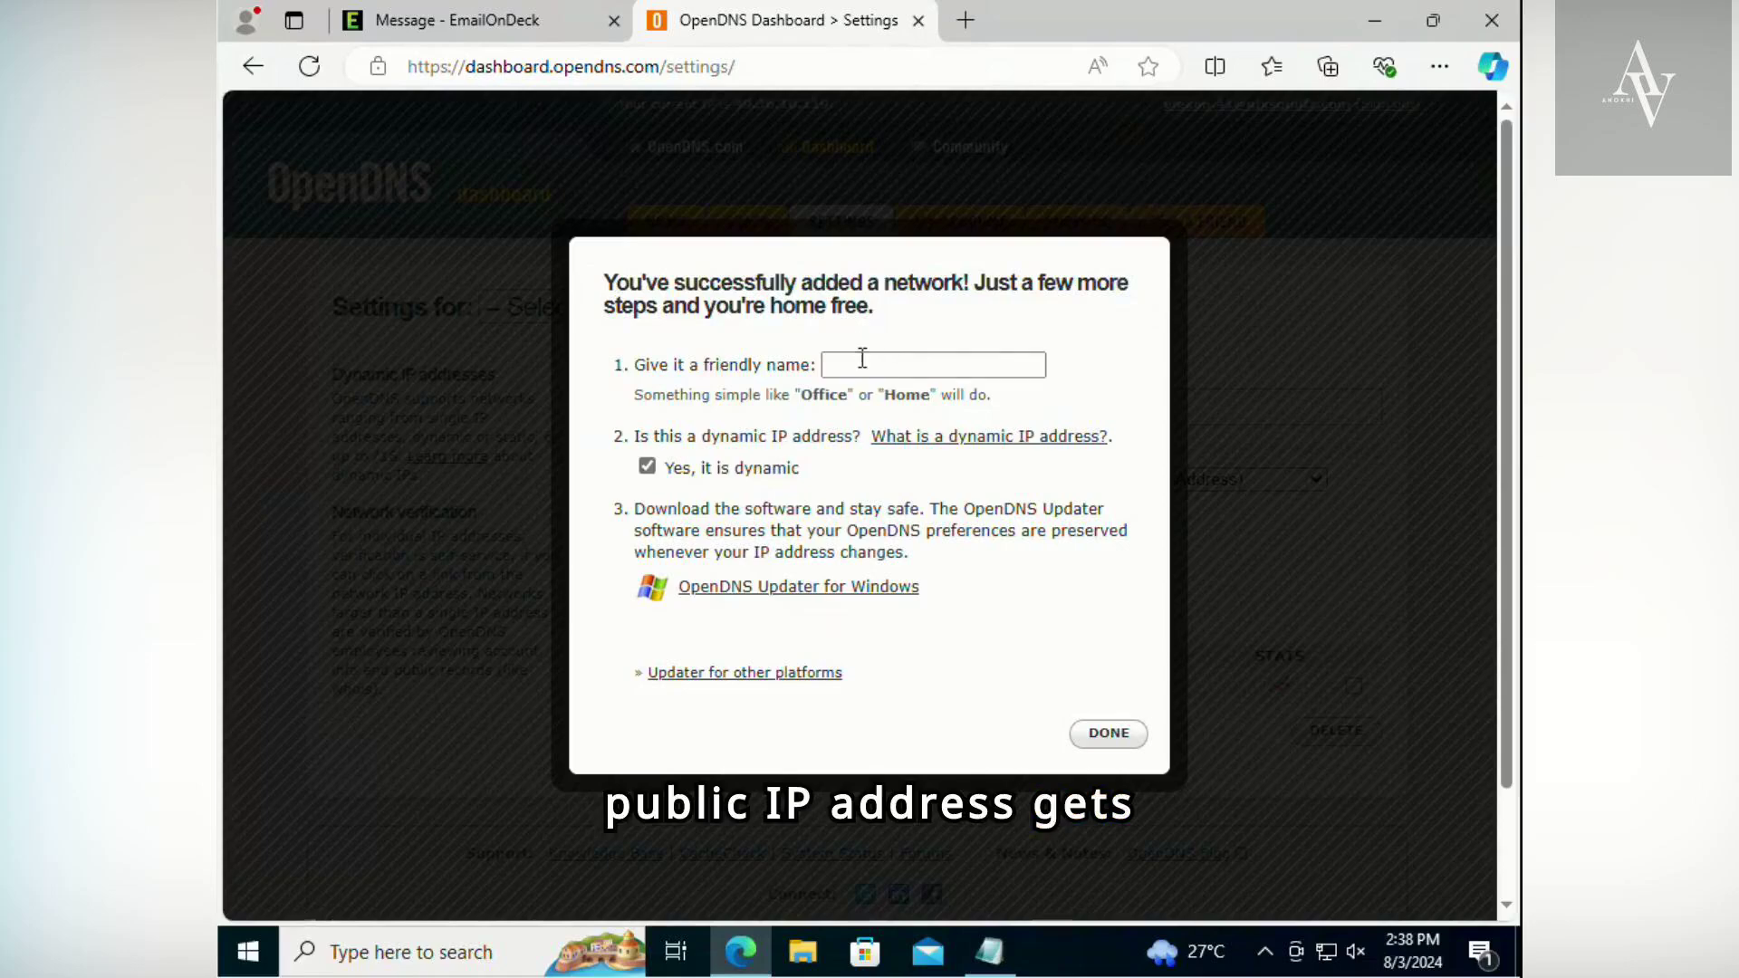
- Give the newly added network the friendly name Home, keeping it marked as a dynamic IP address
left_click(861, 357)
type("Home")
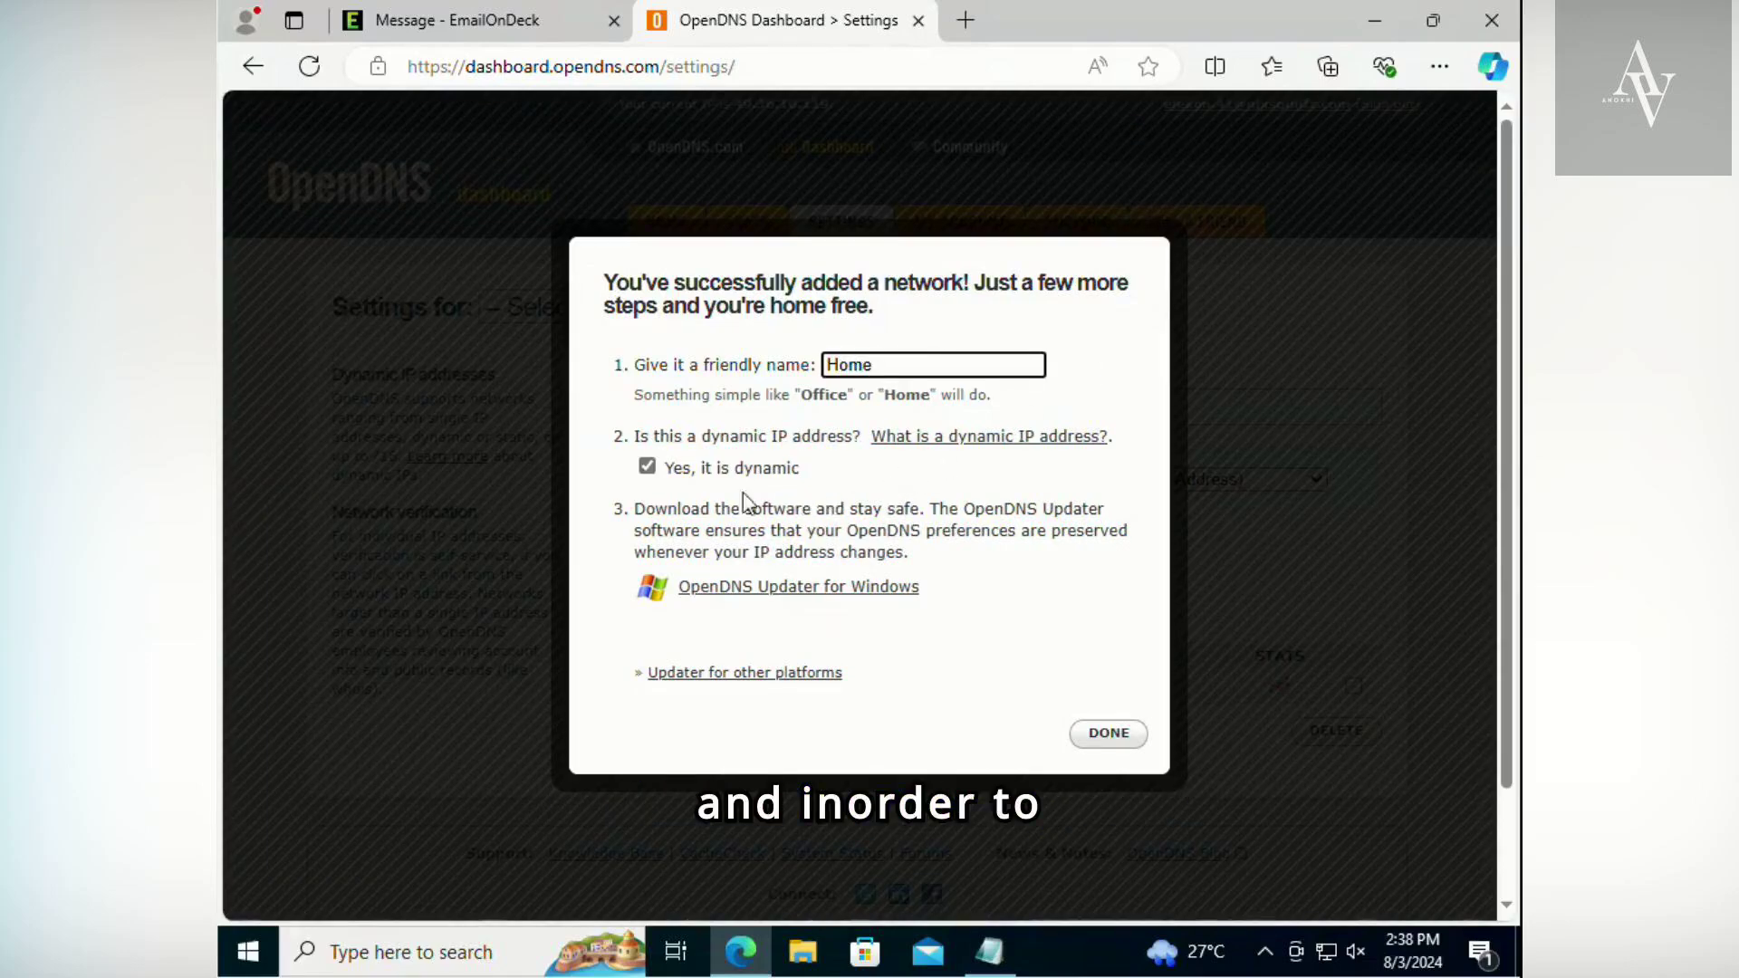
left_click_drag(695, 435, 852, 436)
left_click_drag(698, 468, 771, 467)
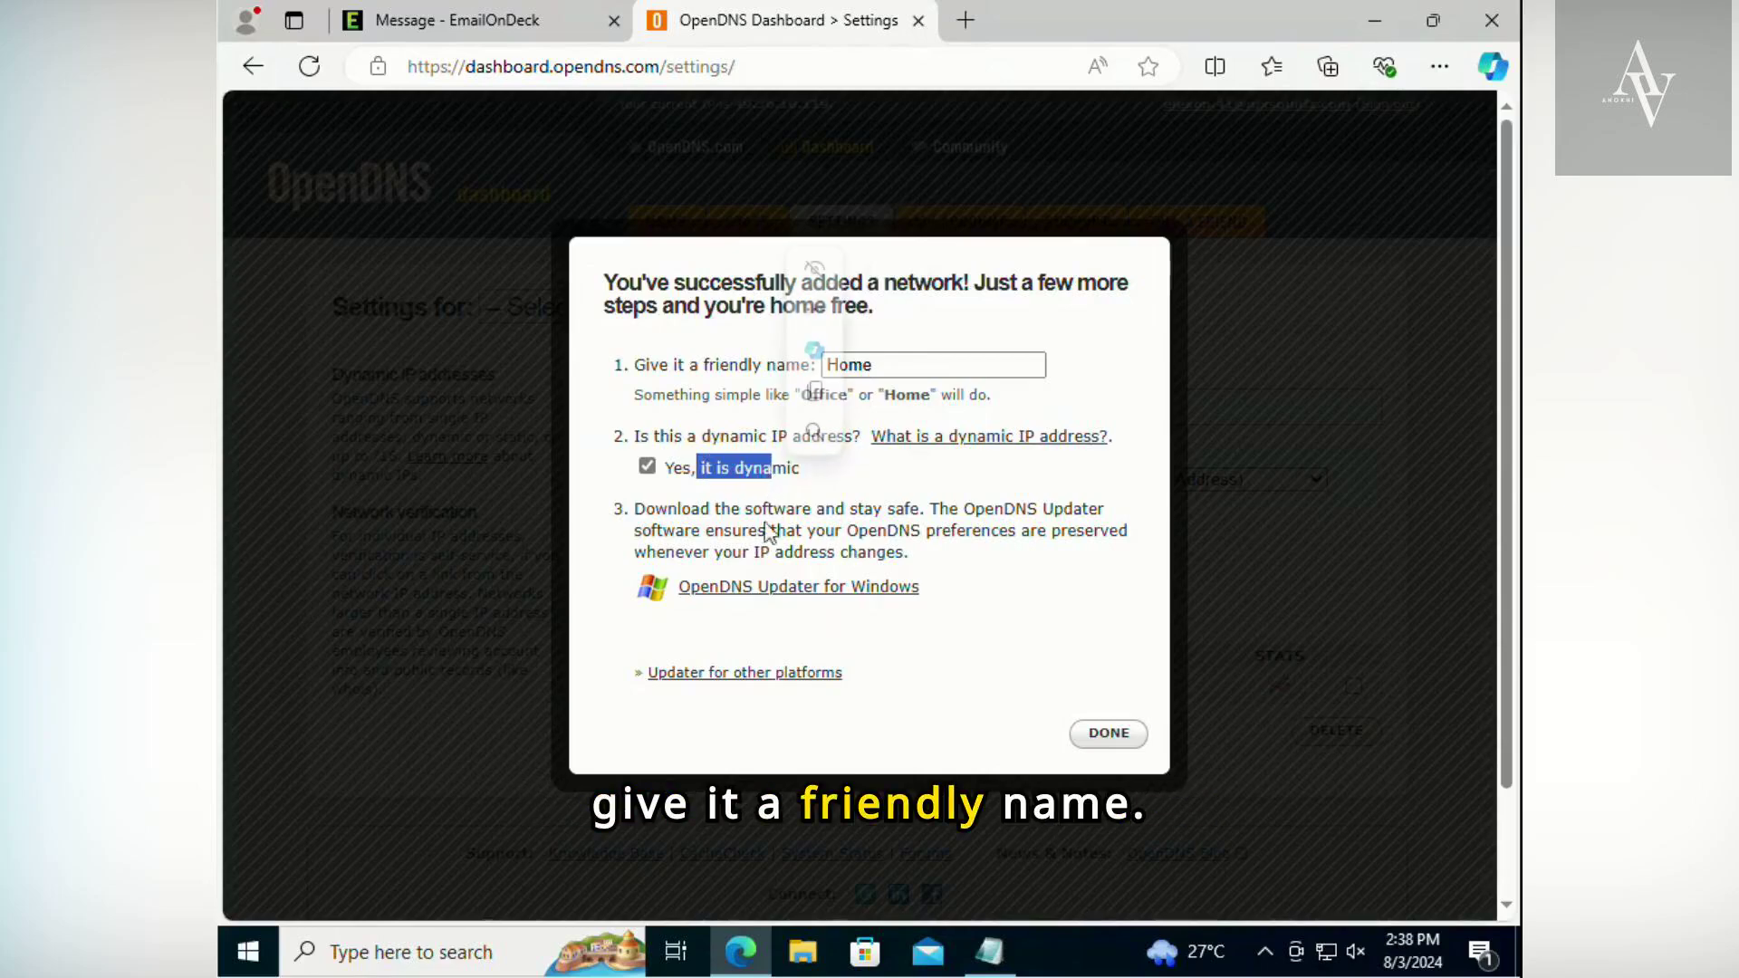
- Download the OpenDNS Updater for Windows and keep the file OpenDNS-Updater-2.2.1.exe despite the browser's block
left_click(763, 593)
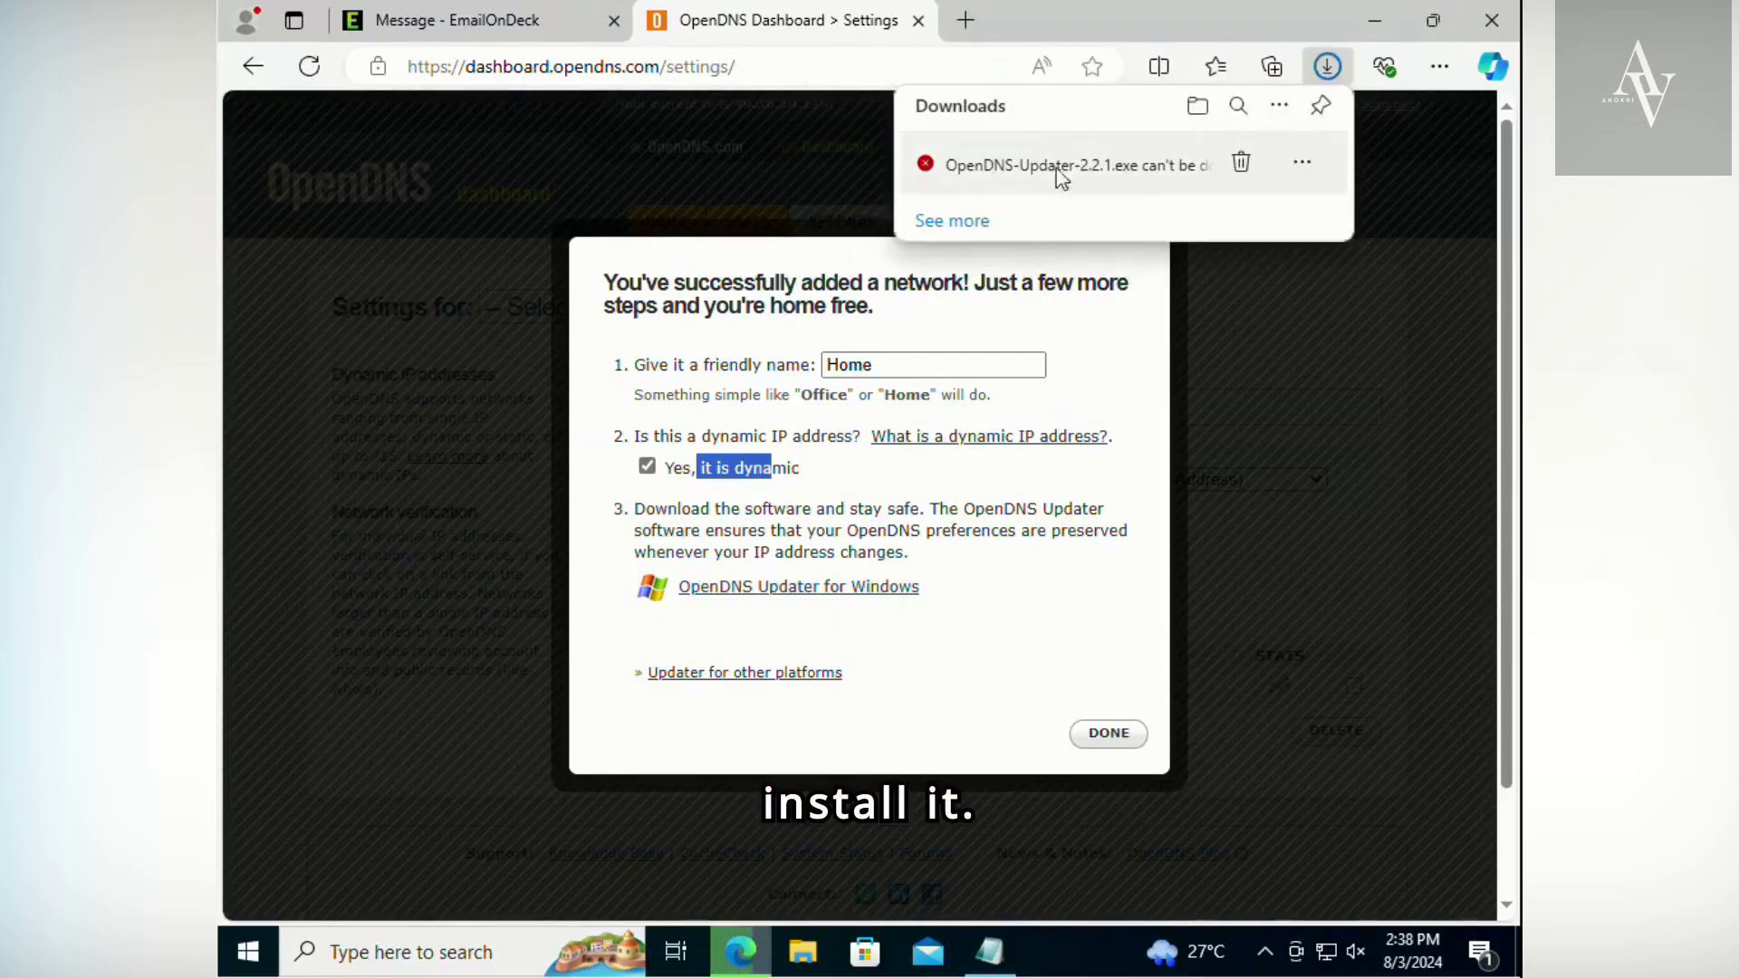
left_click(1300, 167)
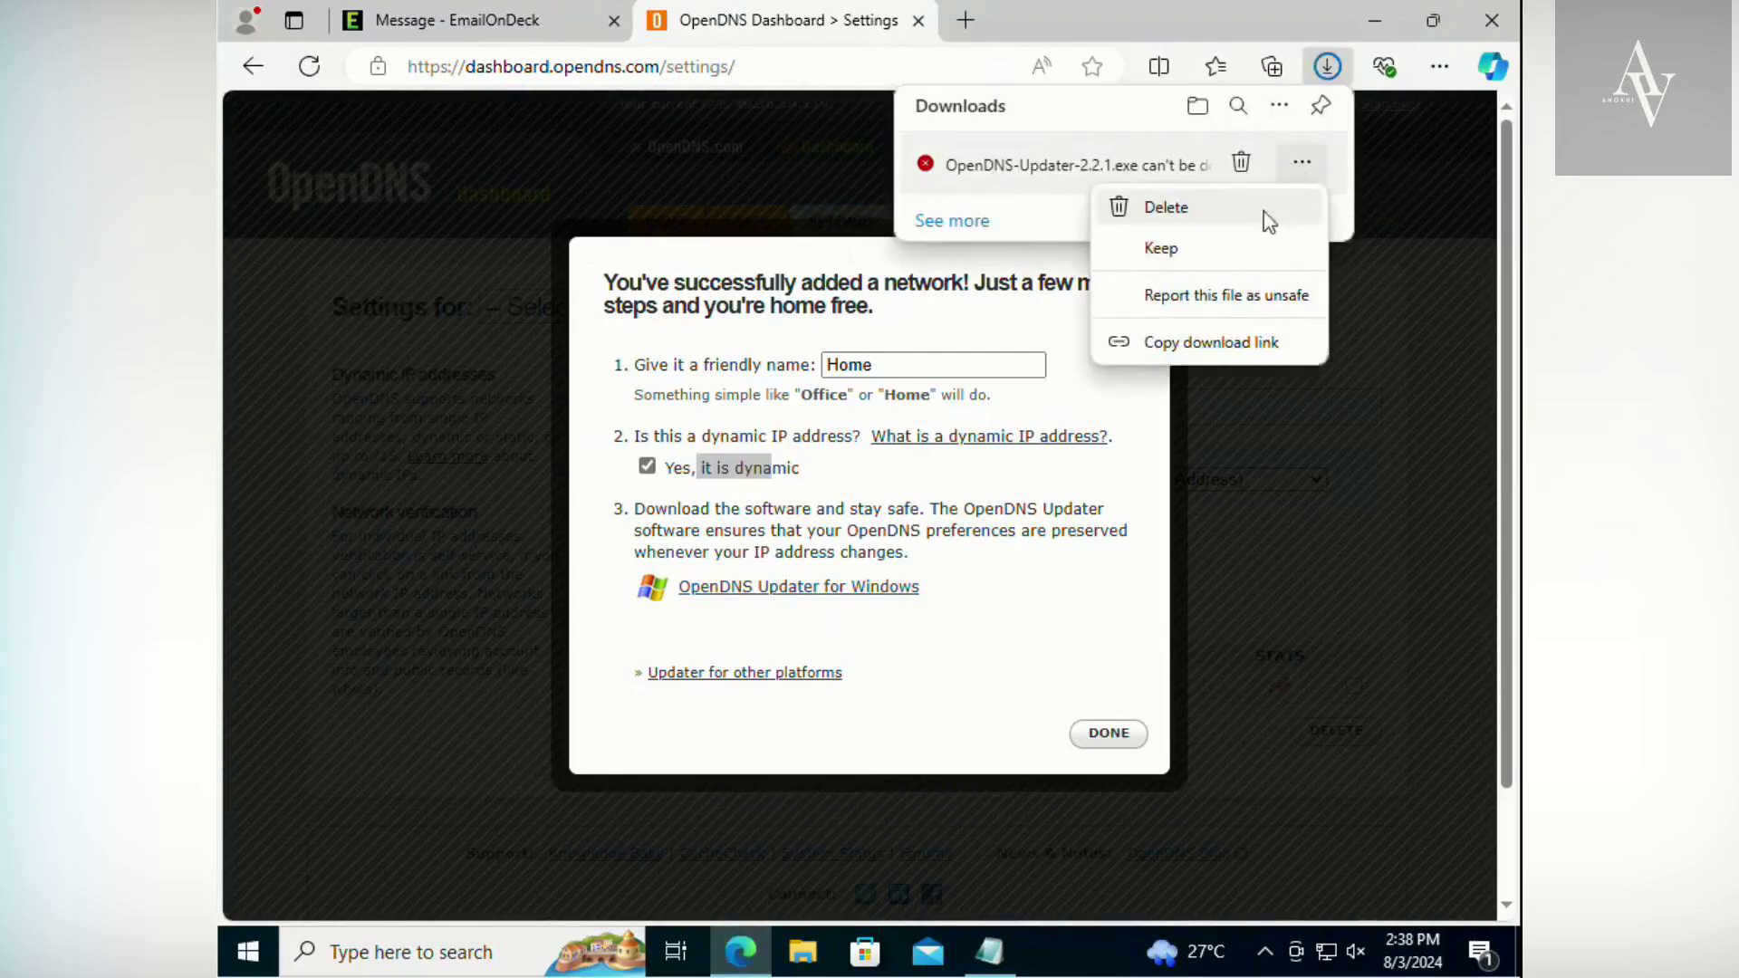
left_click(1199, 258)
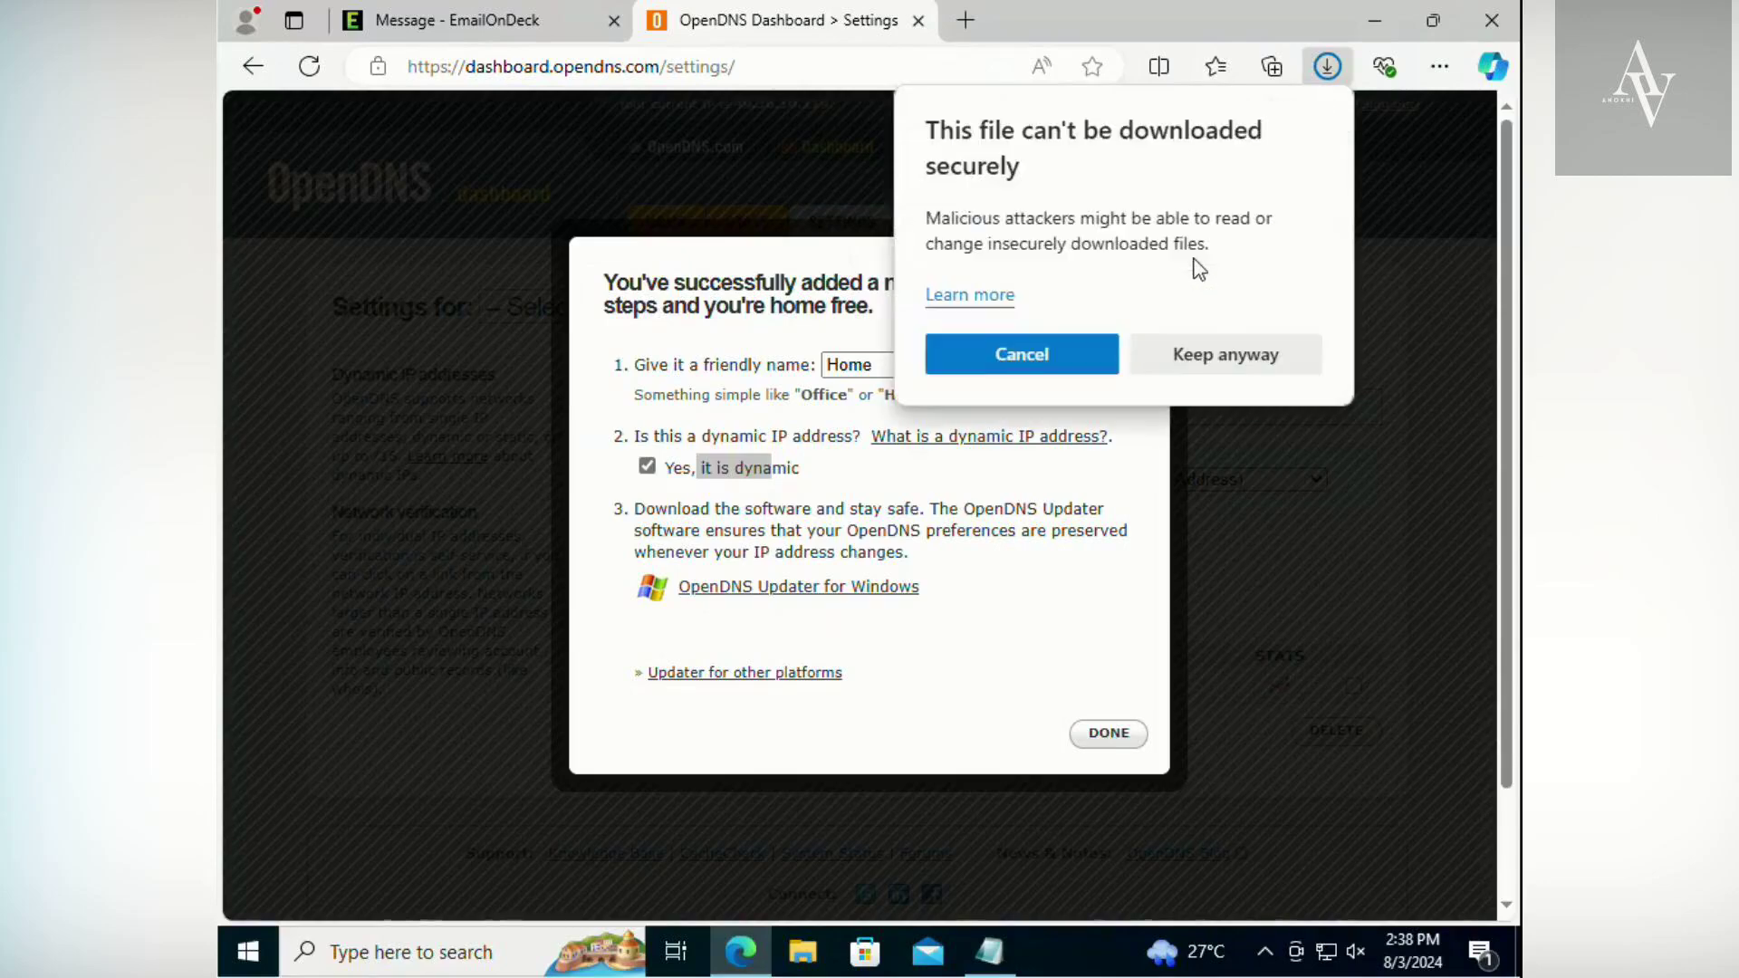
left_click(1223, 356)
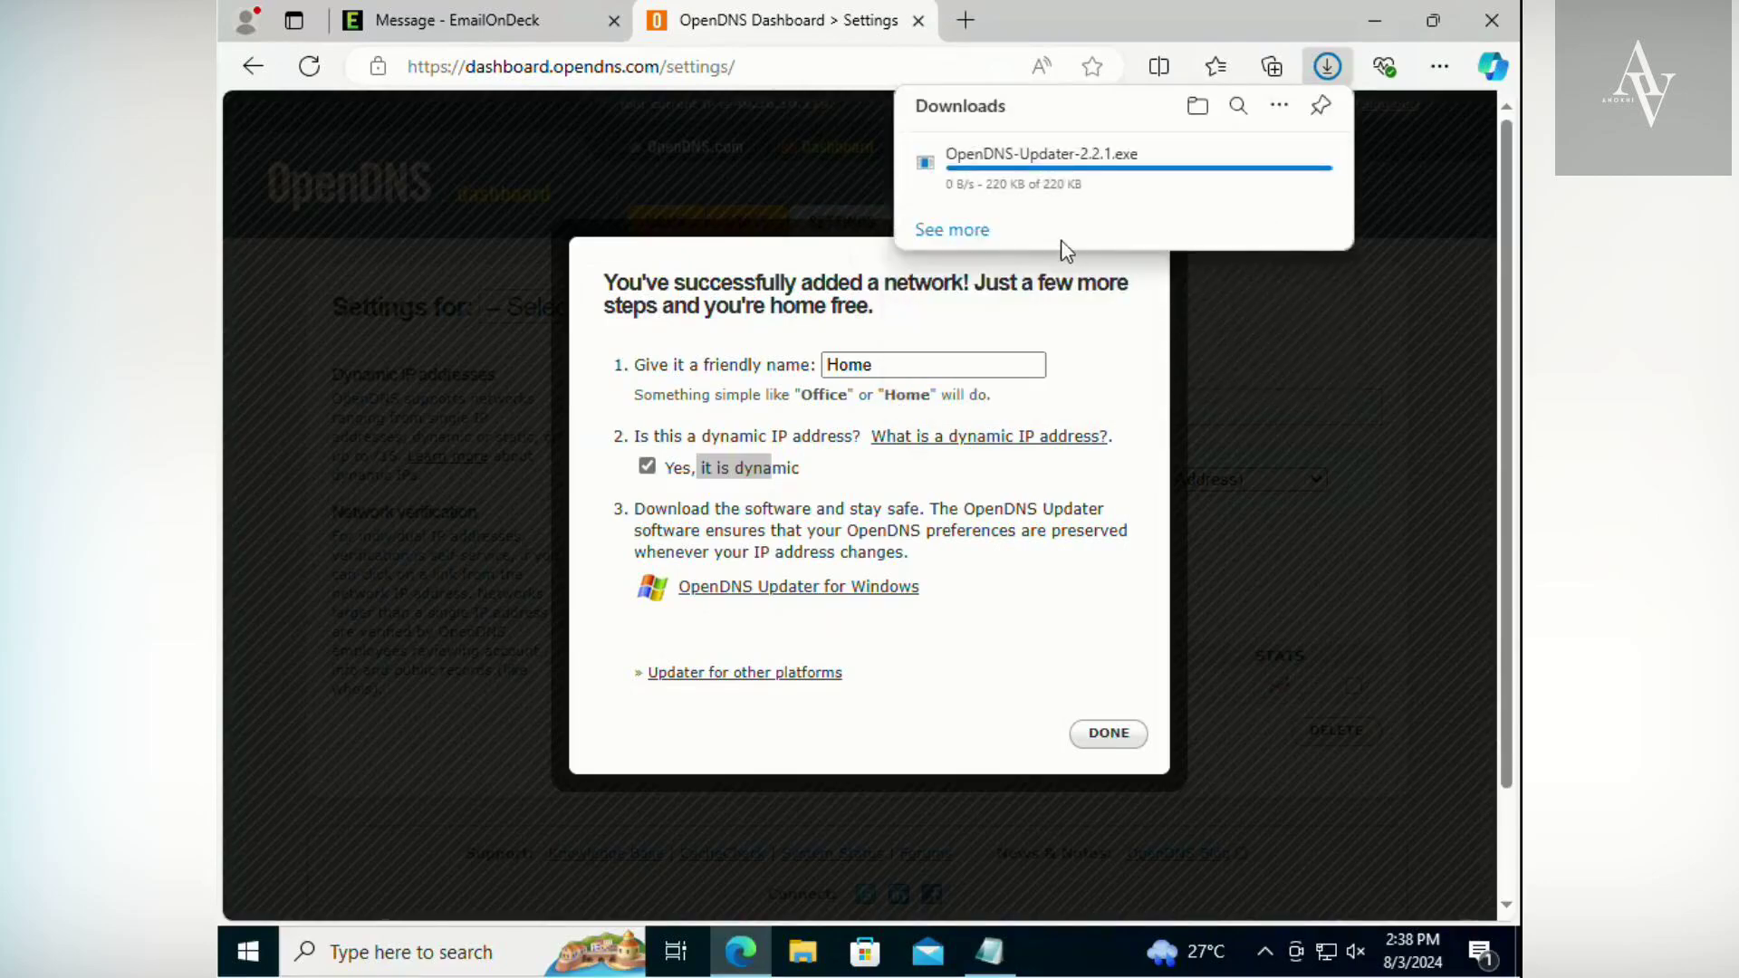
left_click(977, 232)
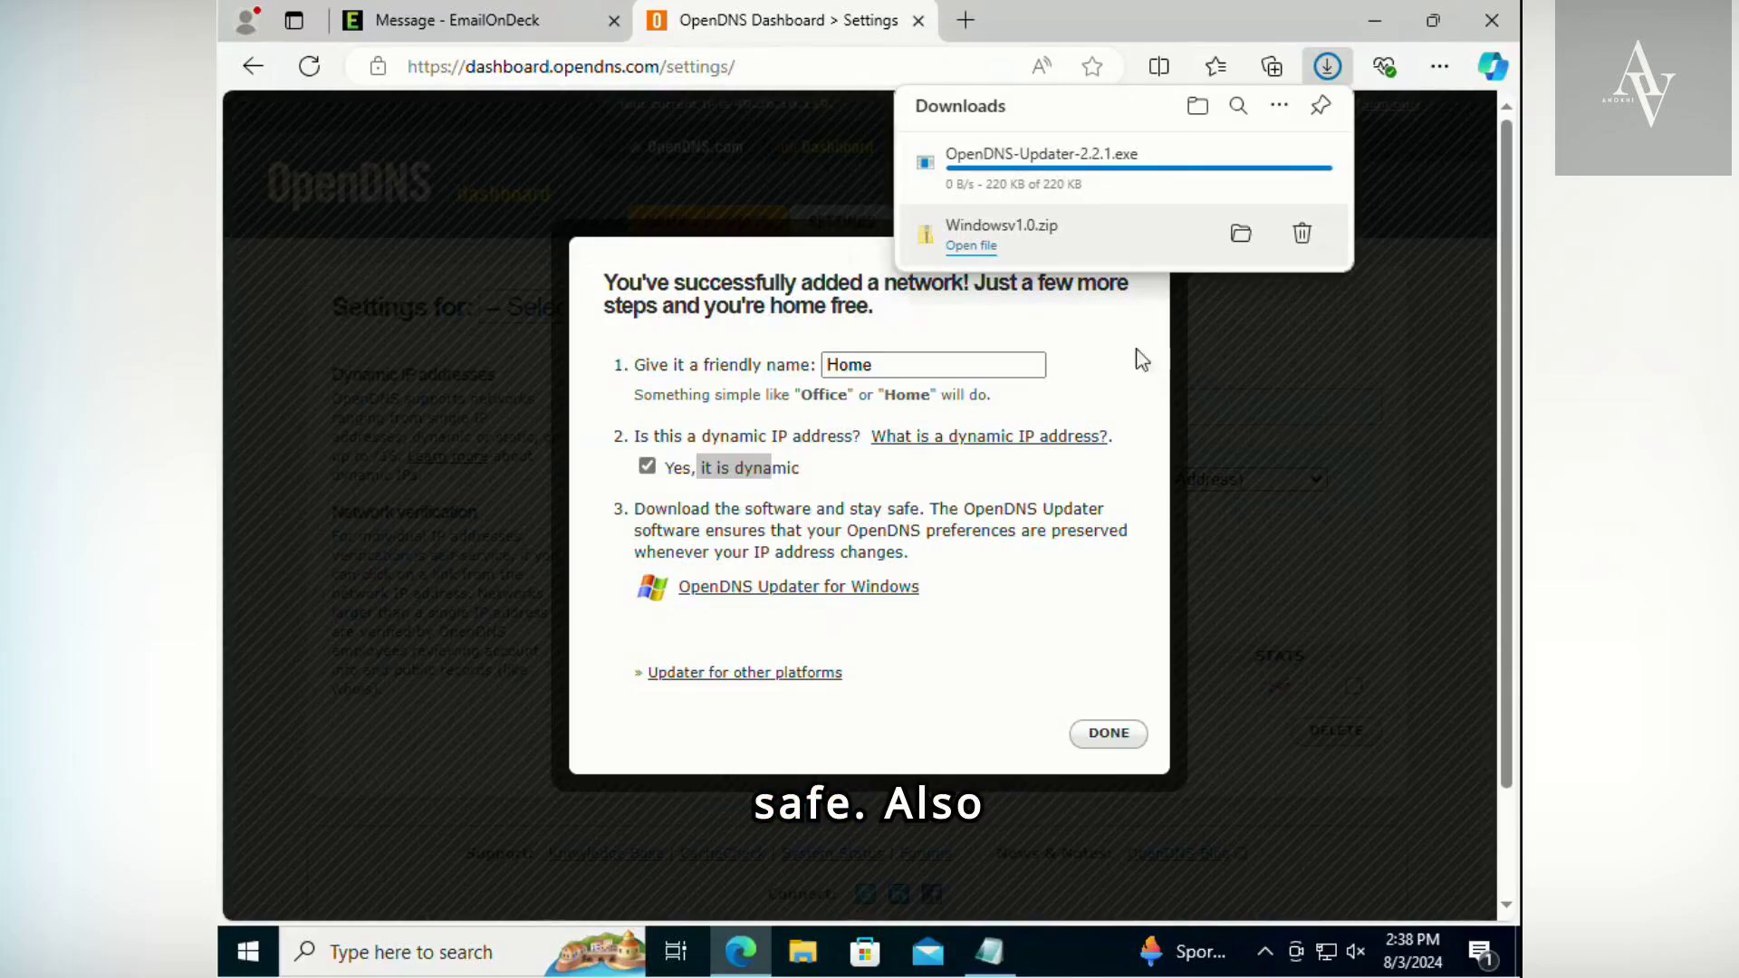
- Run the downloaded OpenDNS-Updater-2.2.1.exe, allow it to make changes to the device, and complete the installation
mouse_move(1055, 169)
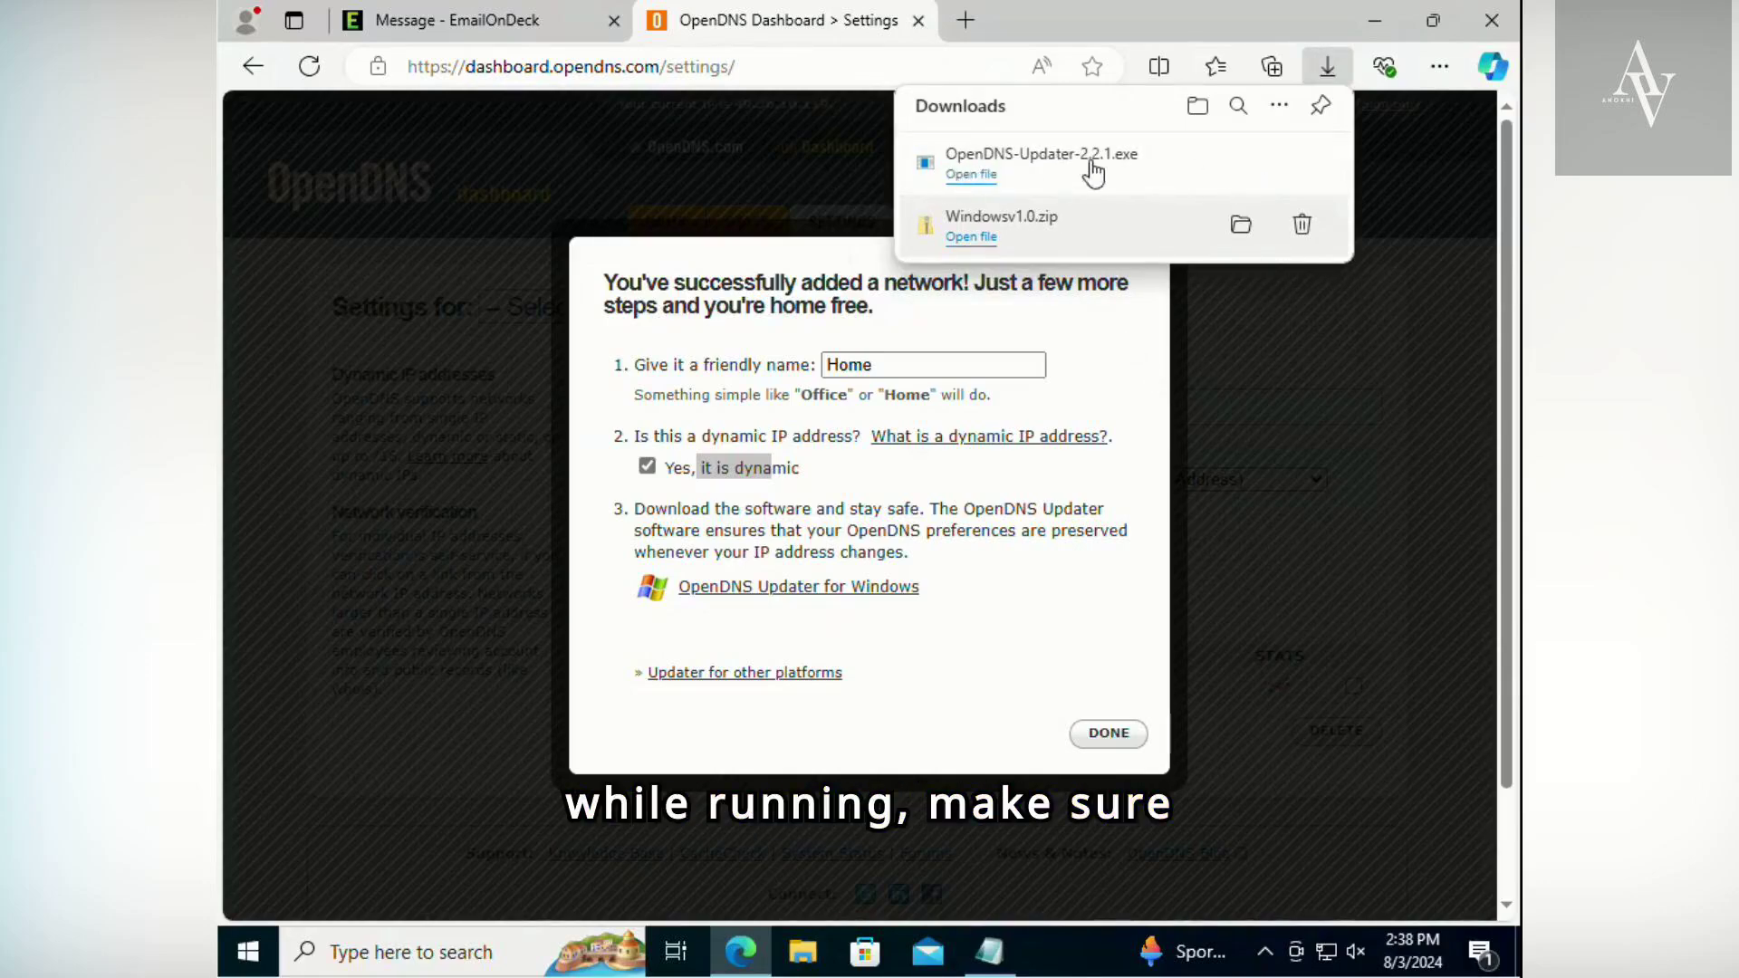
left_click(972, 176)
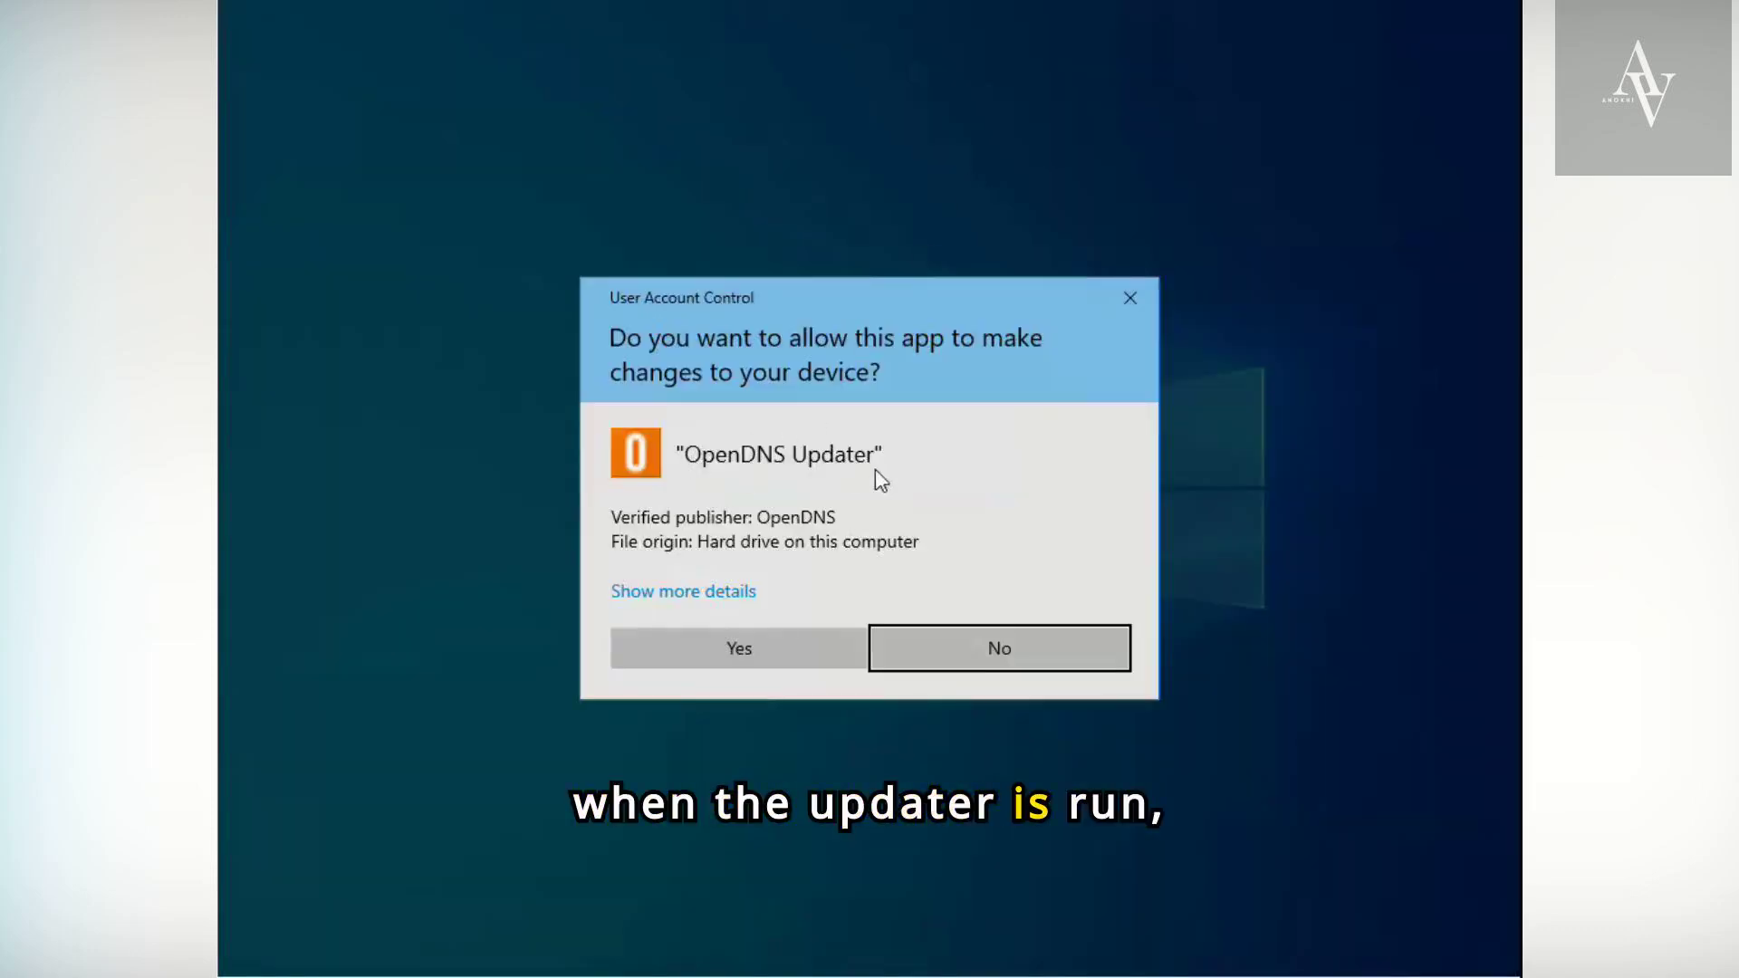
left_click(657, 661)
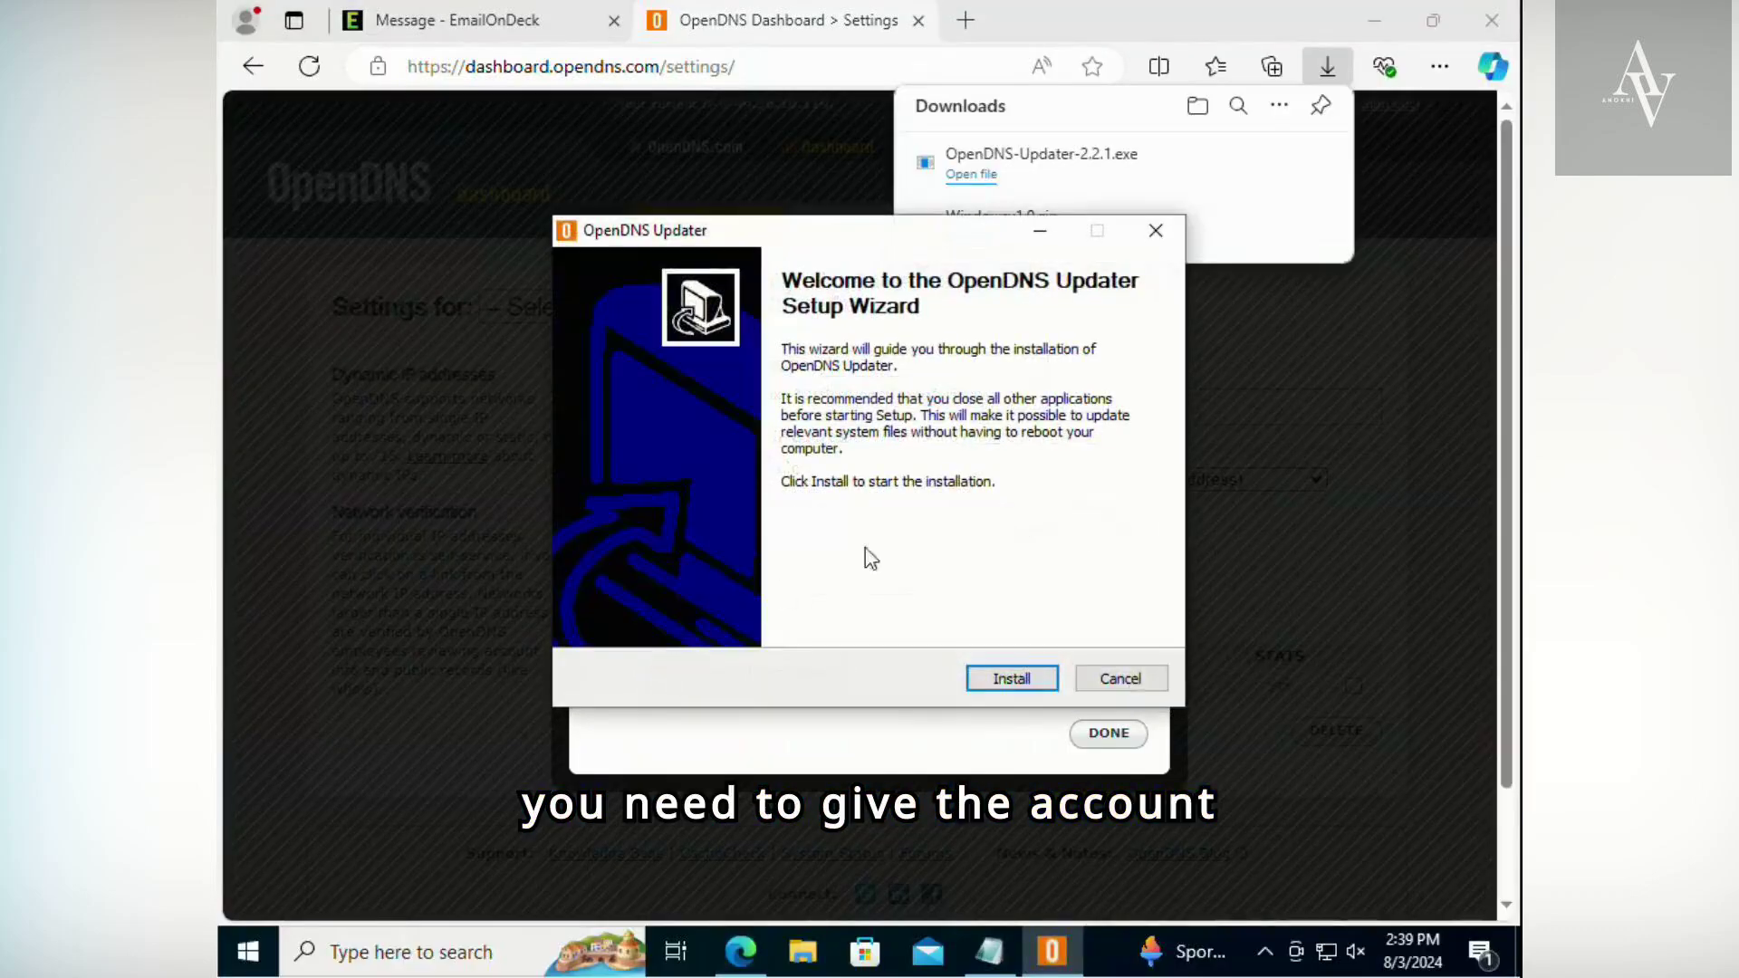
left_click(1007, 675)
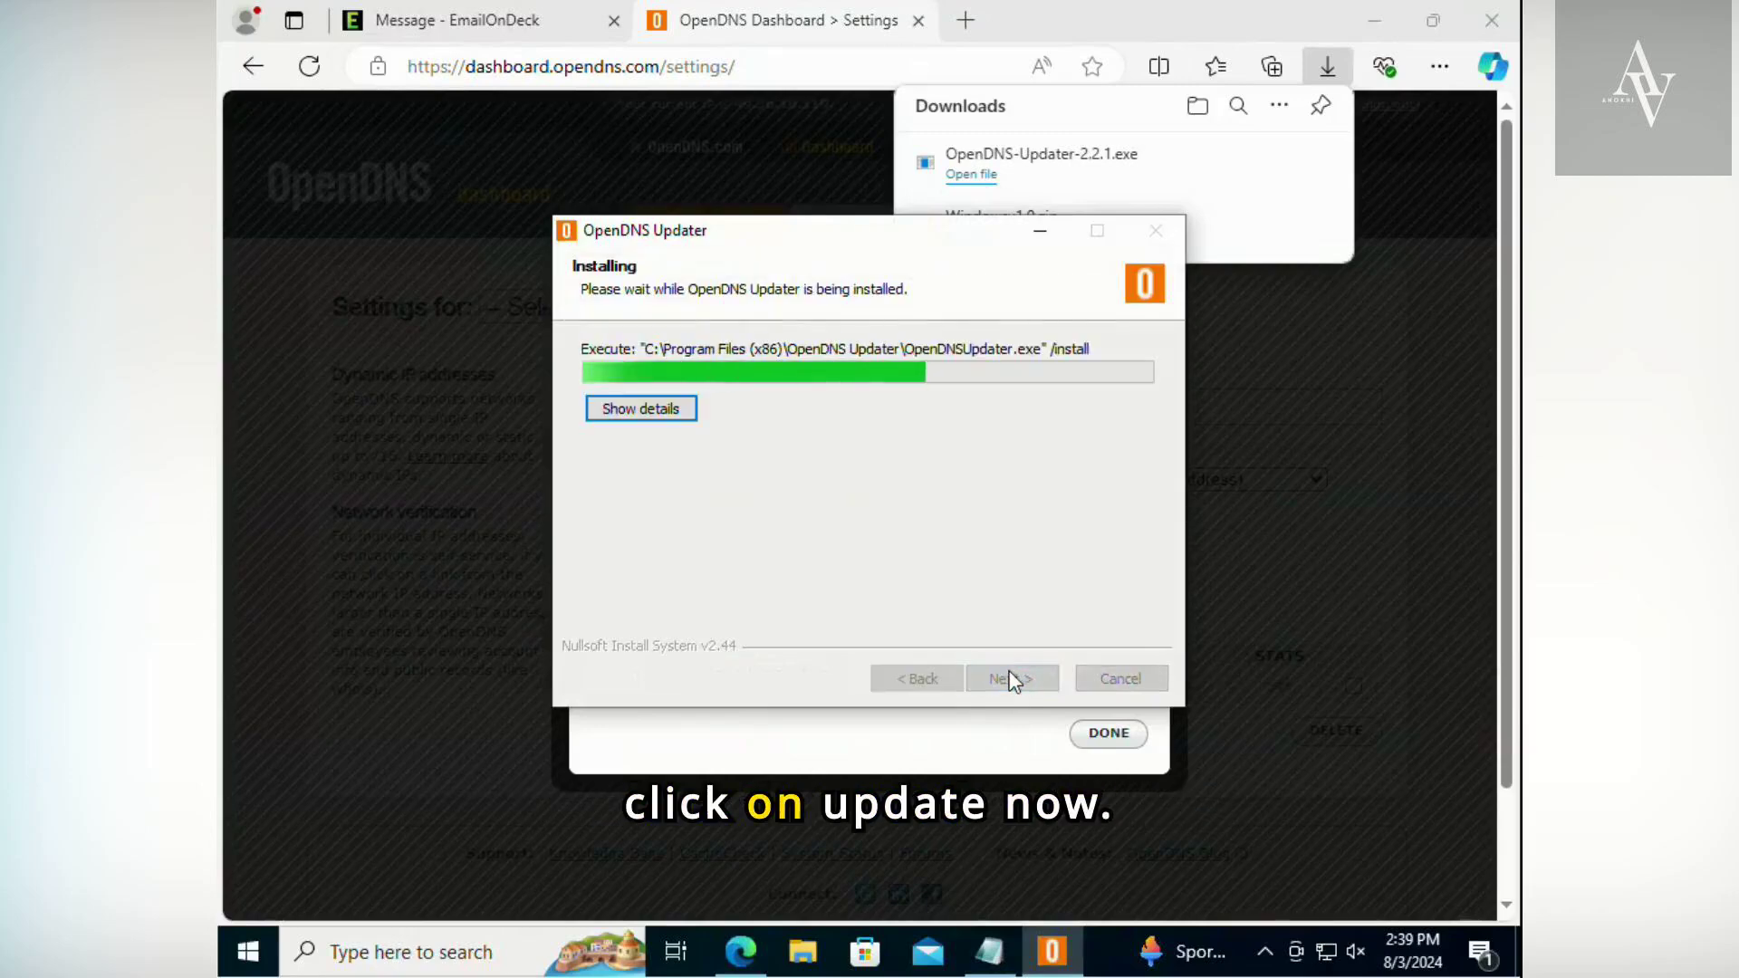
left_click(1012, 680)
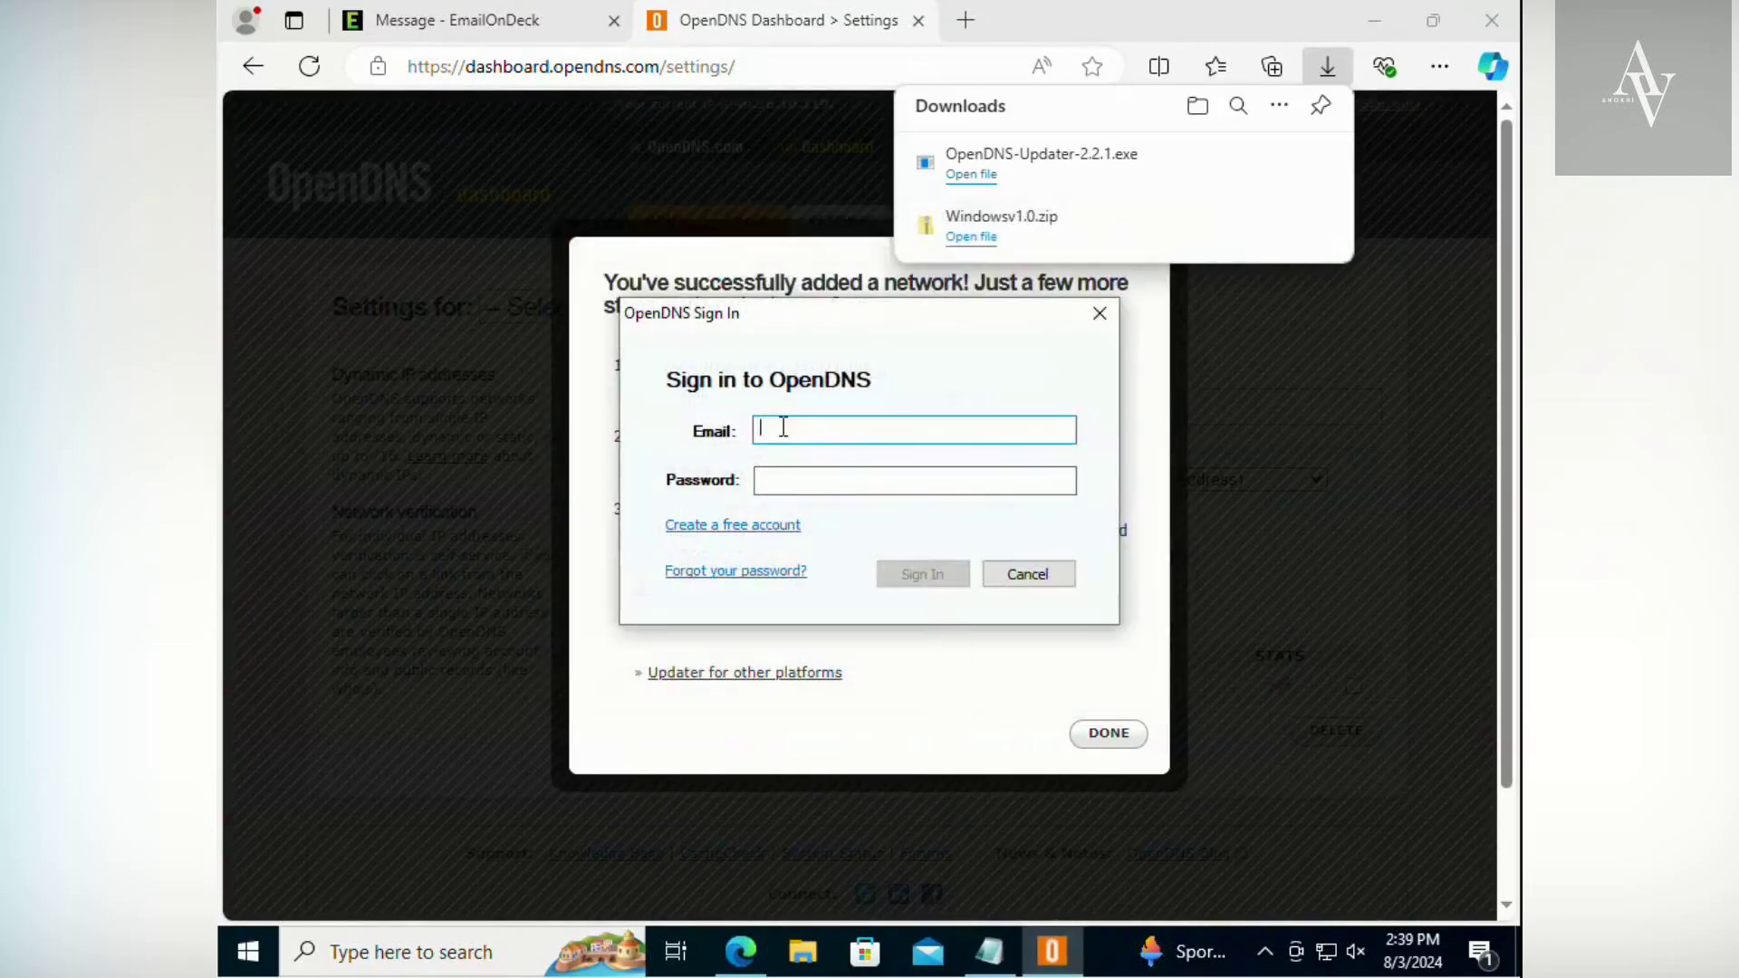
- Sign in to the OpenDNS Updater with the account's email and password, and finish the dashboard's network setup dialog
left_click(806, 472)
type("*****")
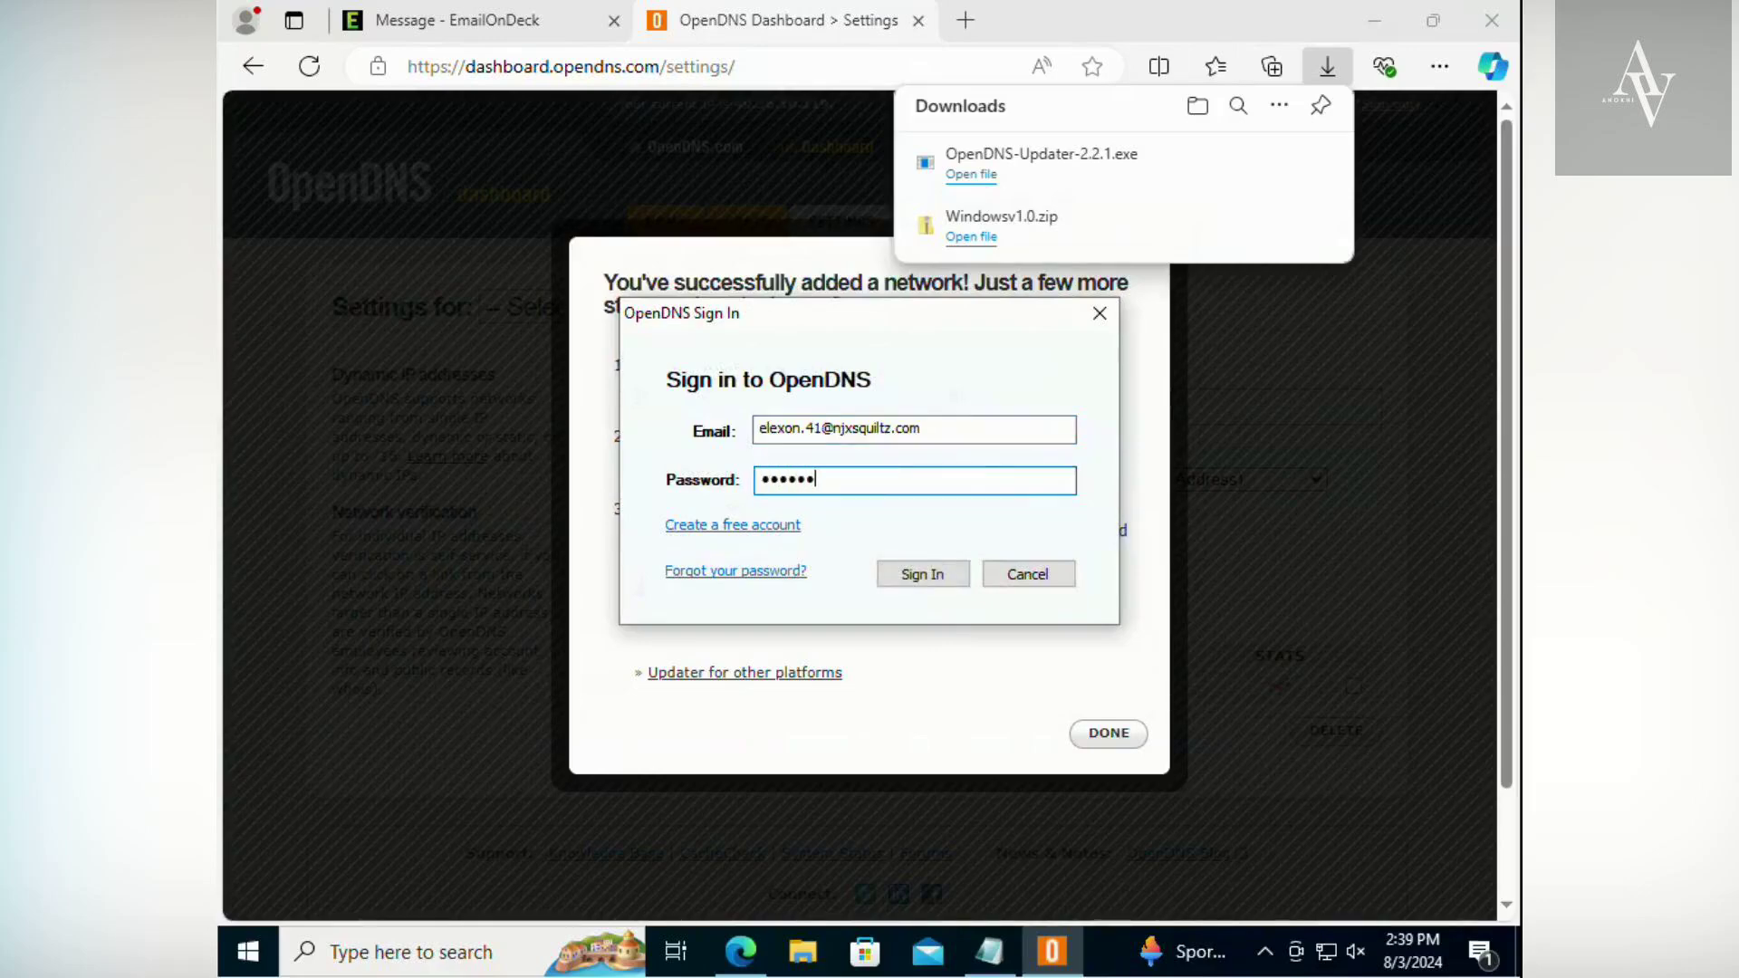
left_click(922, 582)
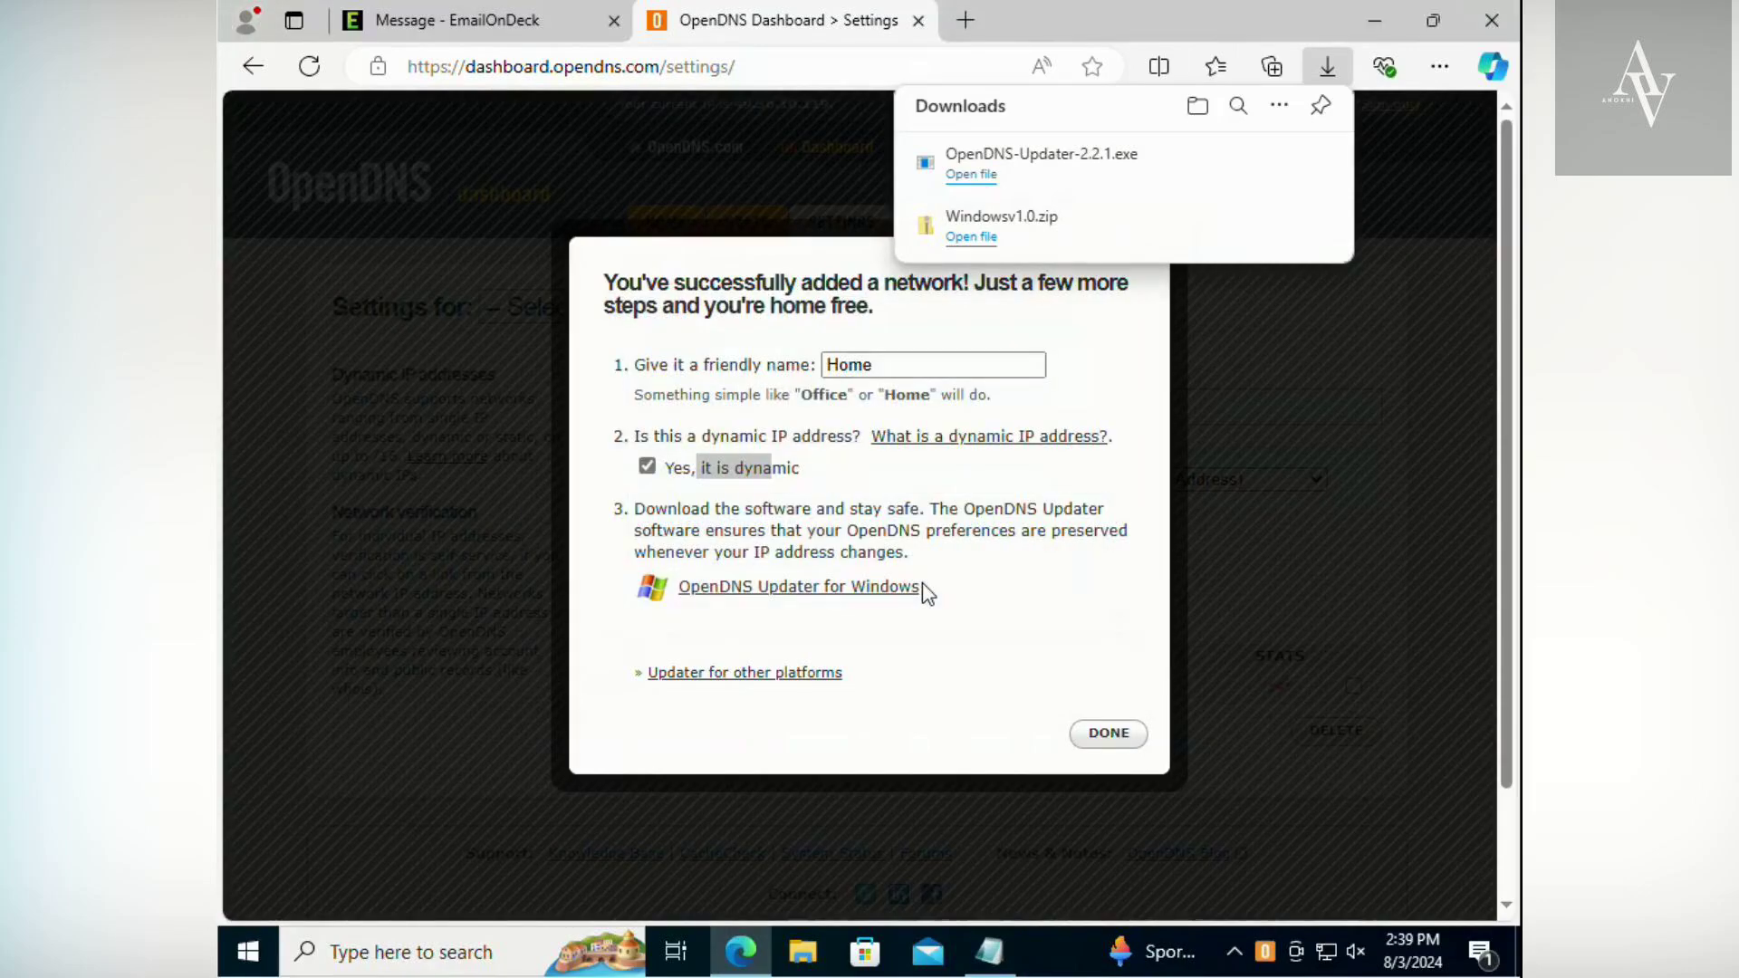
left_click(1102, 736)
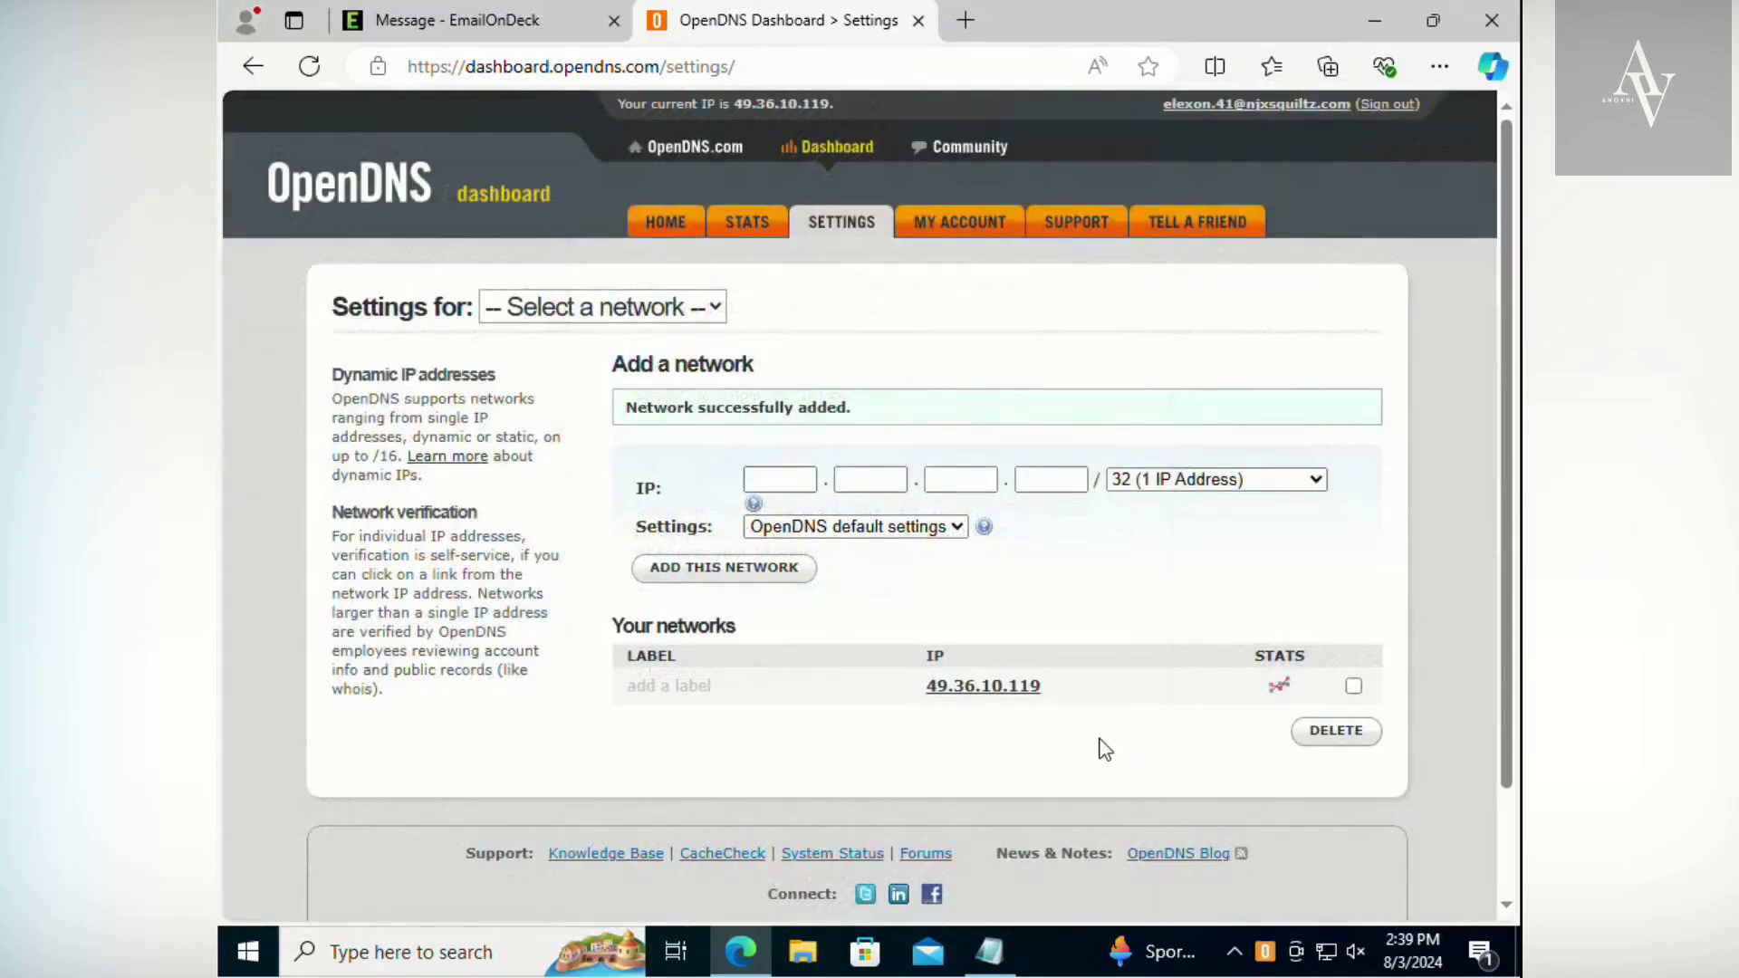
- Review Step 3 of the Notepad setup notes about the OpenDNS agent, and return to the OpenDNS dashboard
key("alt+Tab")
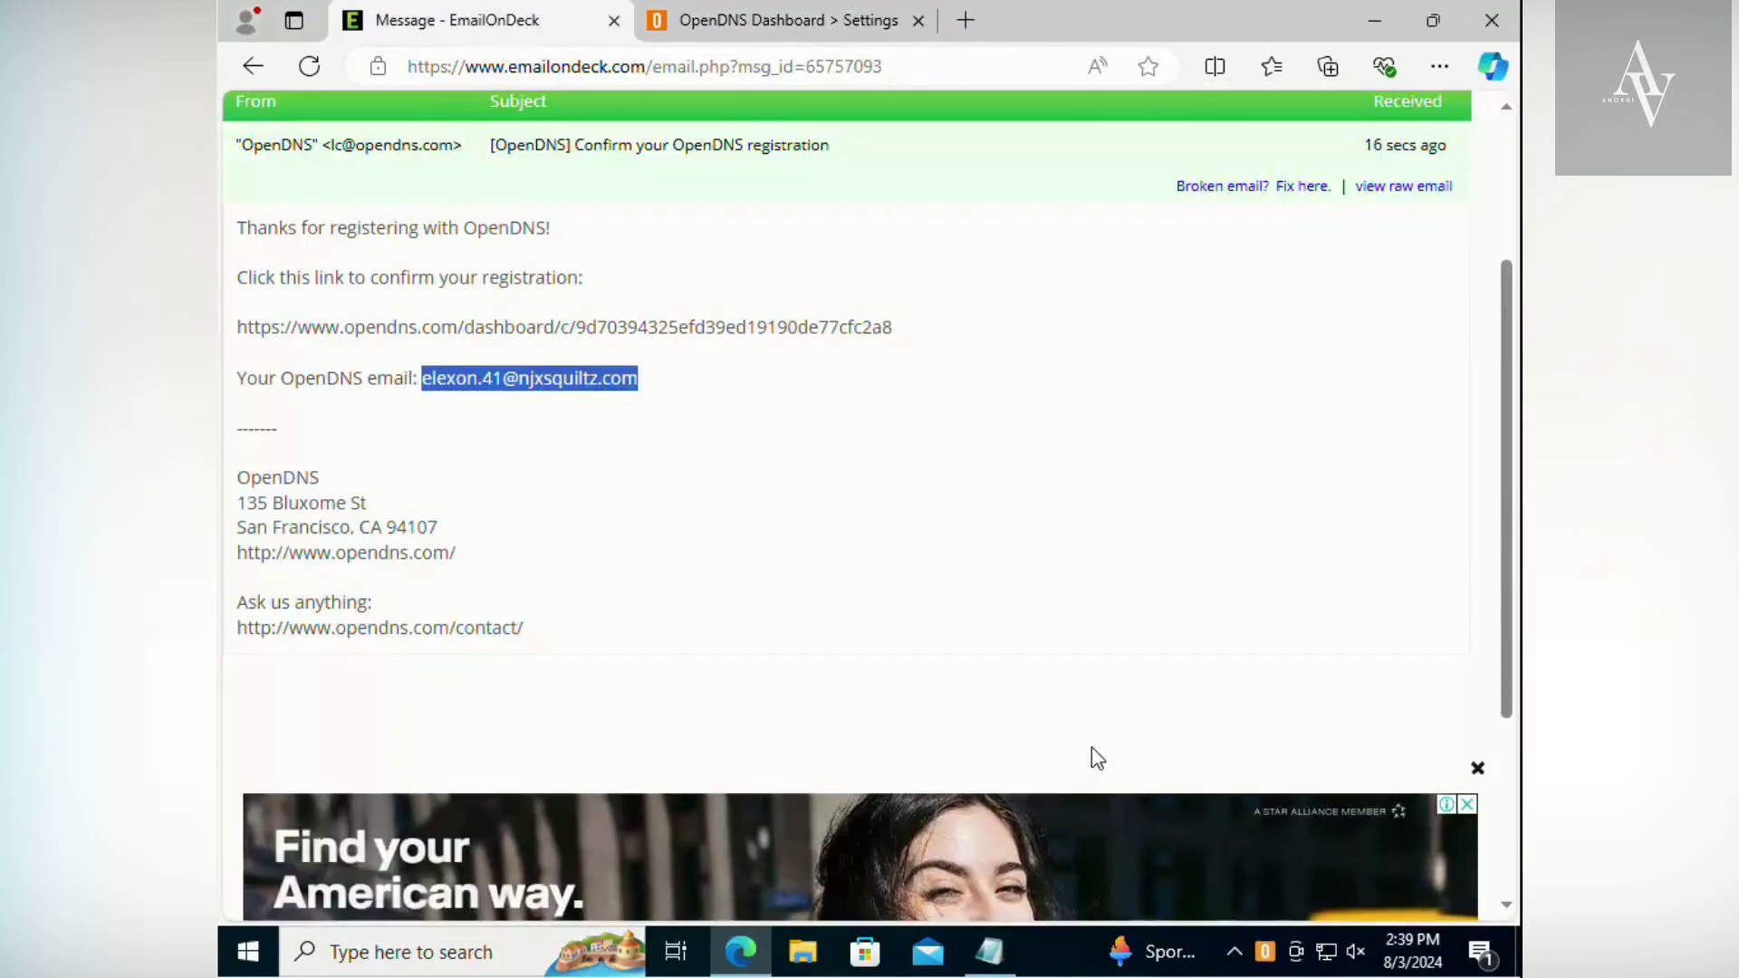
key("alt+Tab")
key("Tab")
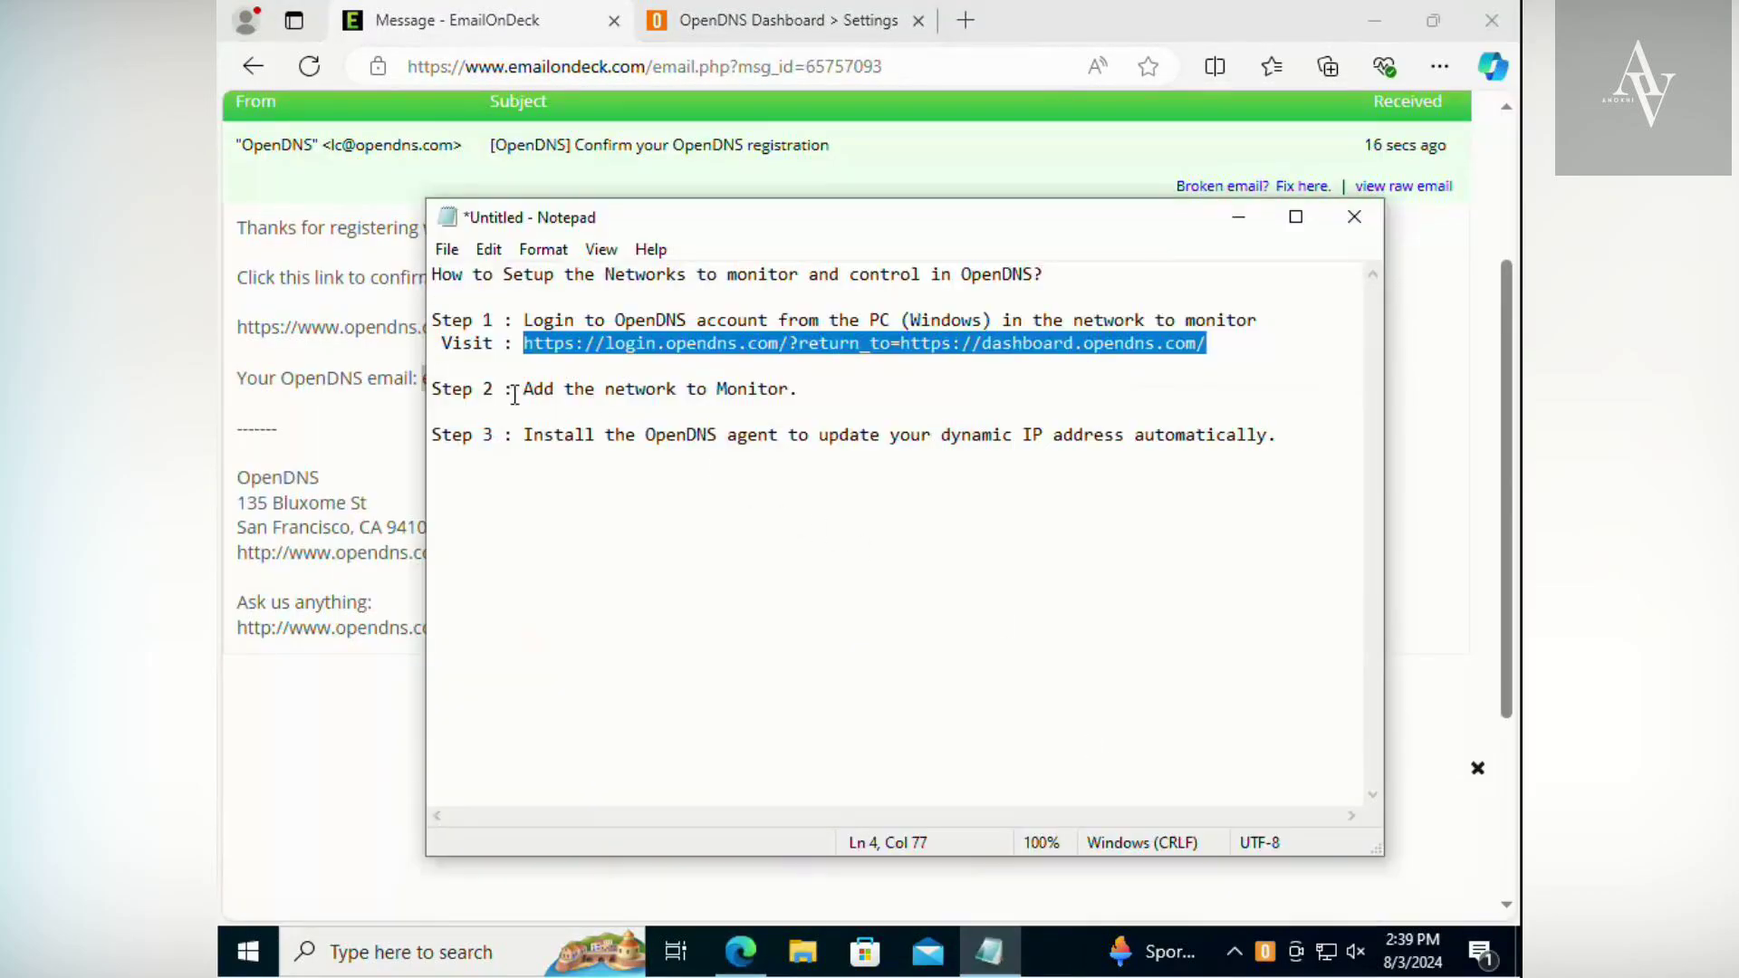
left_click_drag(838, 435, 1296, 439)
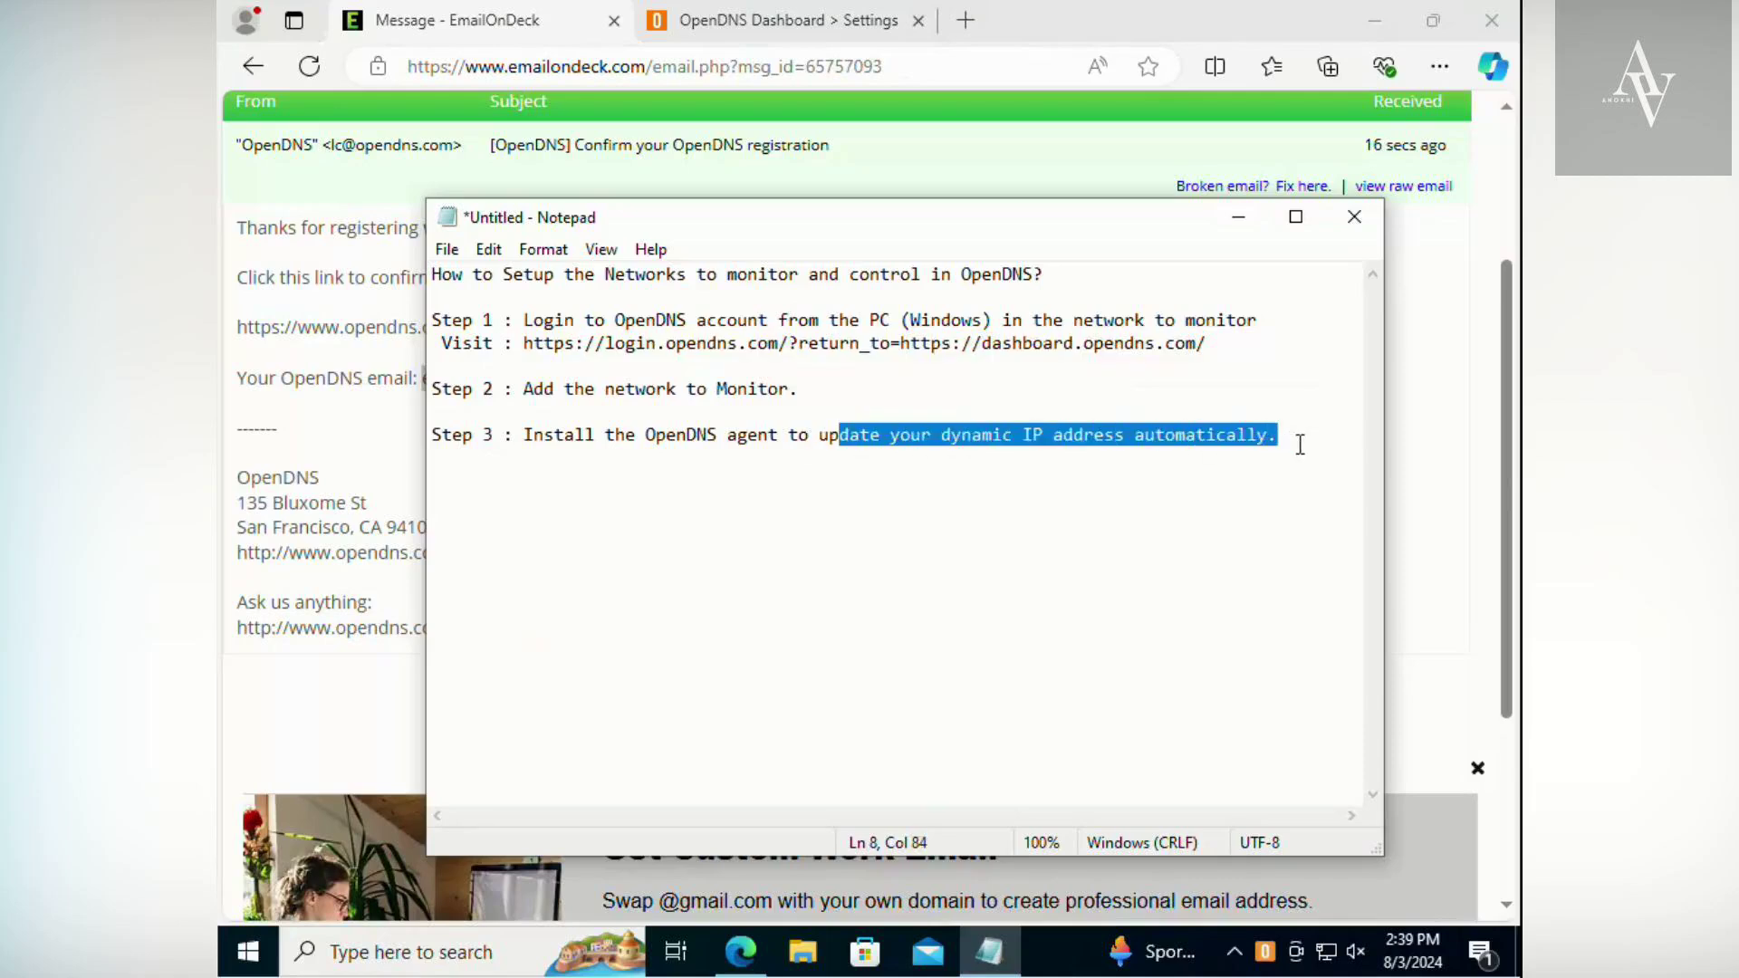
left_click(1329, 434)
key("alt+Tab")
left_click(1328, 447)
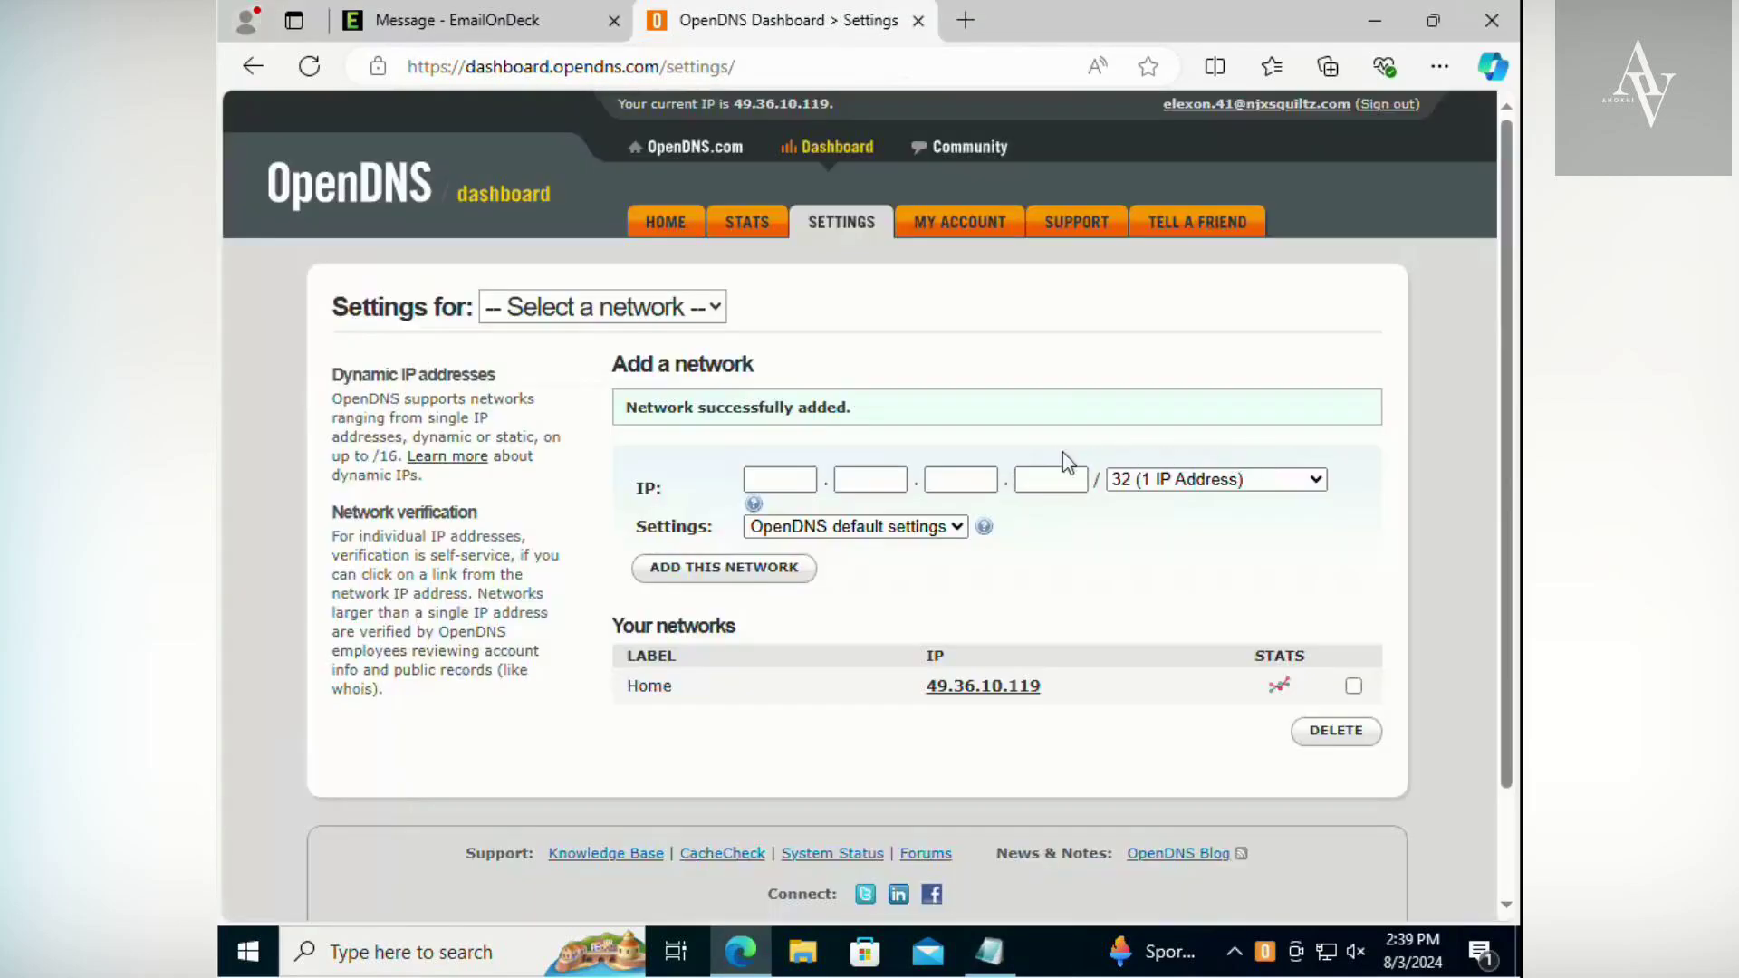
- Open the OpenDNS Updater, dismiss its settings unchanged, select the Home network for IP updates, and close its window
left_click(1267, 954)
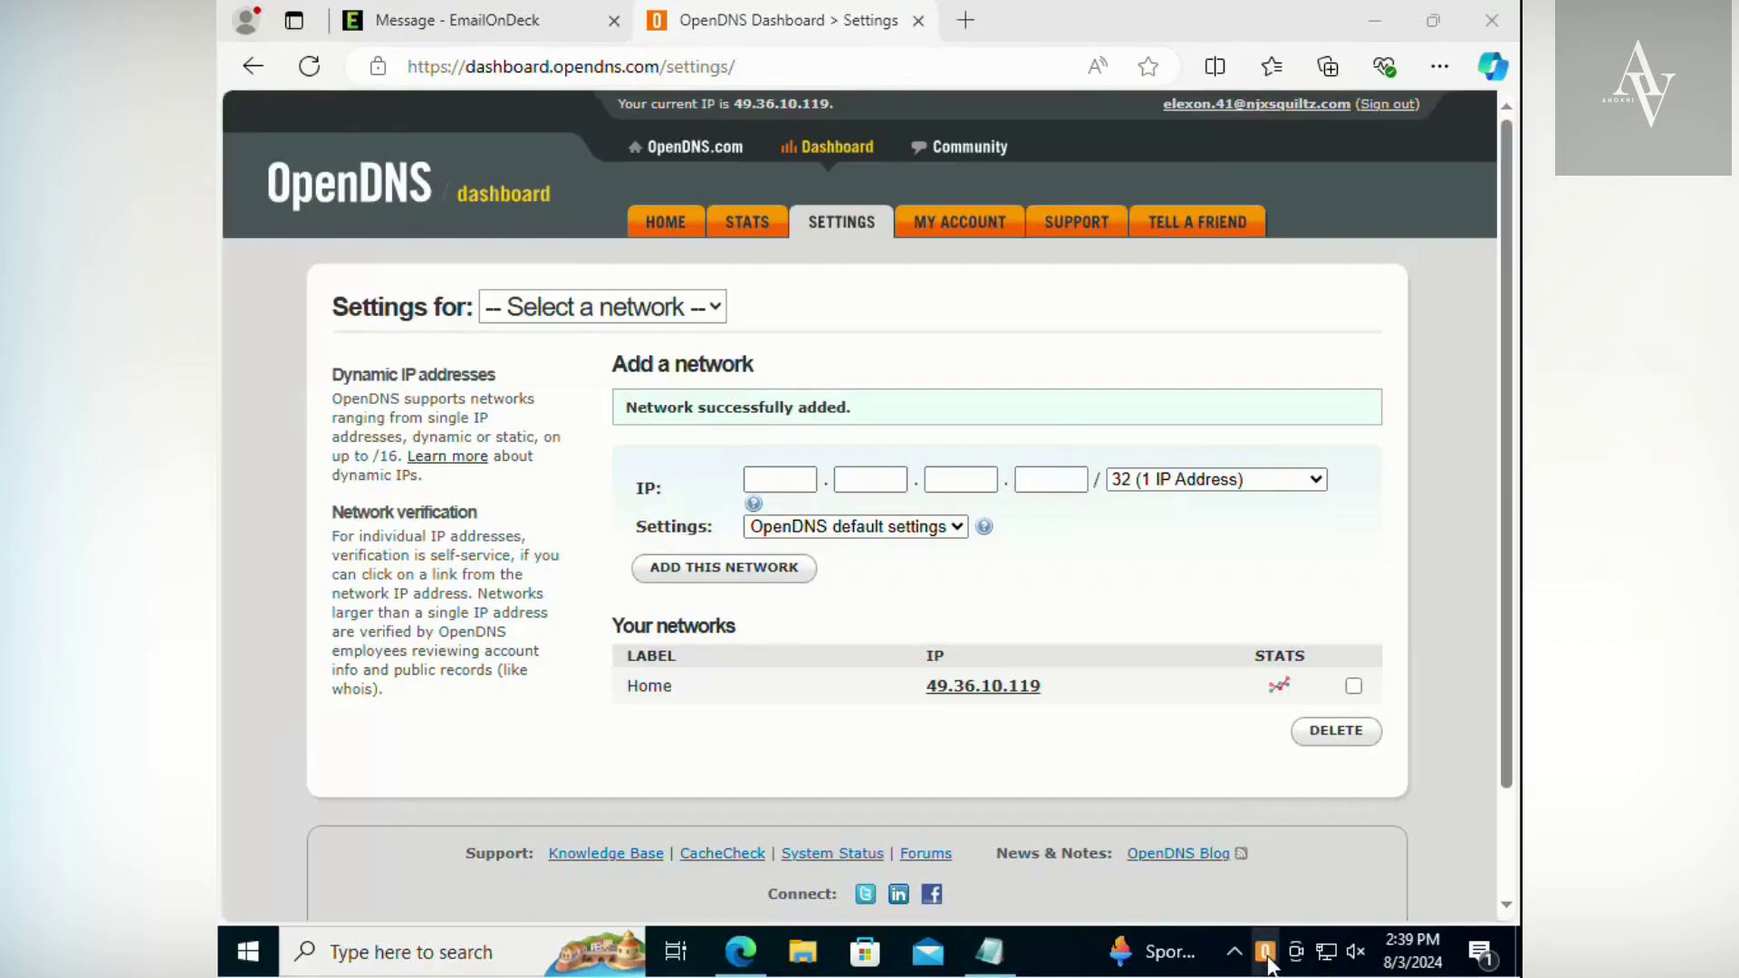
double_click(1266, 956)
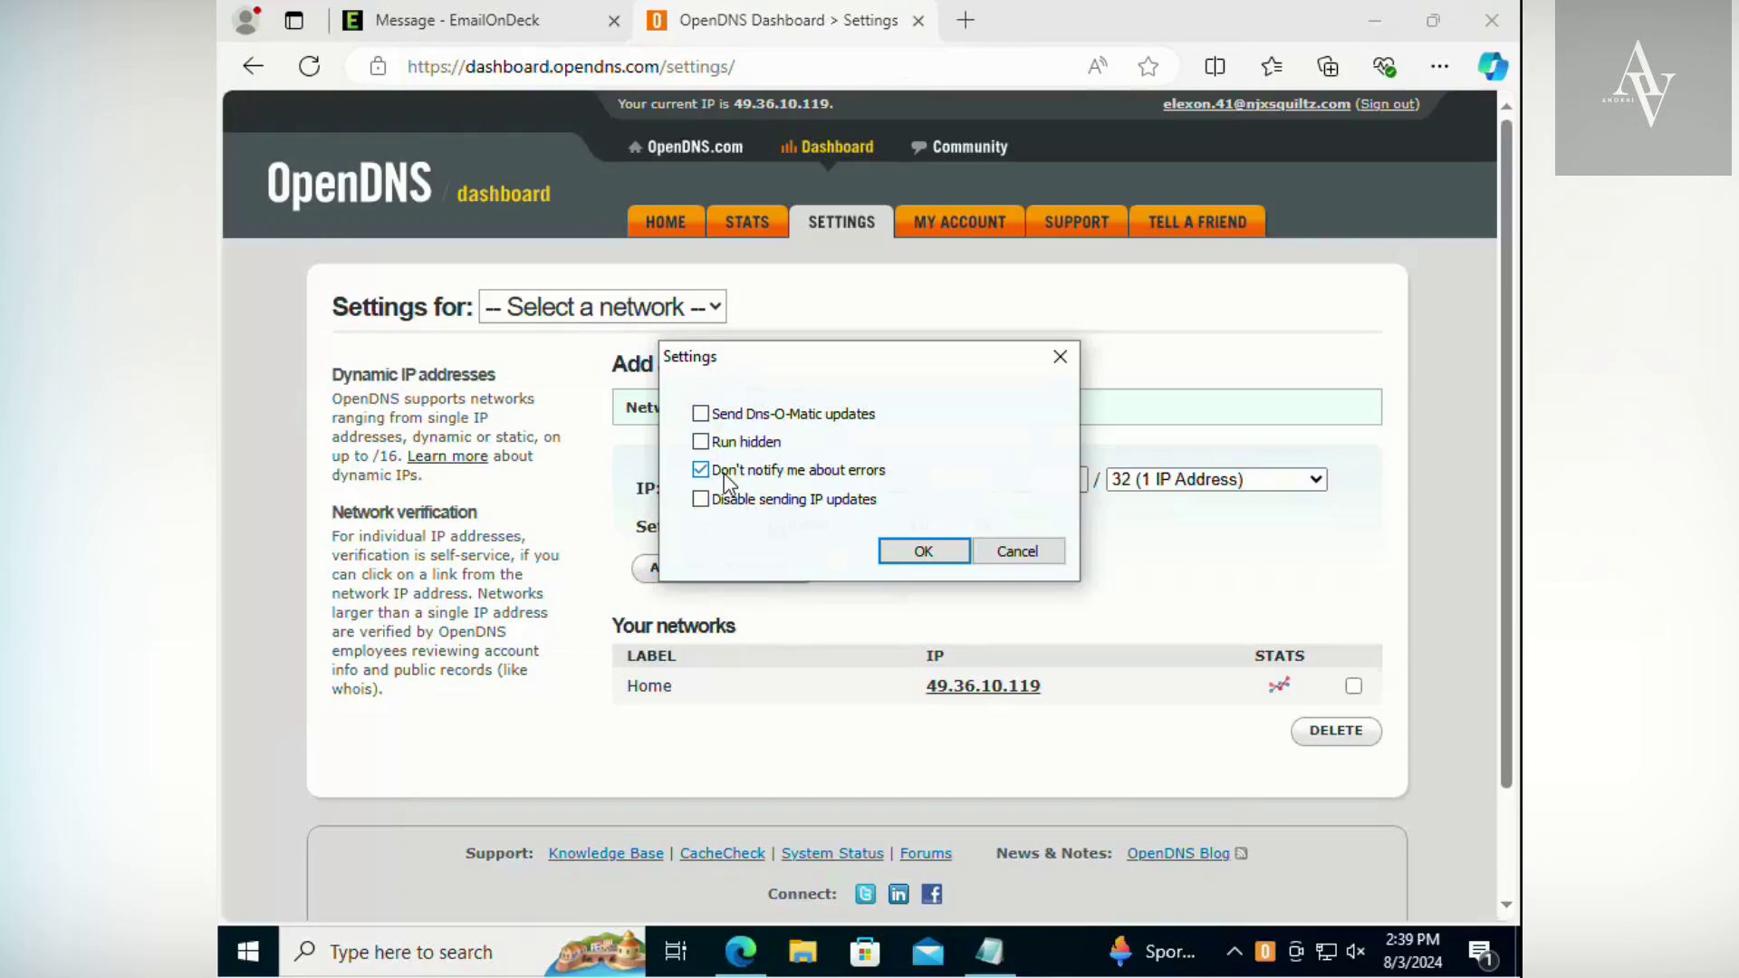
left_click(998, 554)
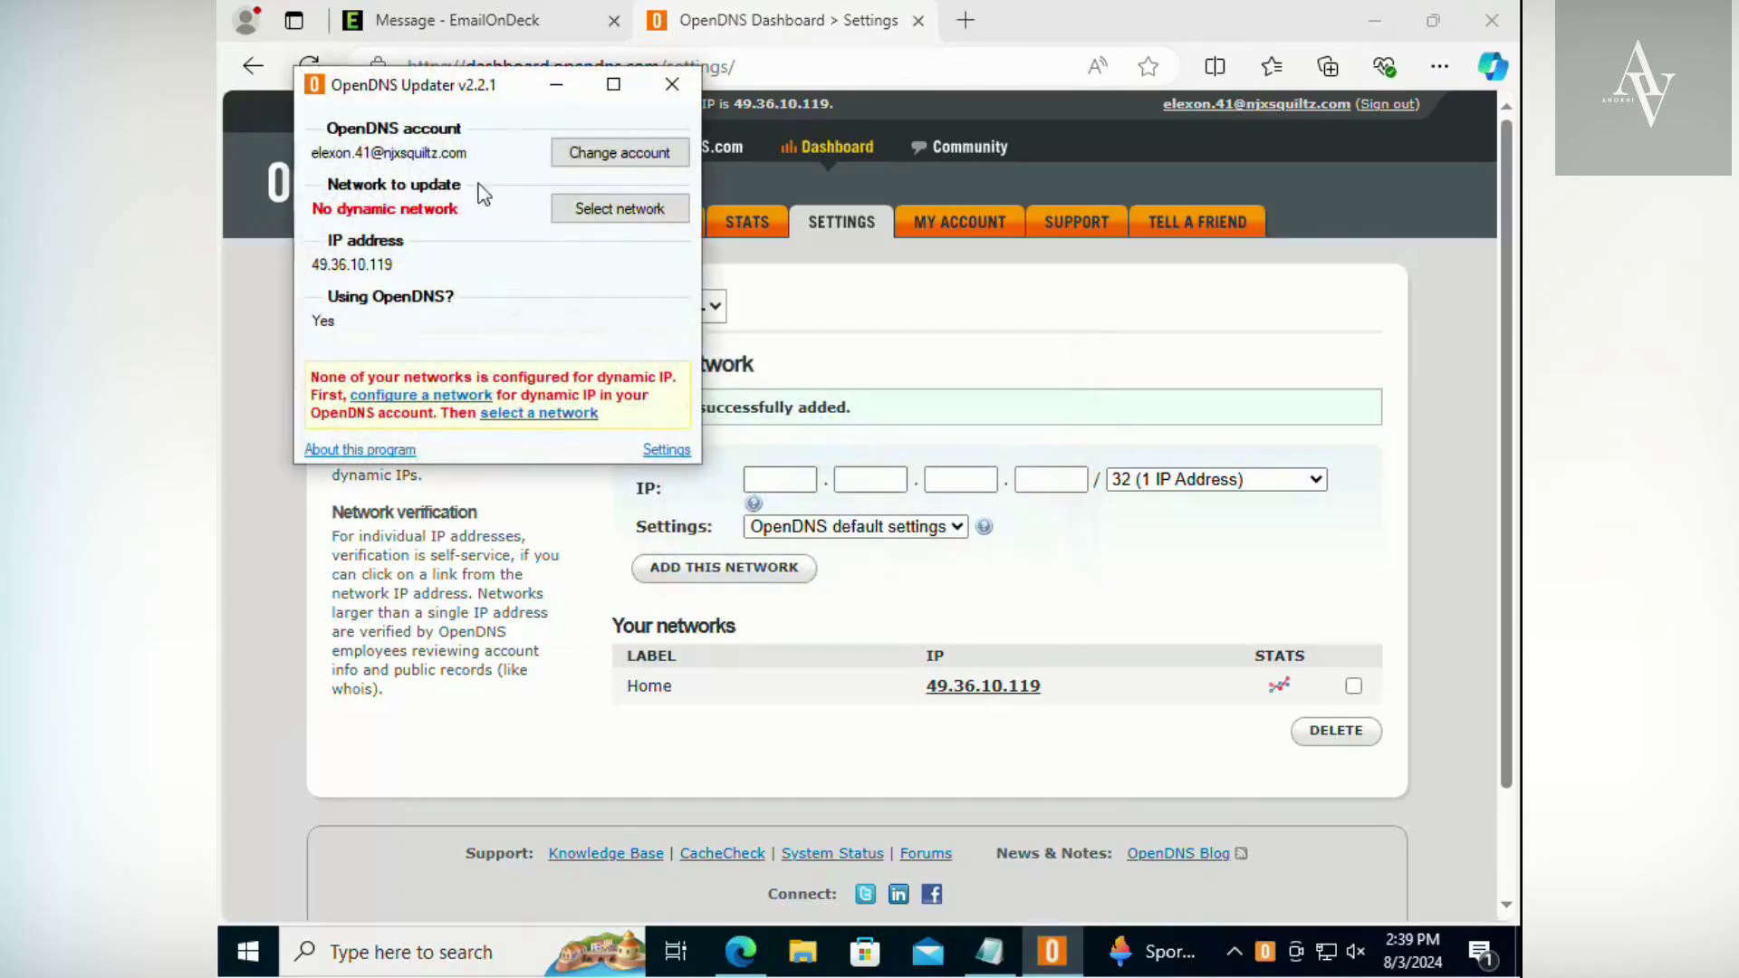
left_click(639, 215)
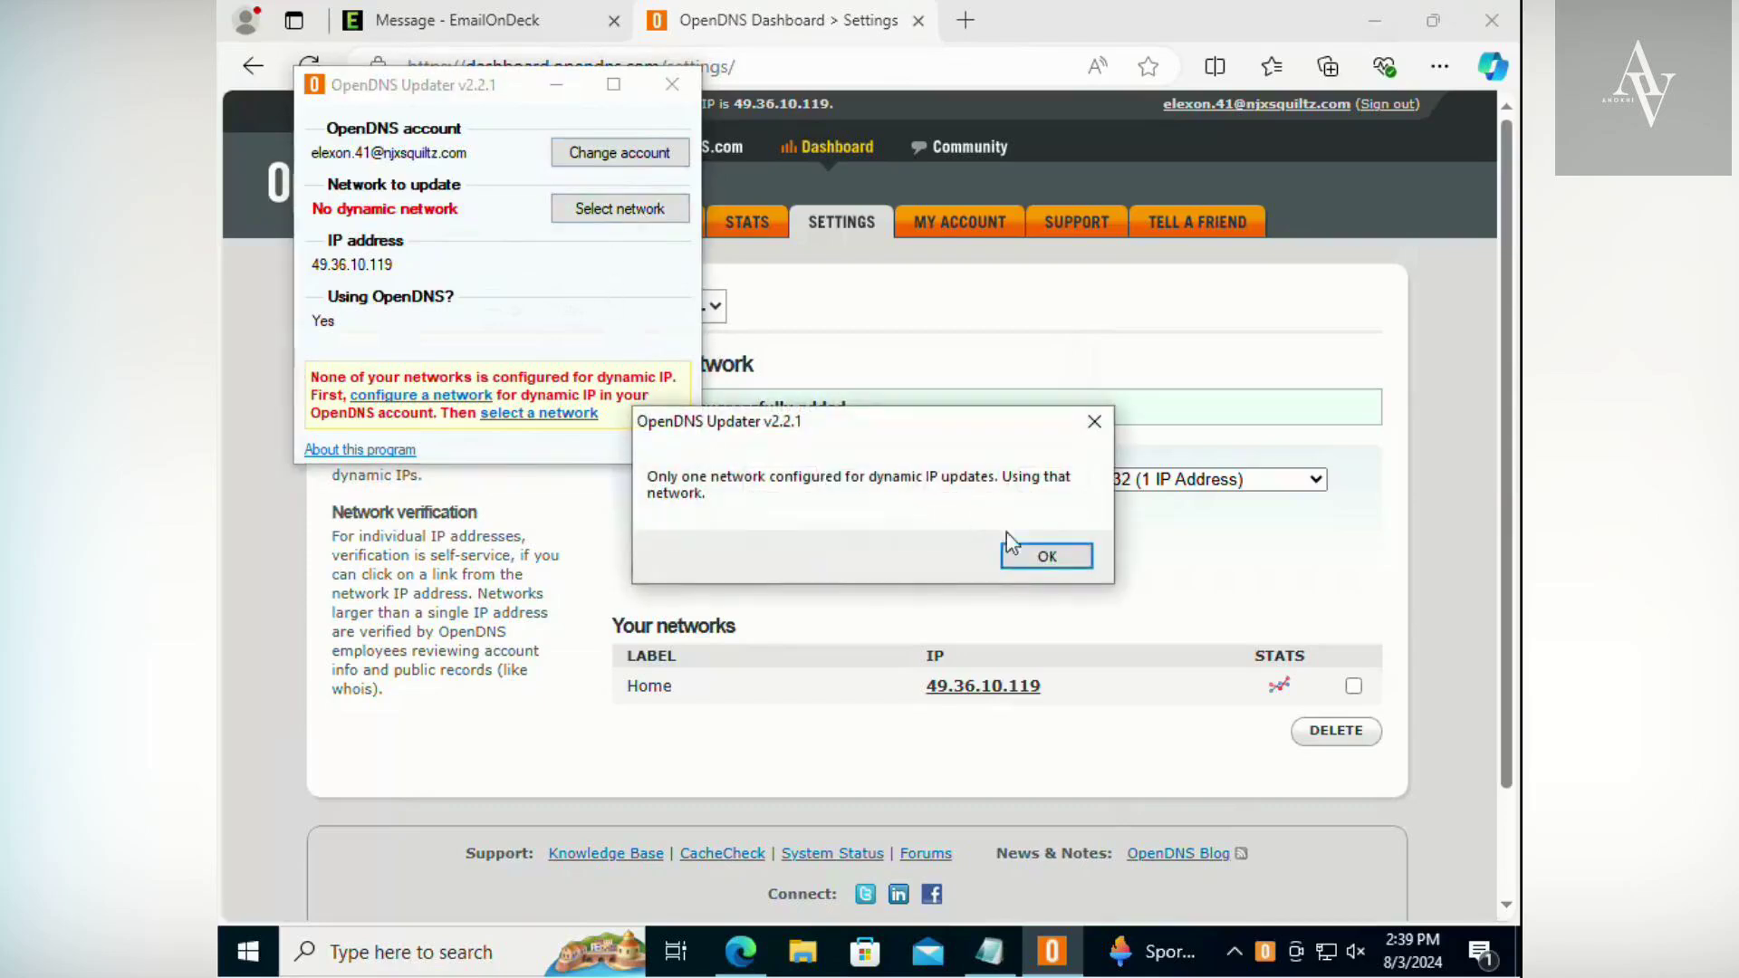
left_click(1040, 557)
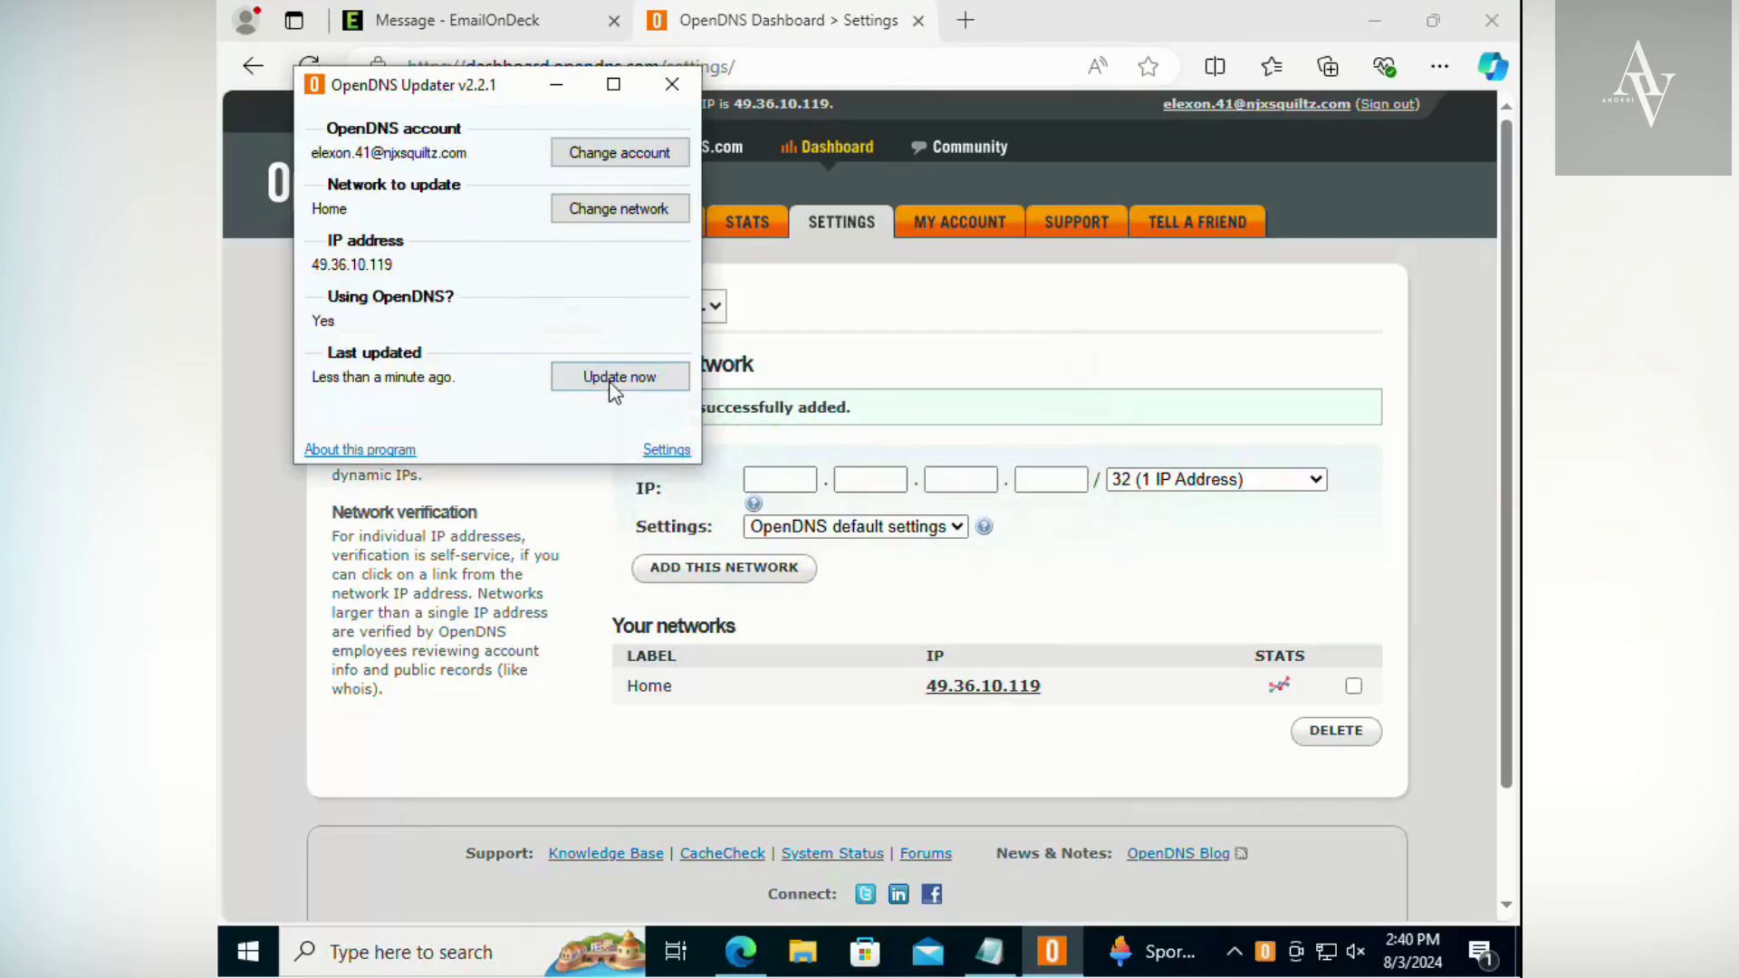
left_click(673, 85)
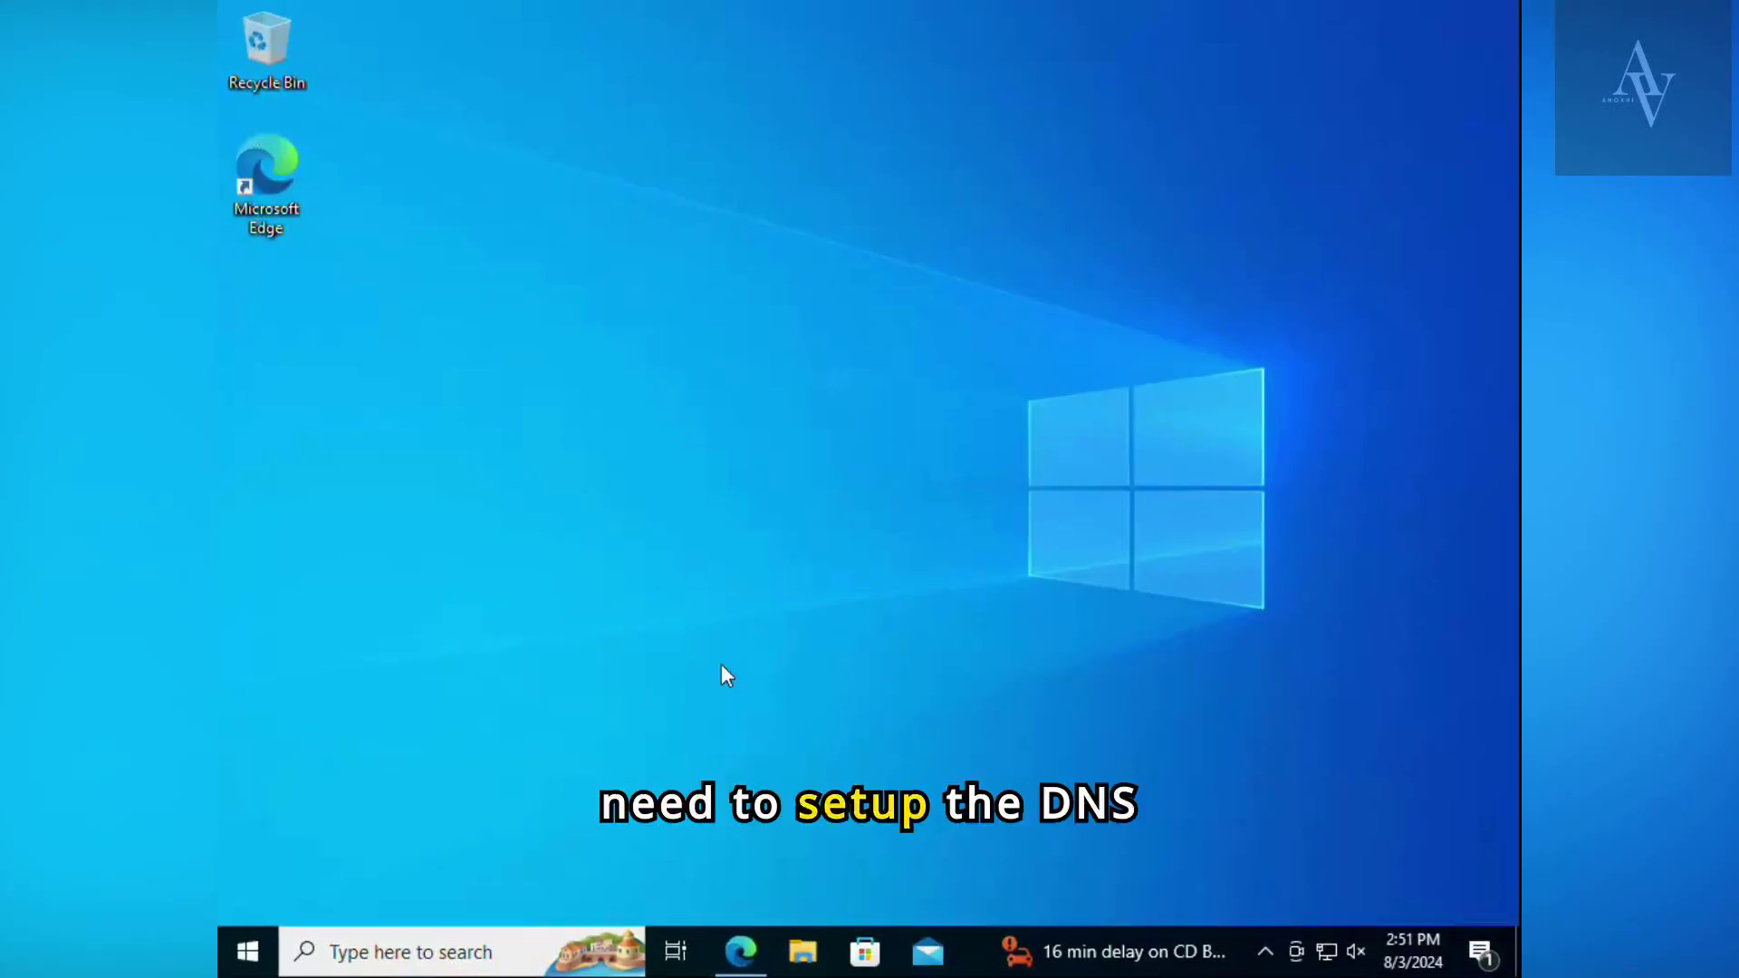
- Open the Internet Protocol Version 4 (TCP/IPv4) properties of the Ethernet adapter from the Windows network settings
right_click(1328, 952)
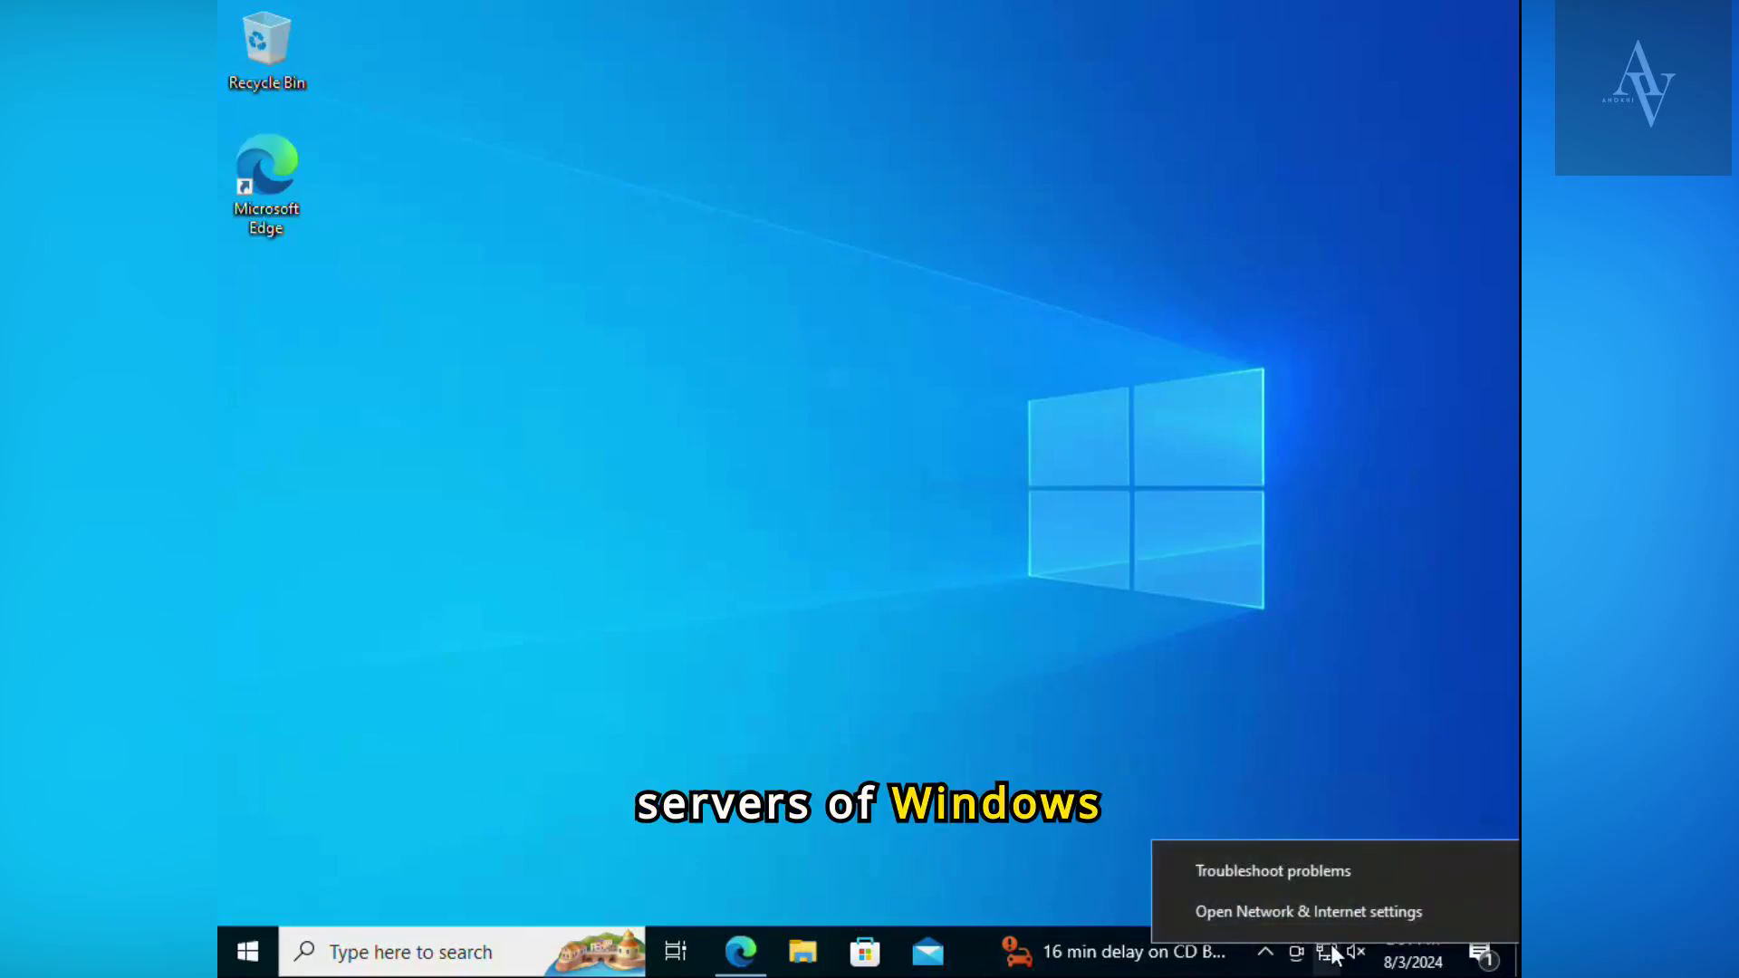
left_click(1317, 924)
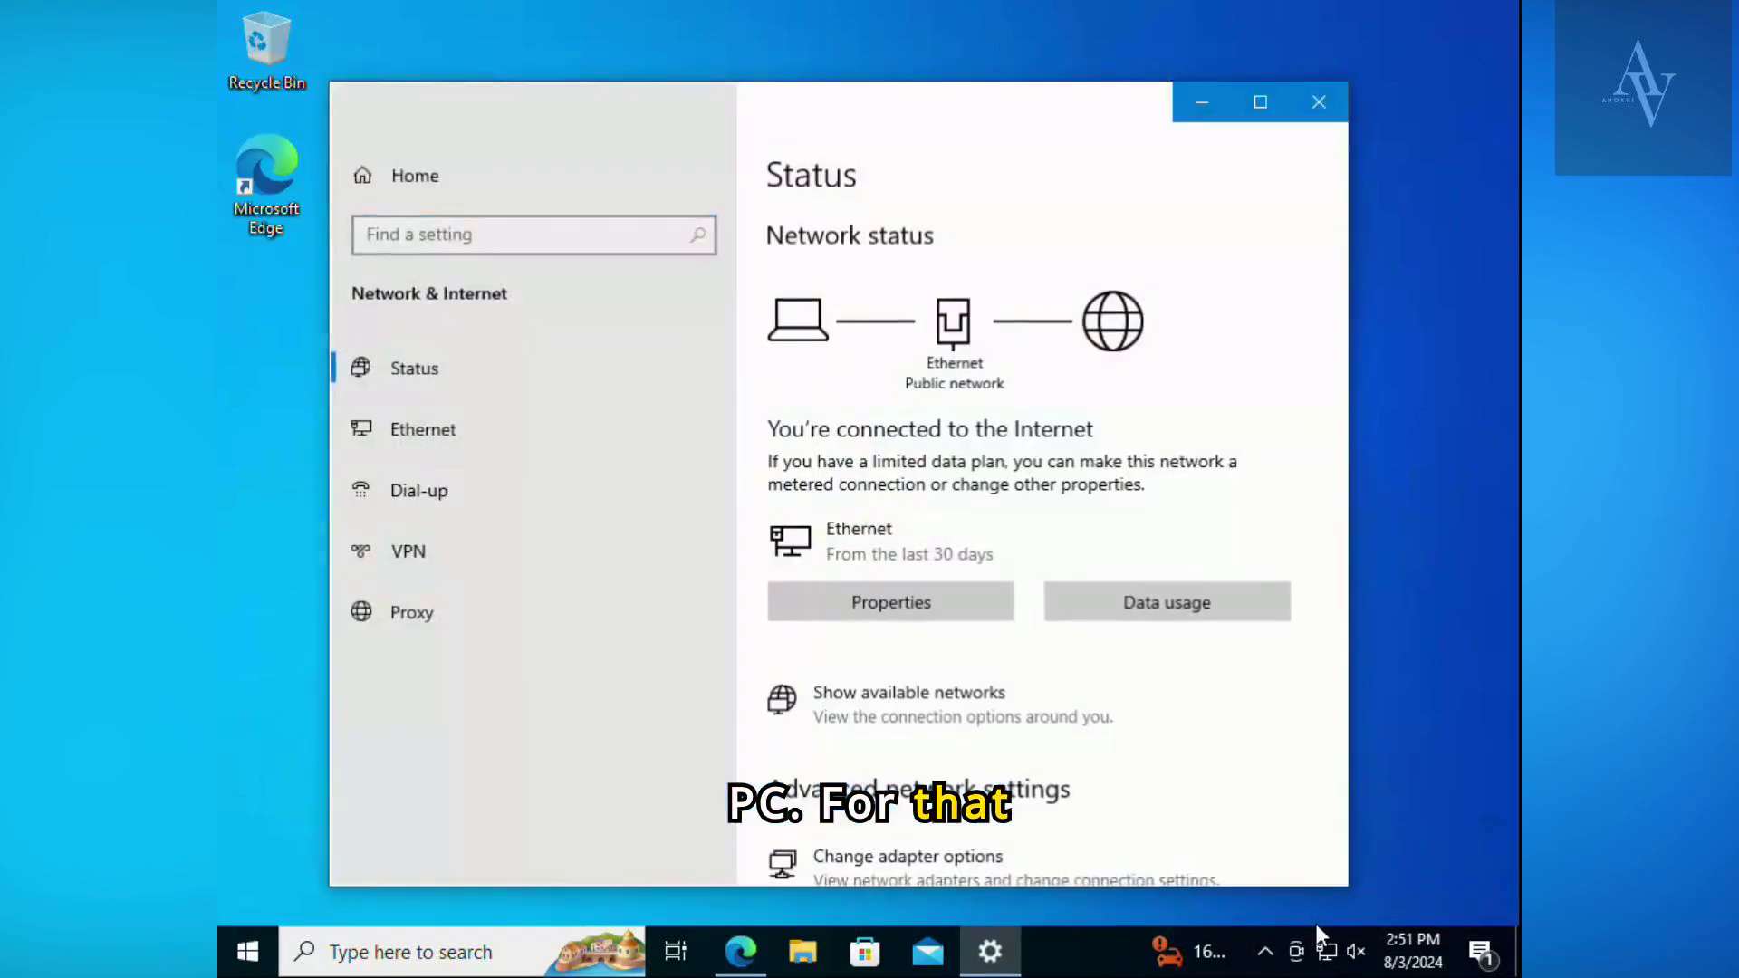
scroll(920, 698, "down", 4)
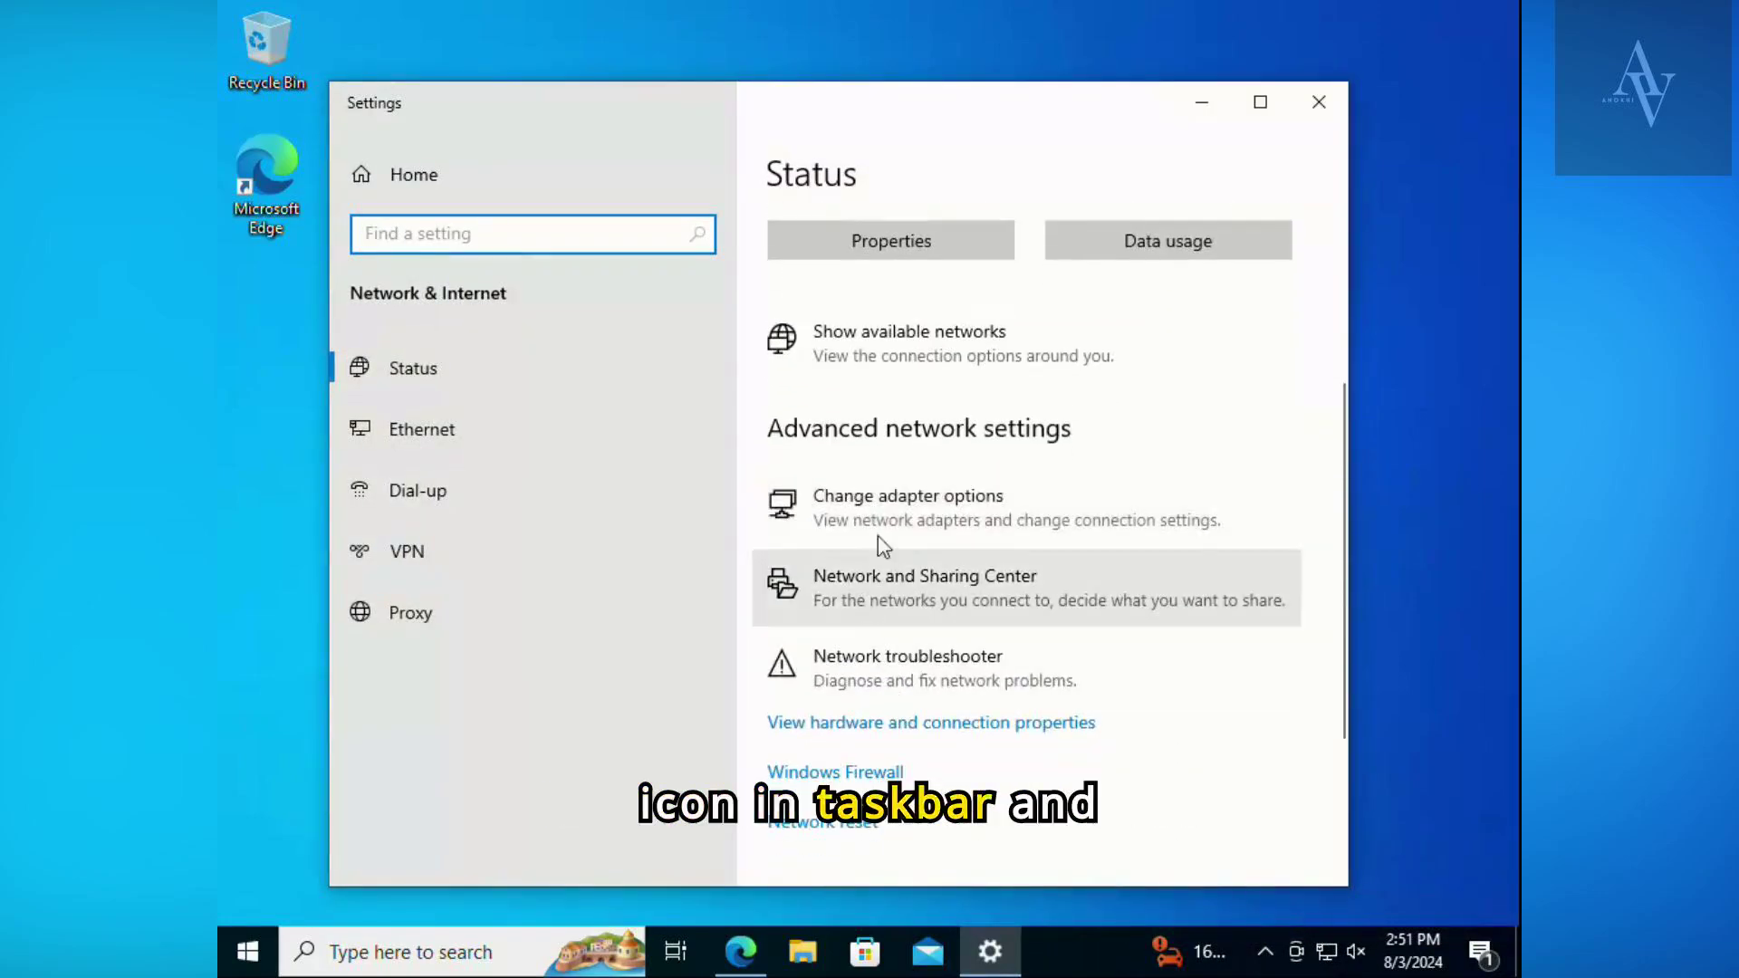
left_click(1048, 520)
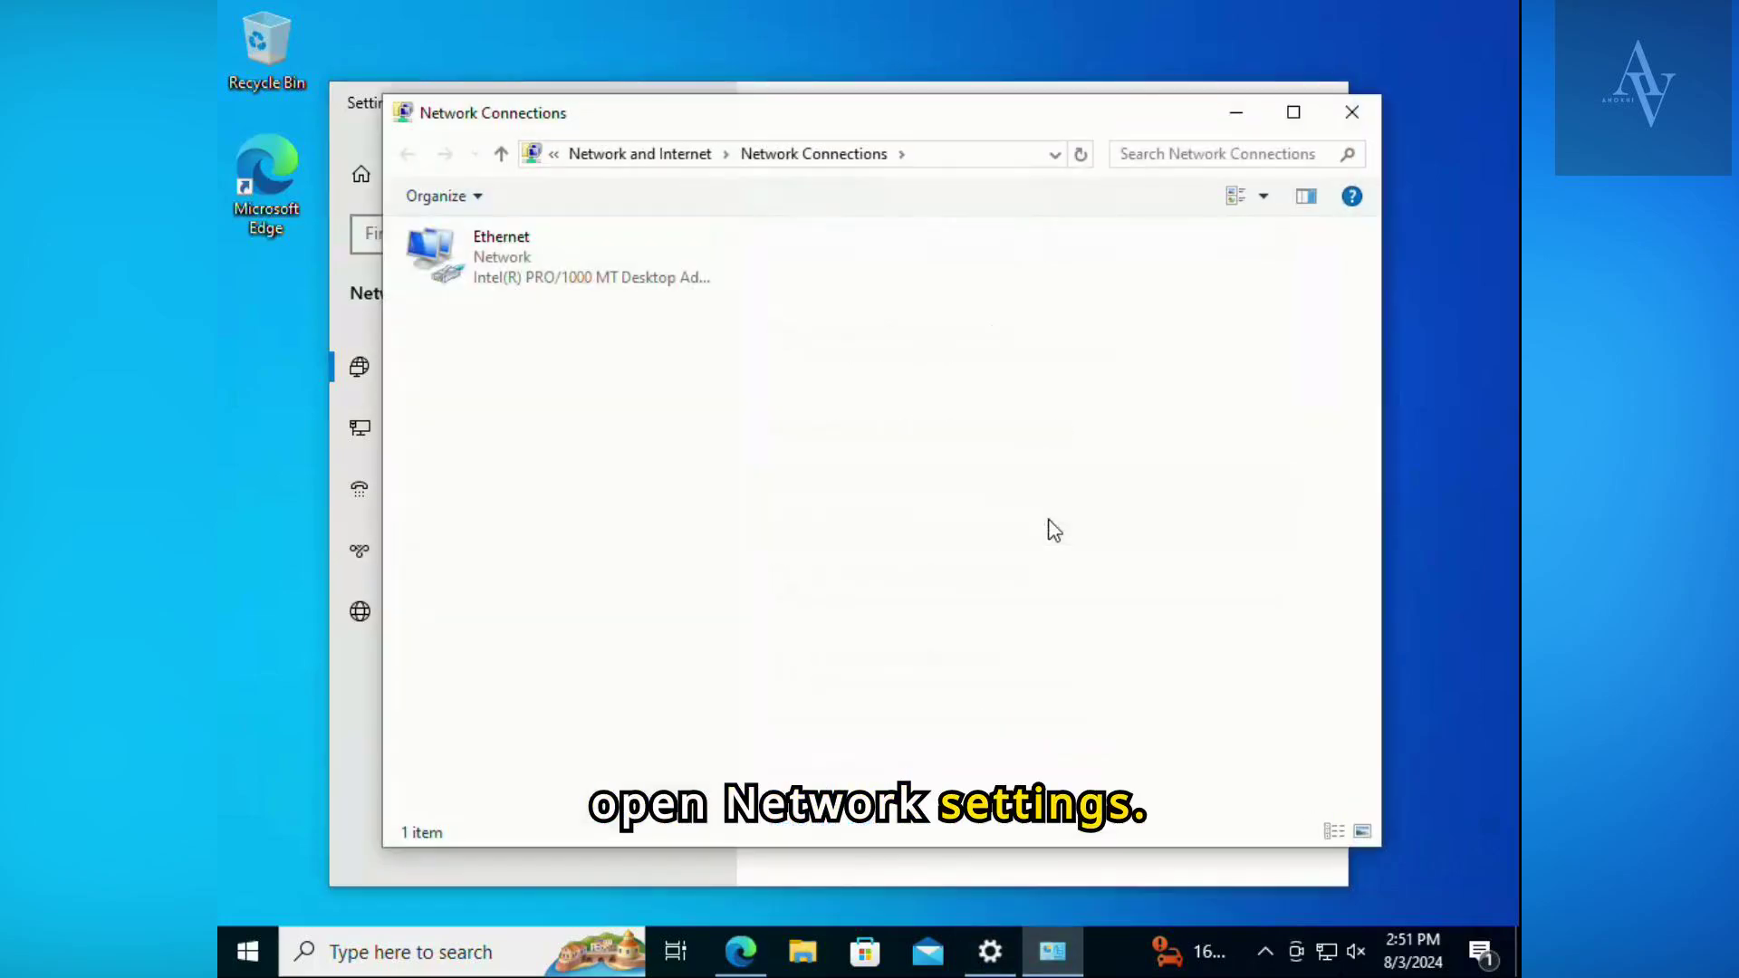
right_click(505, 264)
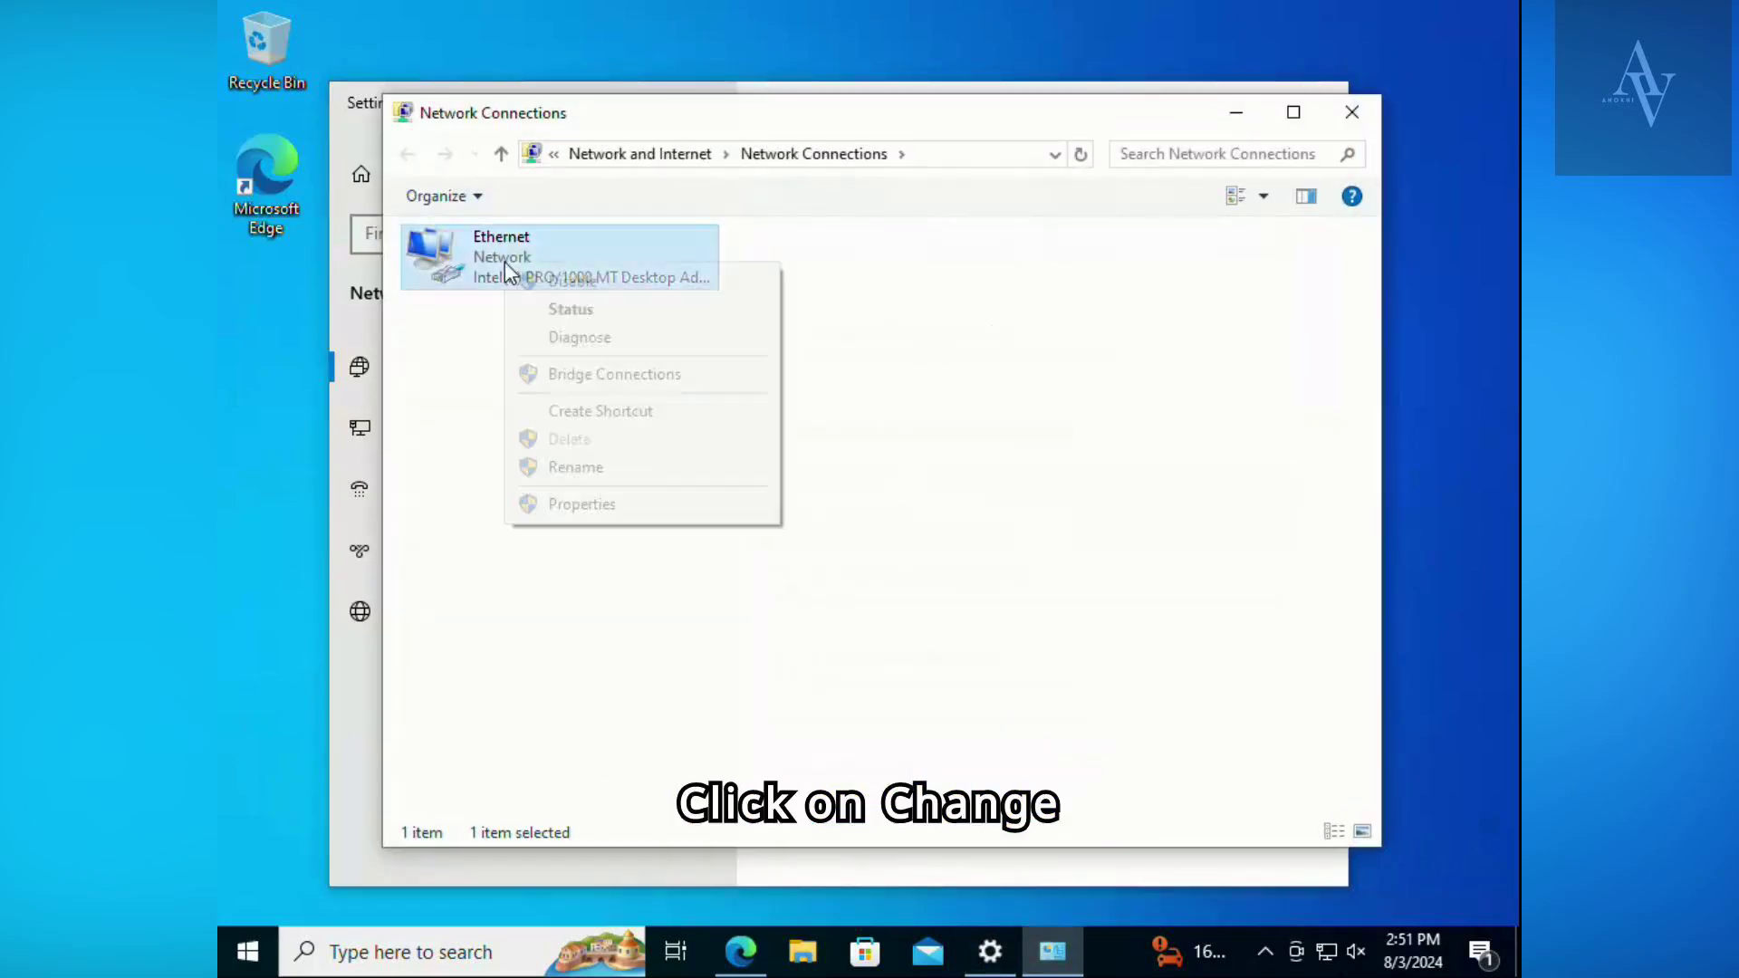
left_click(622, 504)
double_click(635, 491)
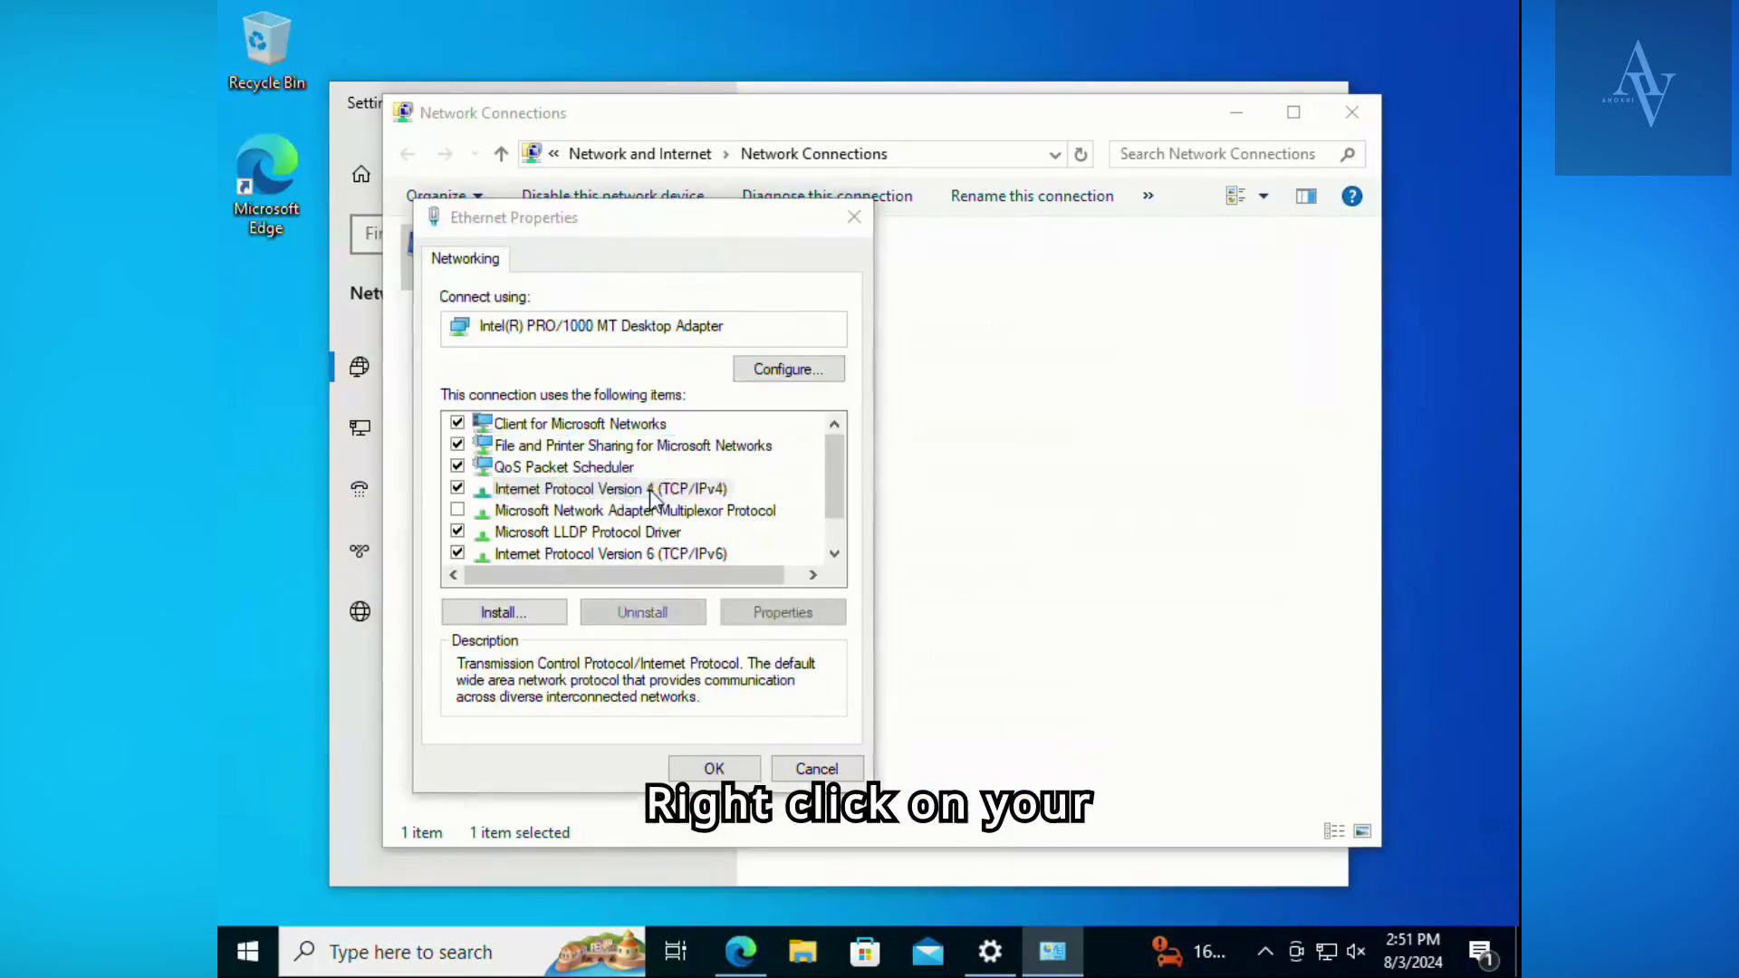
- Switch the IPv4 settings to manually specified DNS servers and set the preferred DNS server to 208.67.222.222
left_click(559, 671)
type("208 . 67 .  .")
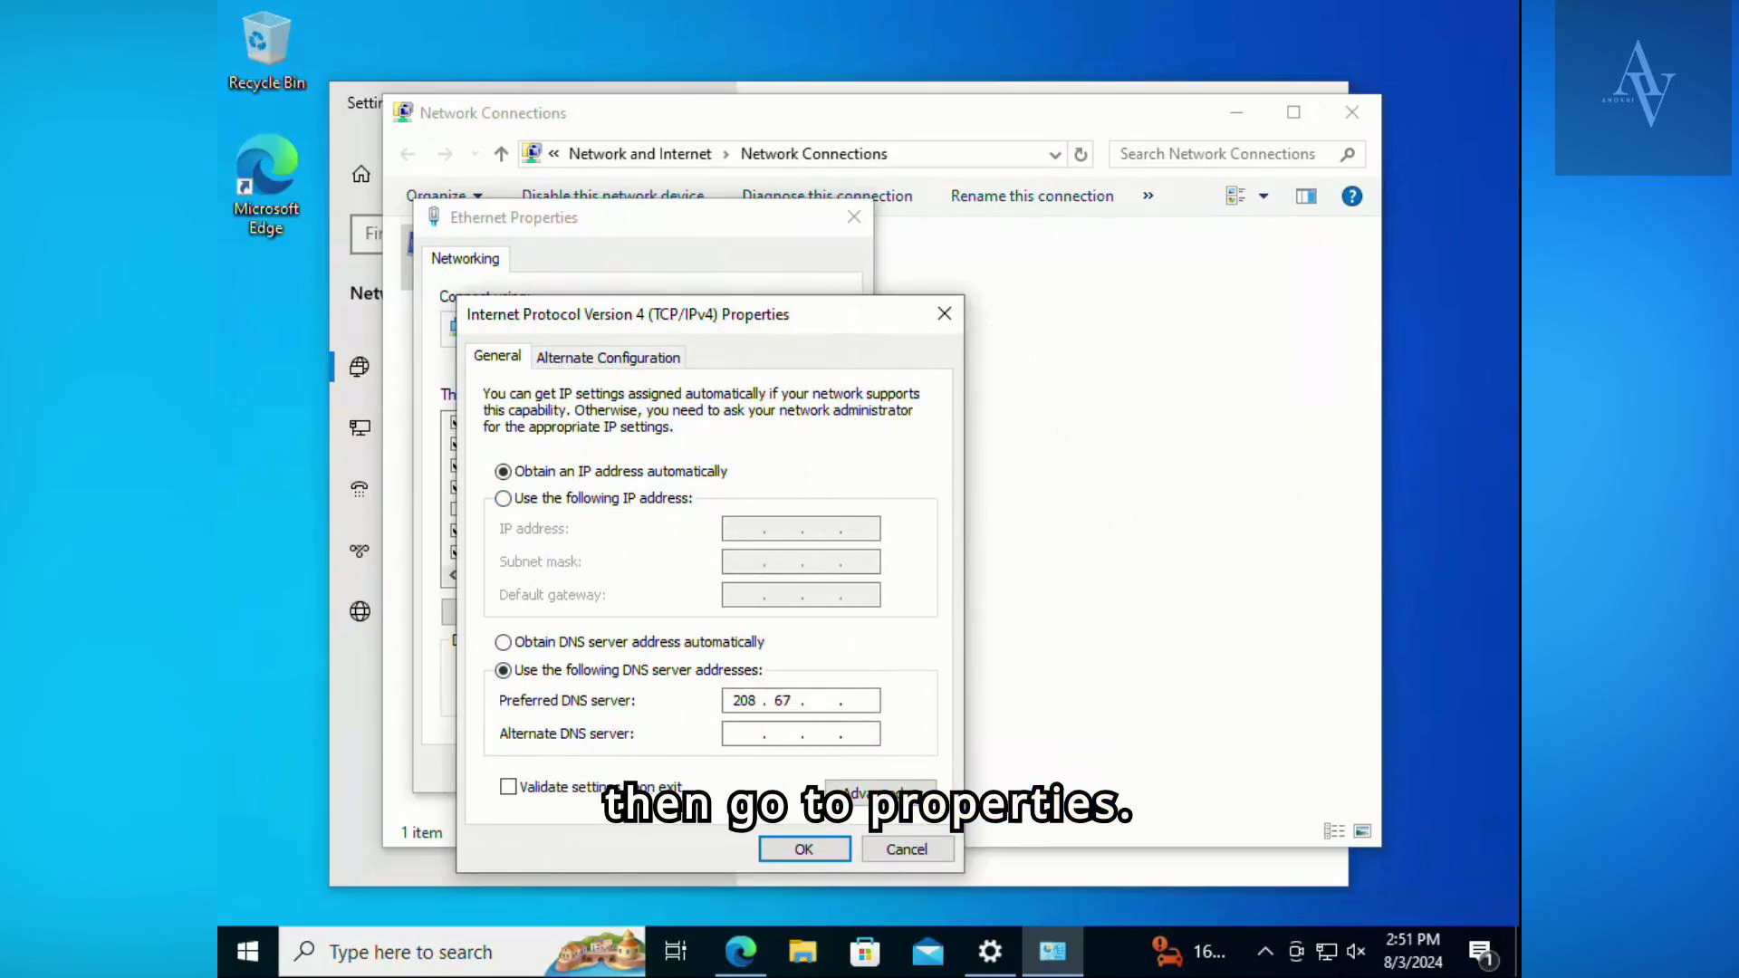
key("Tab")
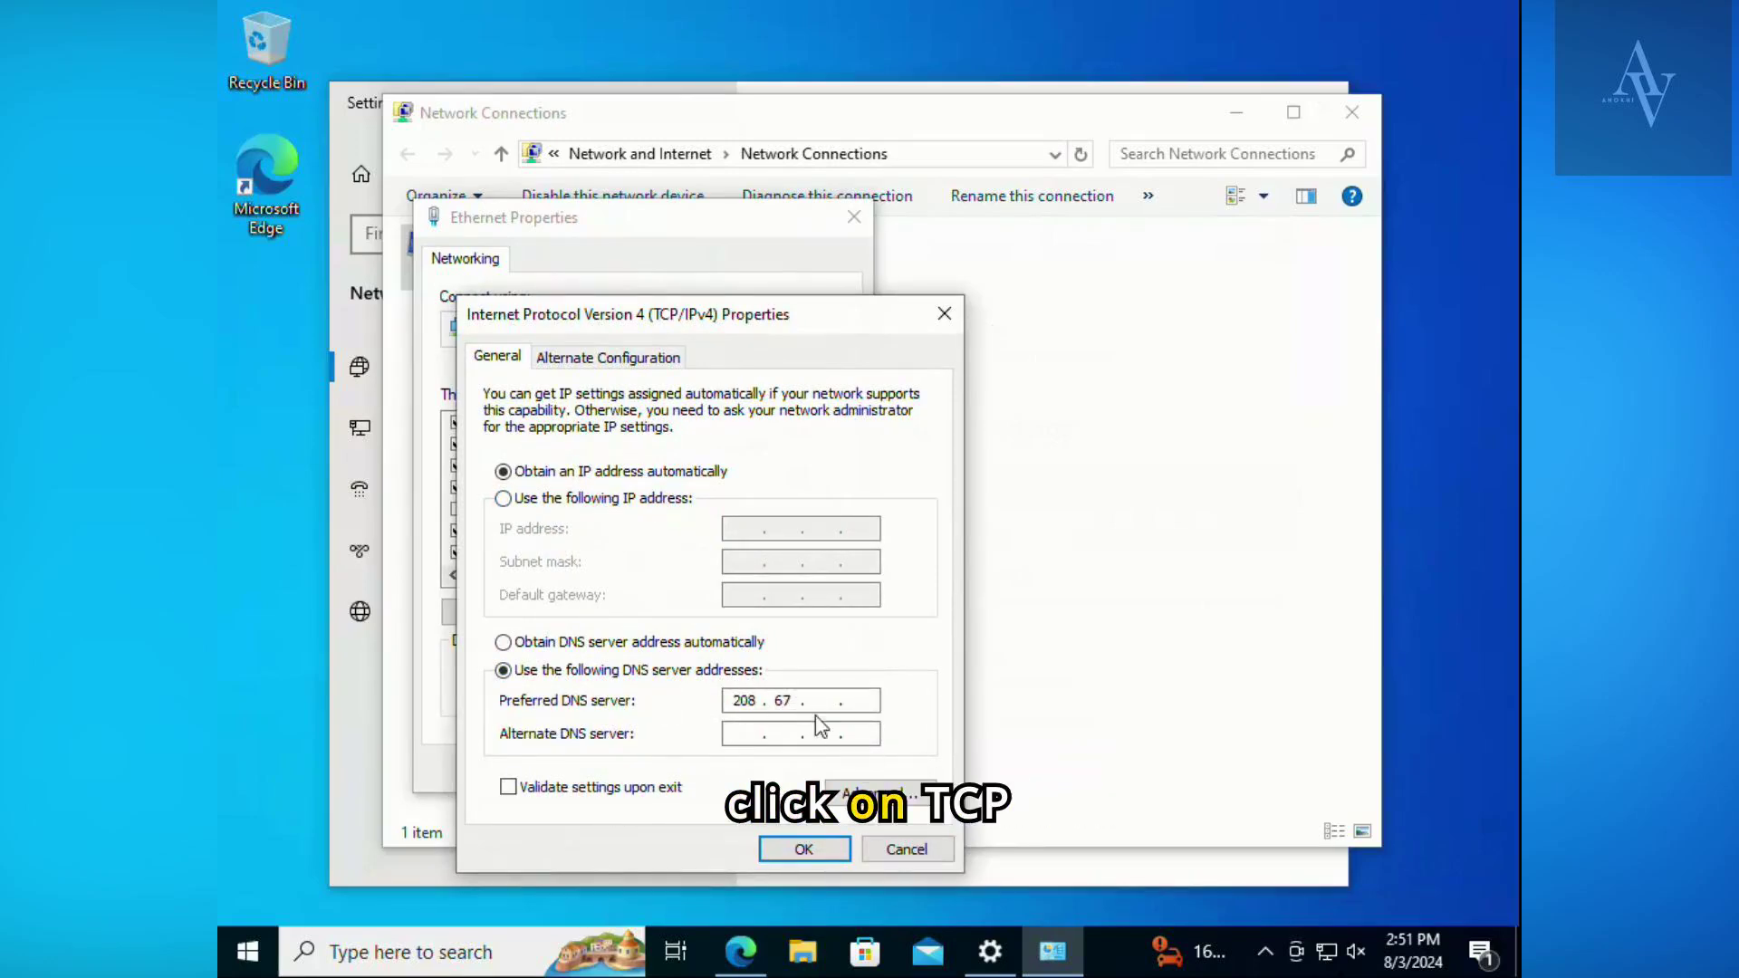
type("222")
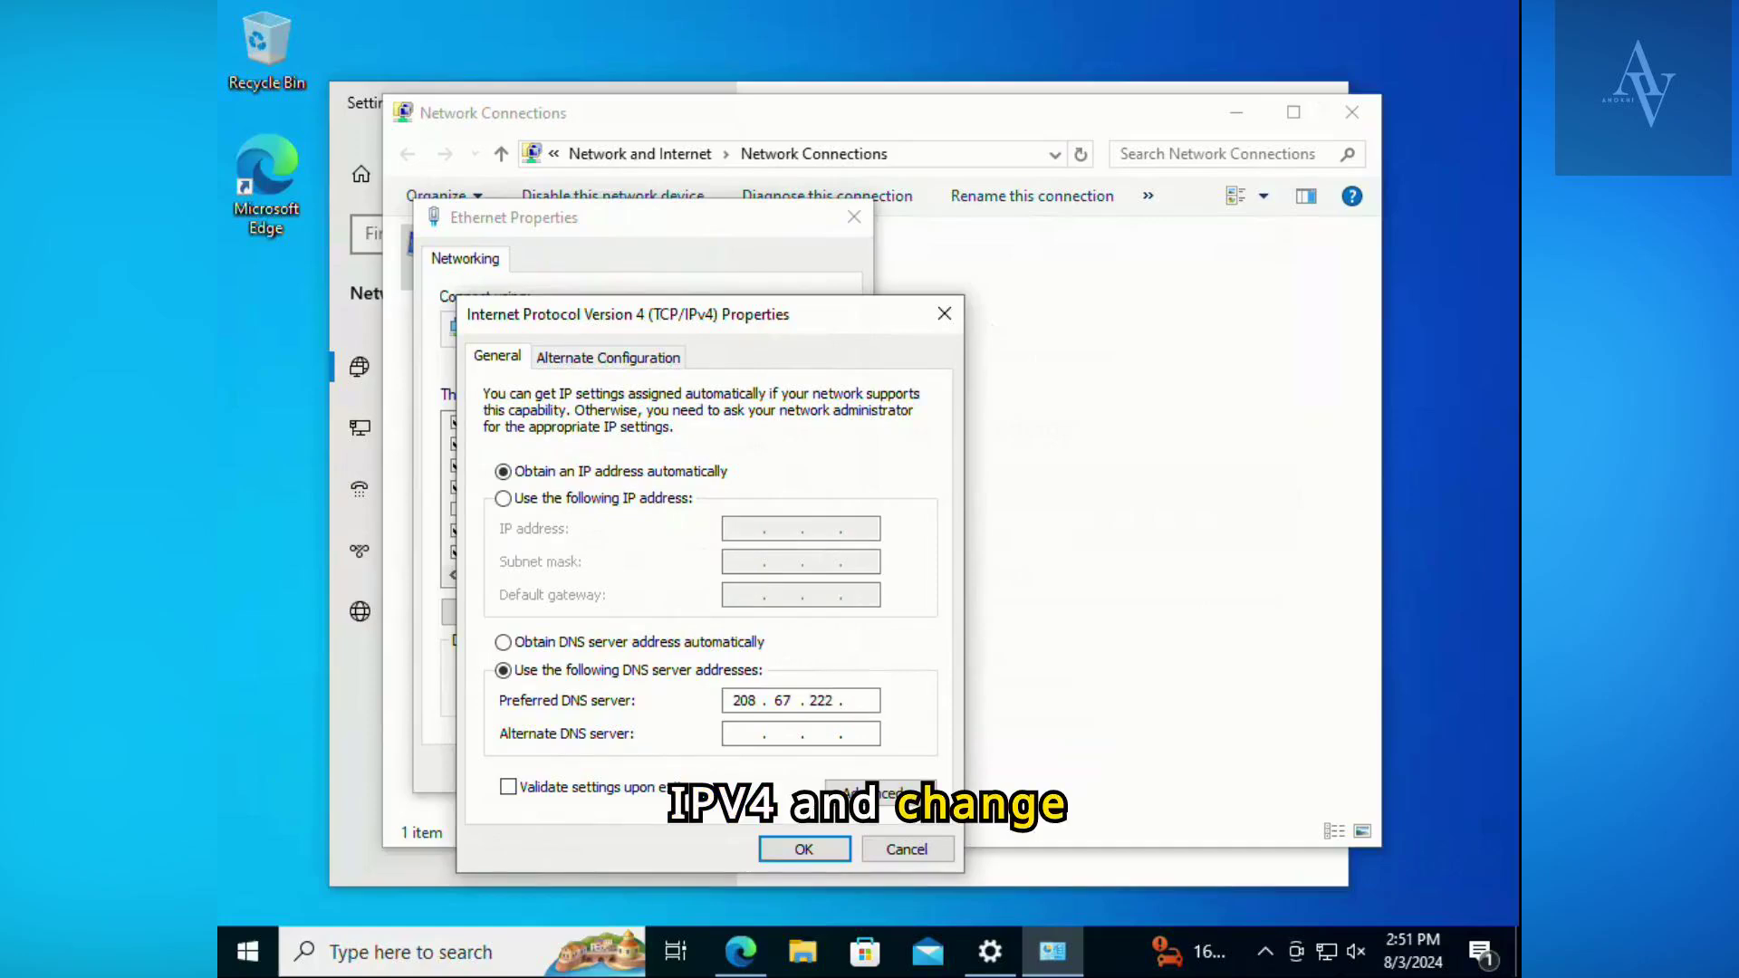
key("Tab")
- Set the alternate DNS server to 208.67.220.220 and confirm the IPv4 properties
type("20")
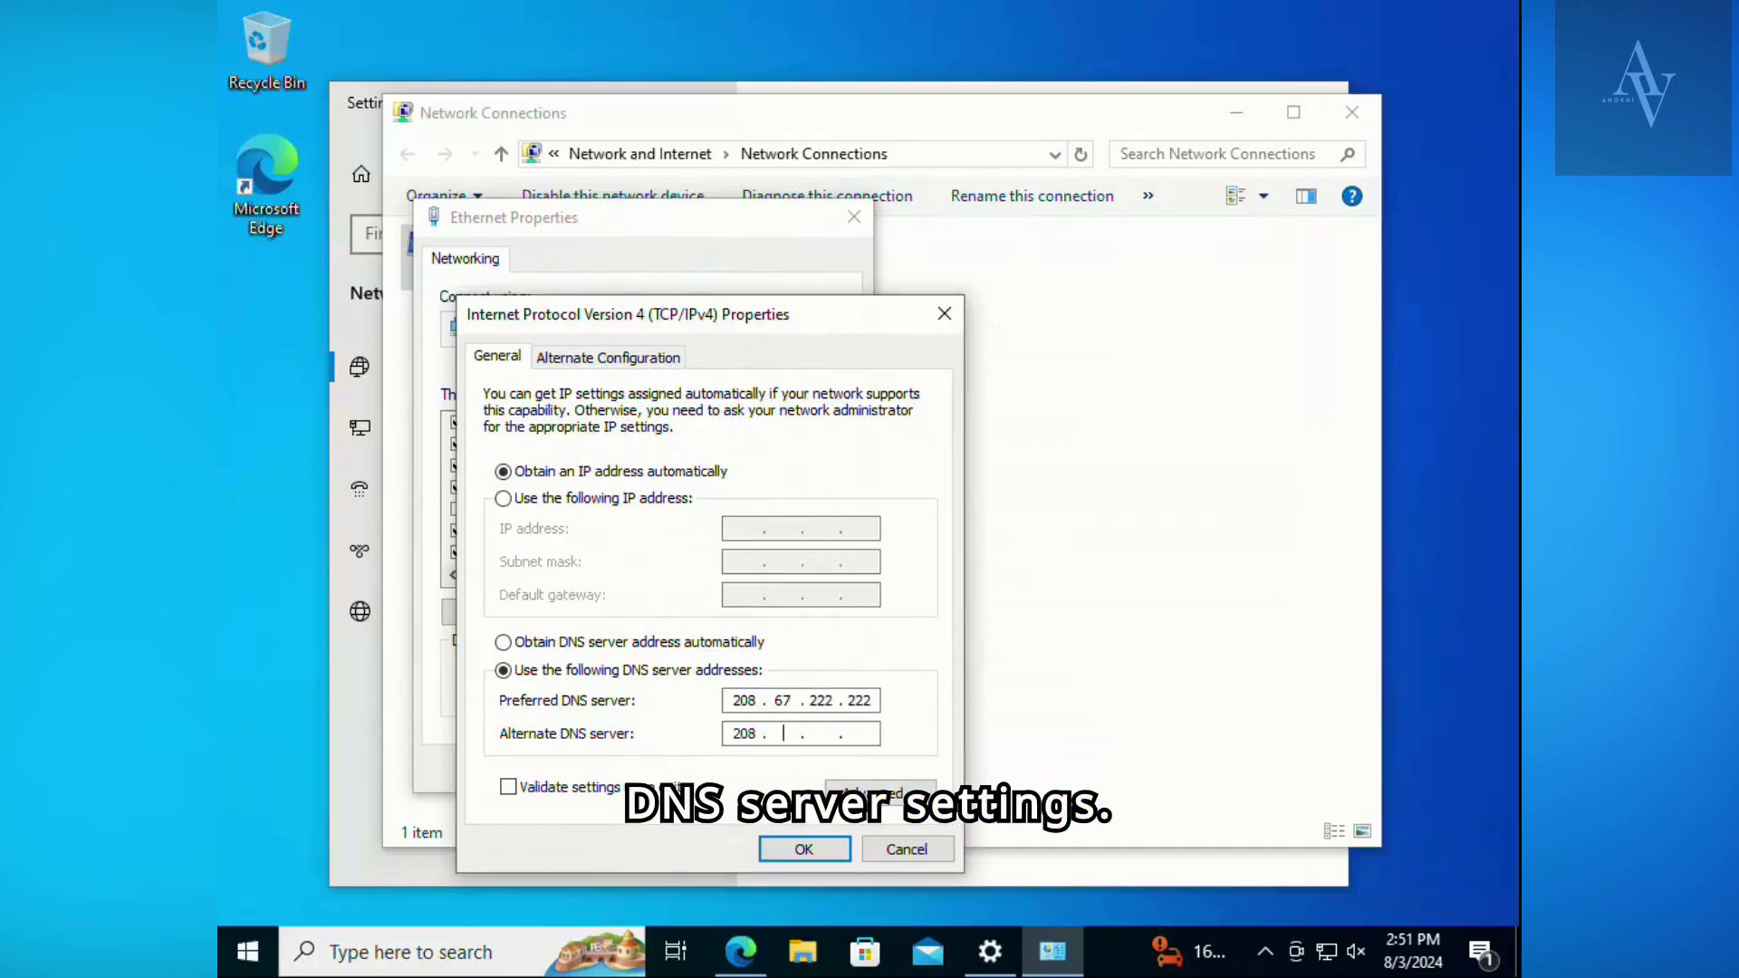
type("8")
key("Tab")
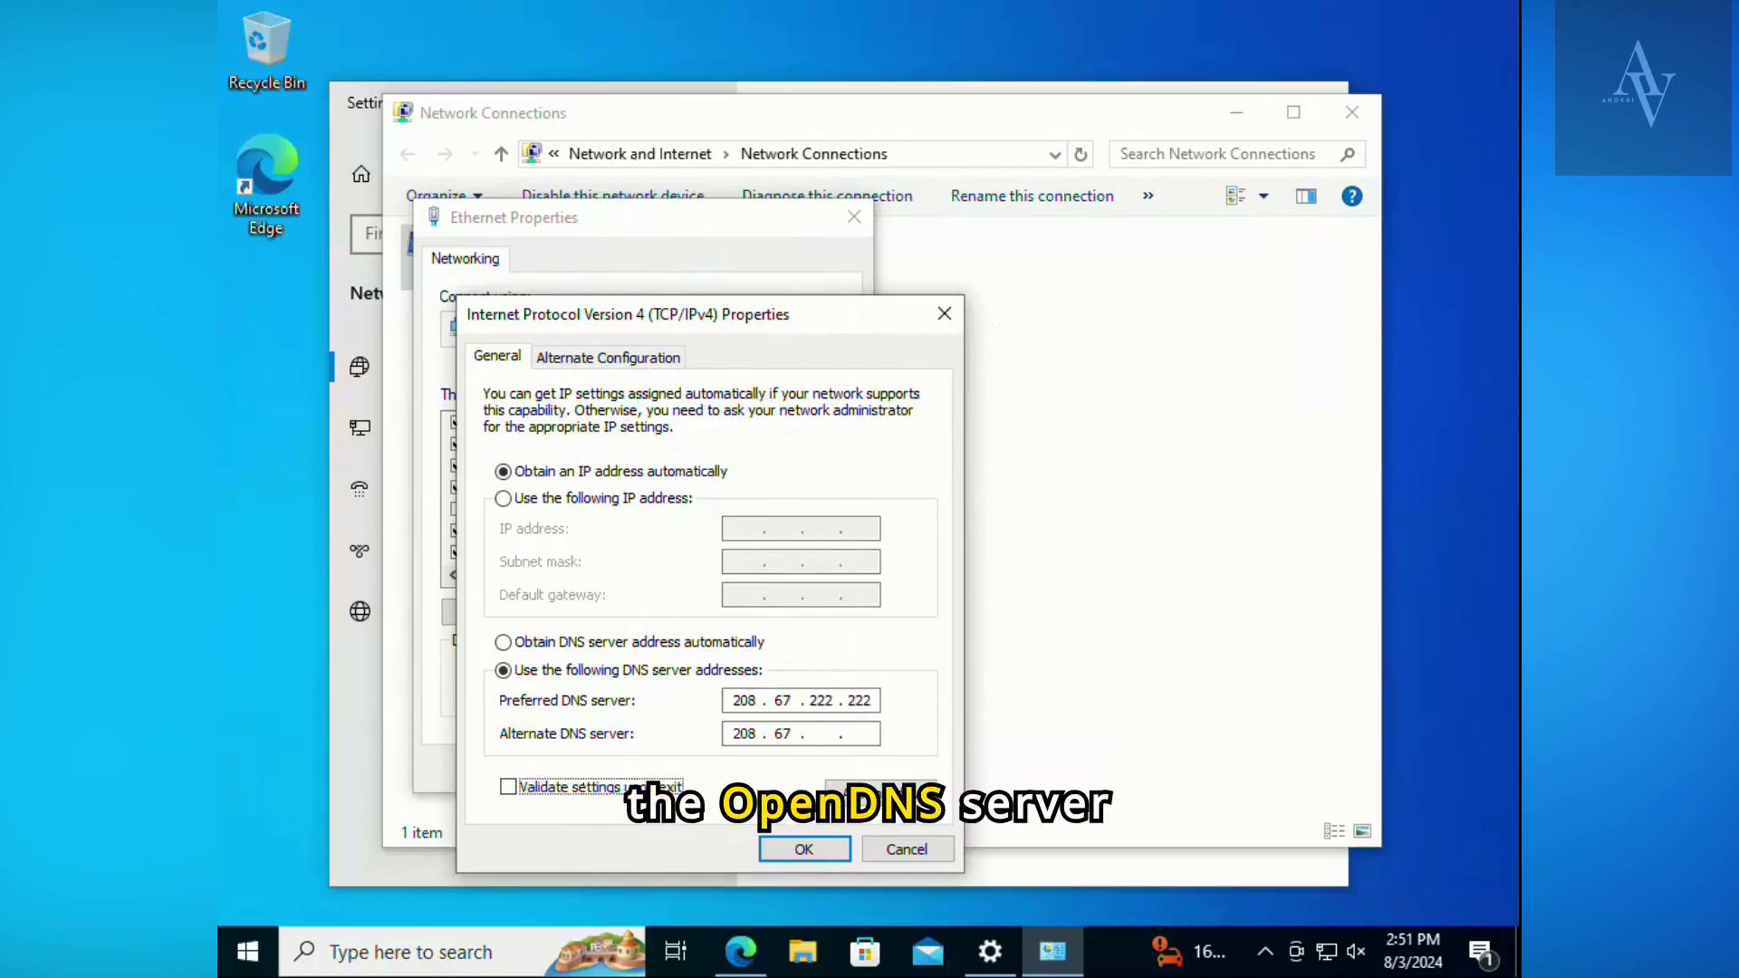
left_click(829, 732)
type("20 . ")
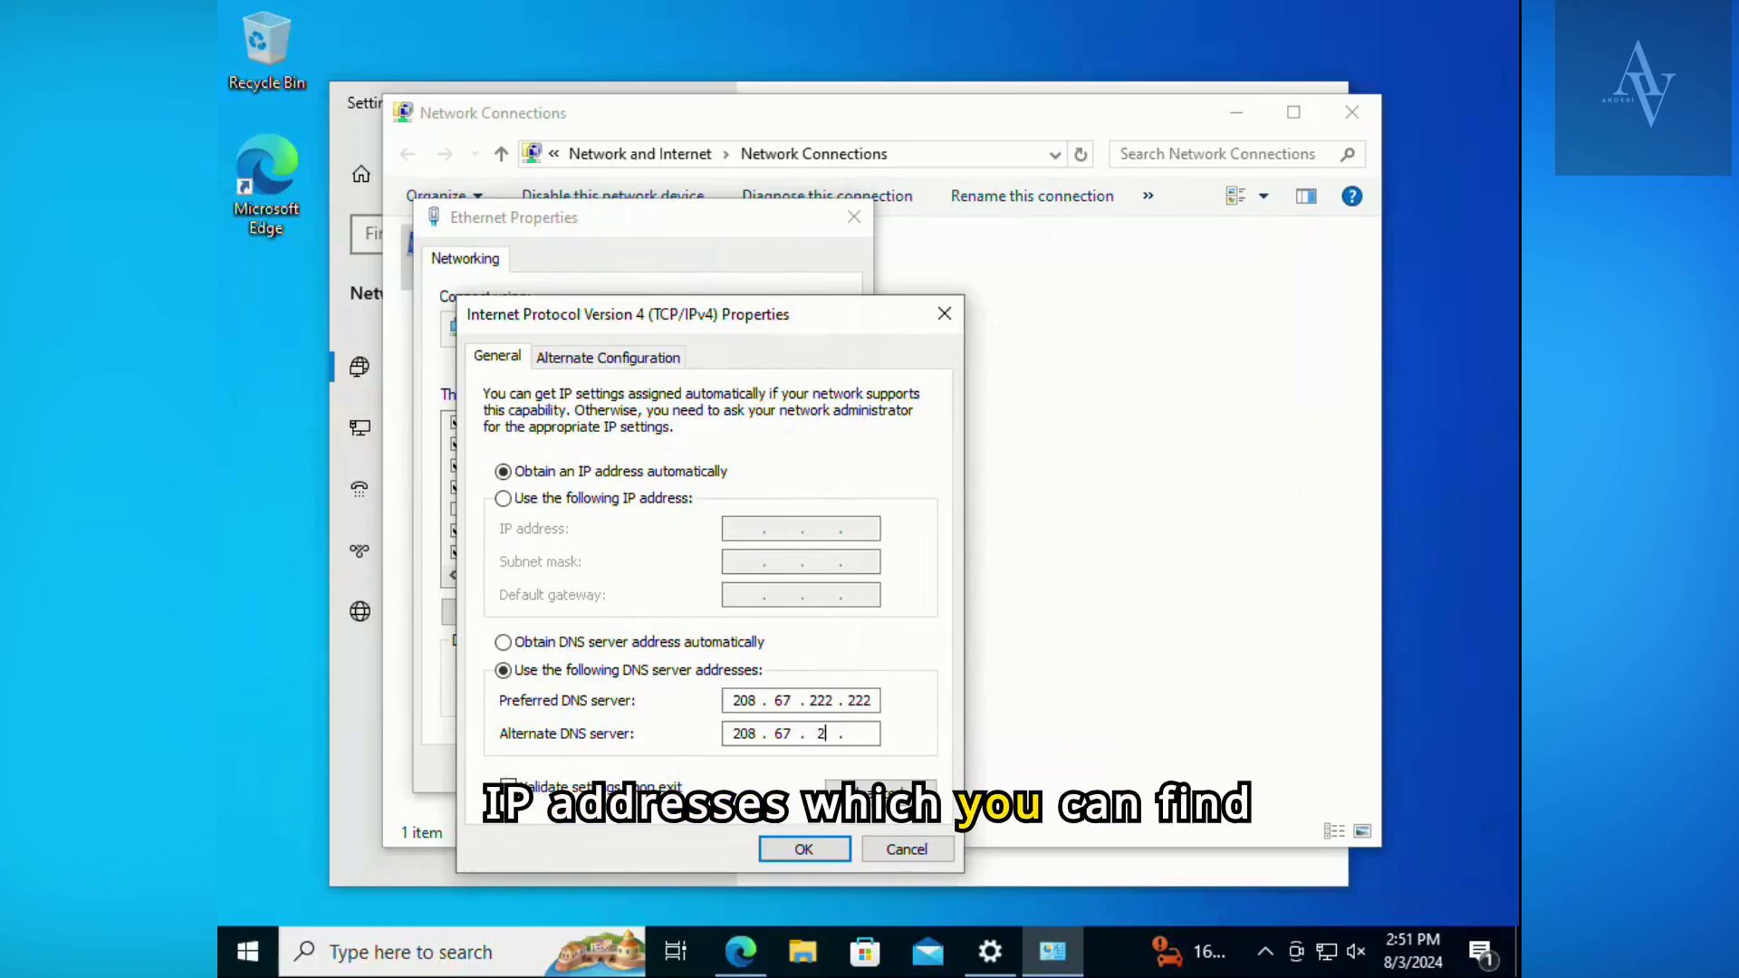
type("220")
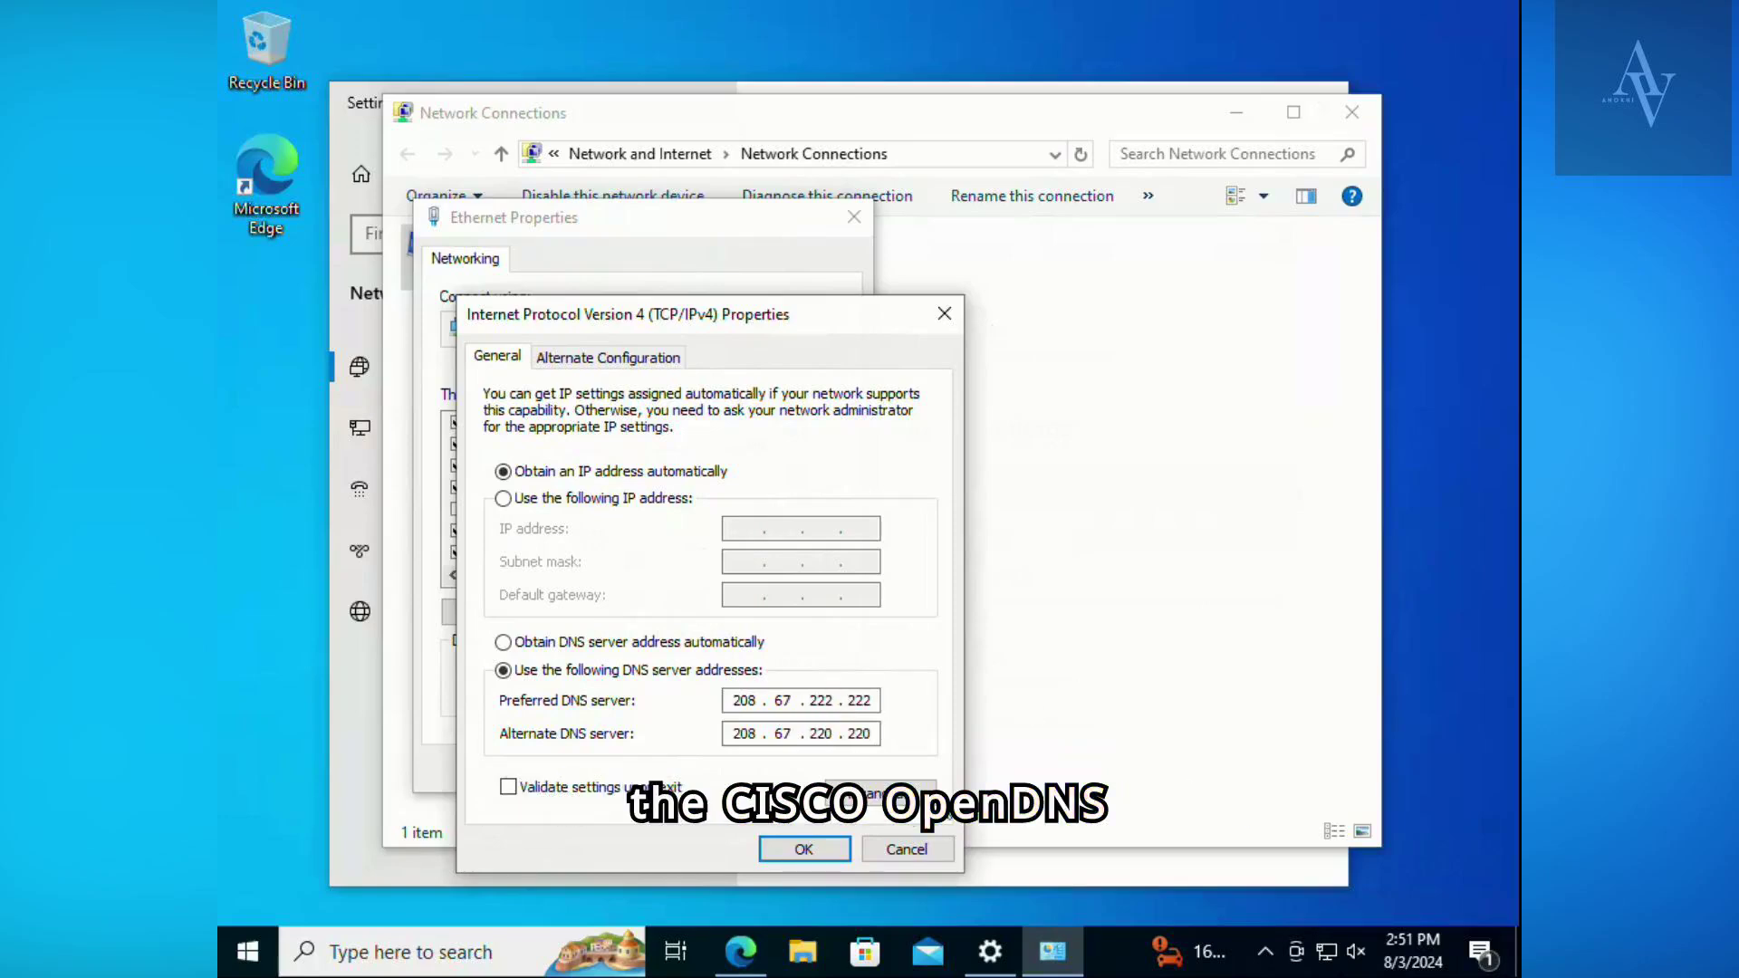
left_click(805, 848)
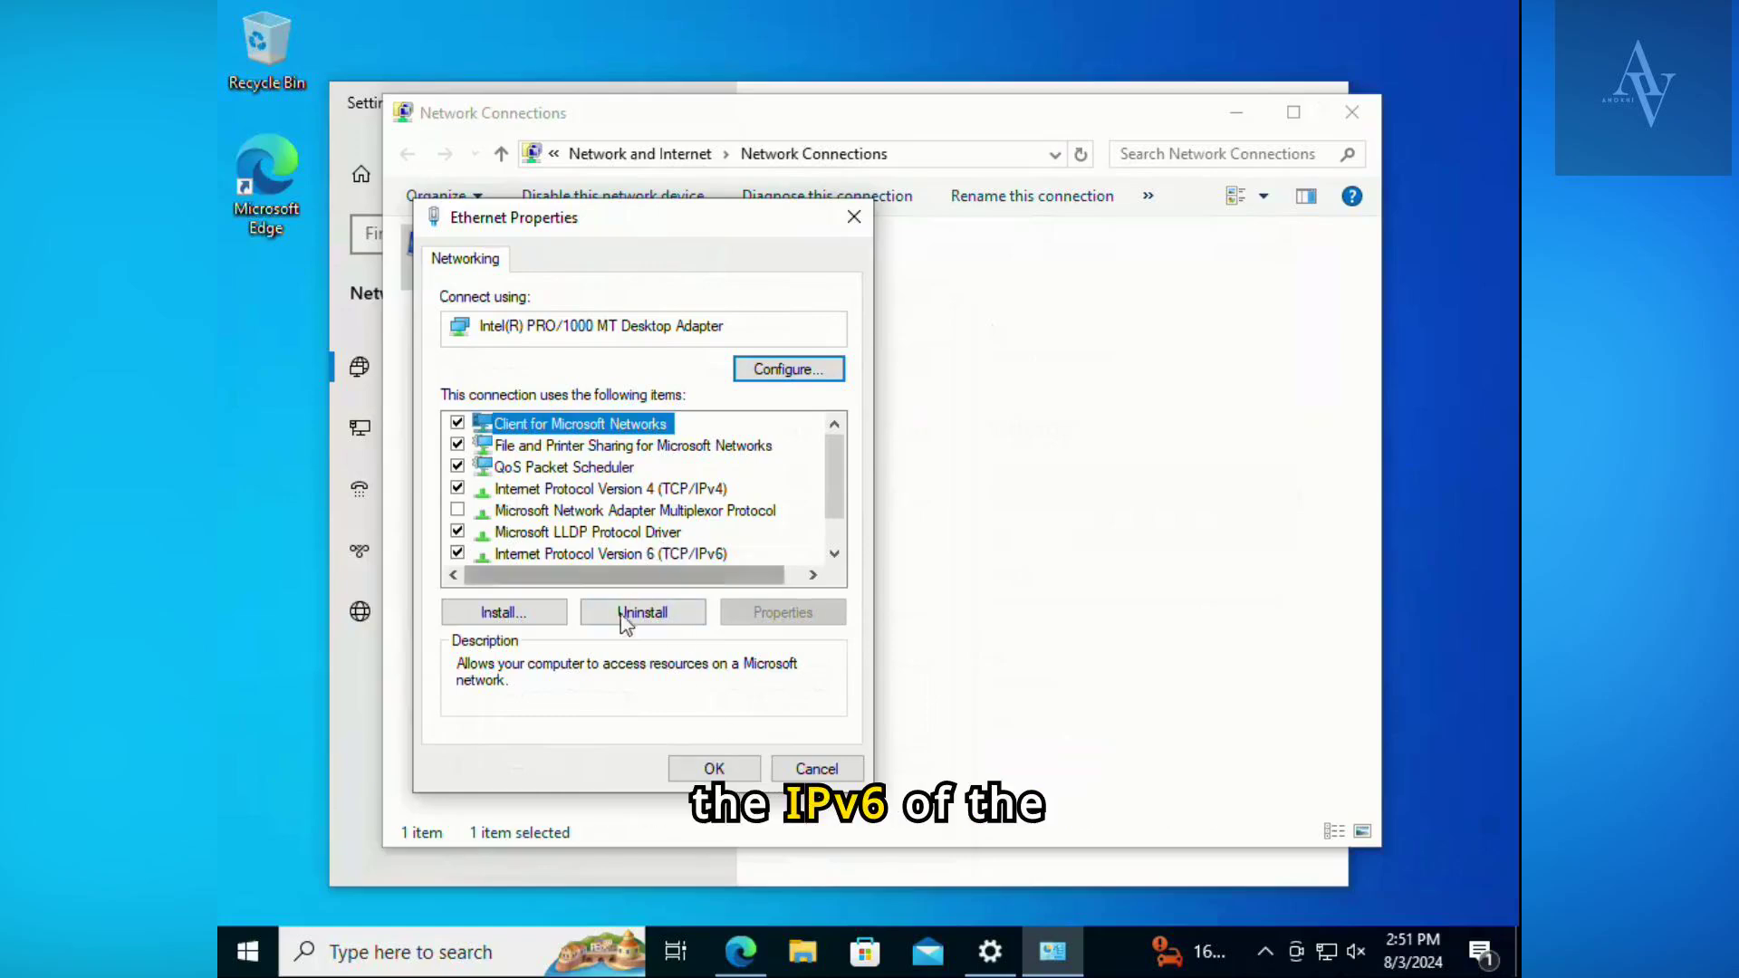
- Confirm the Ethernet adapter's properties and close the Network Connections and Settings windows
left_click(712, 768)
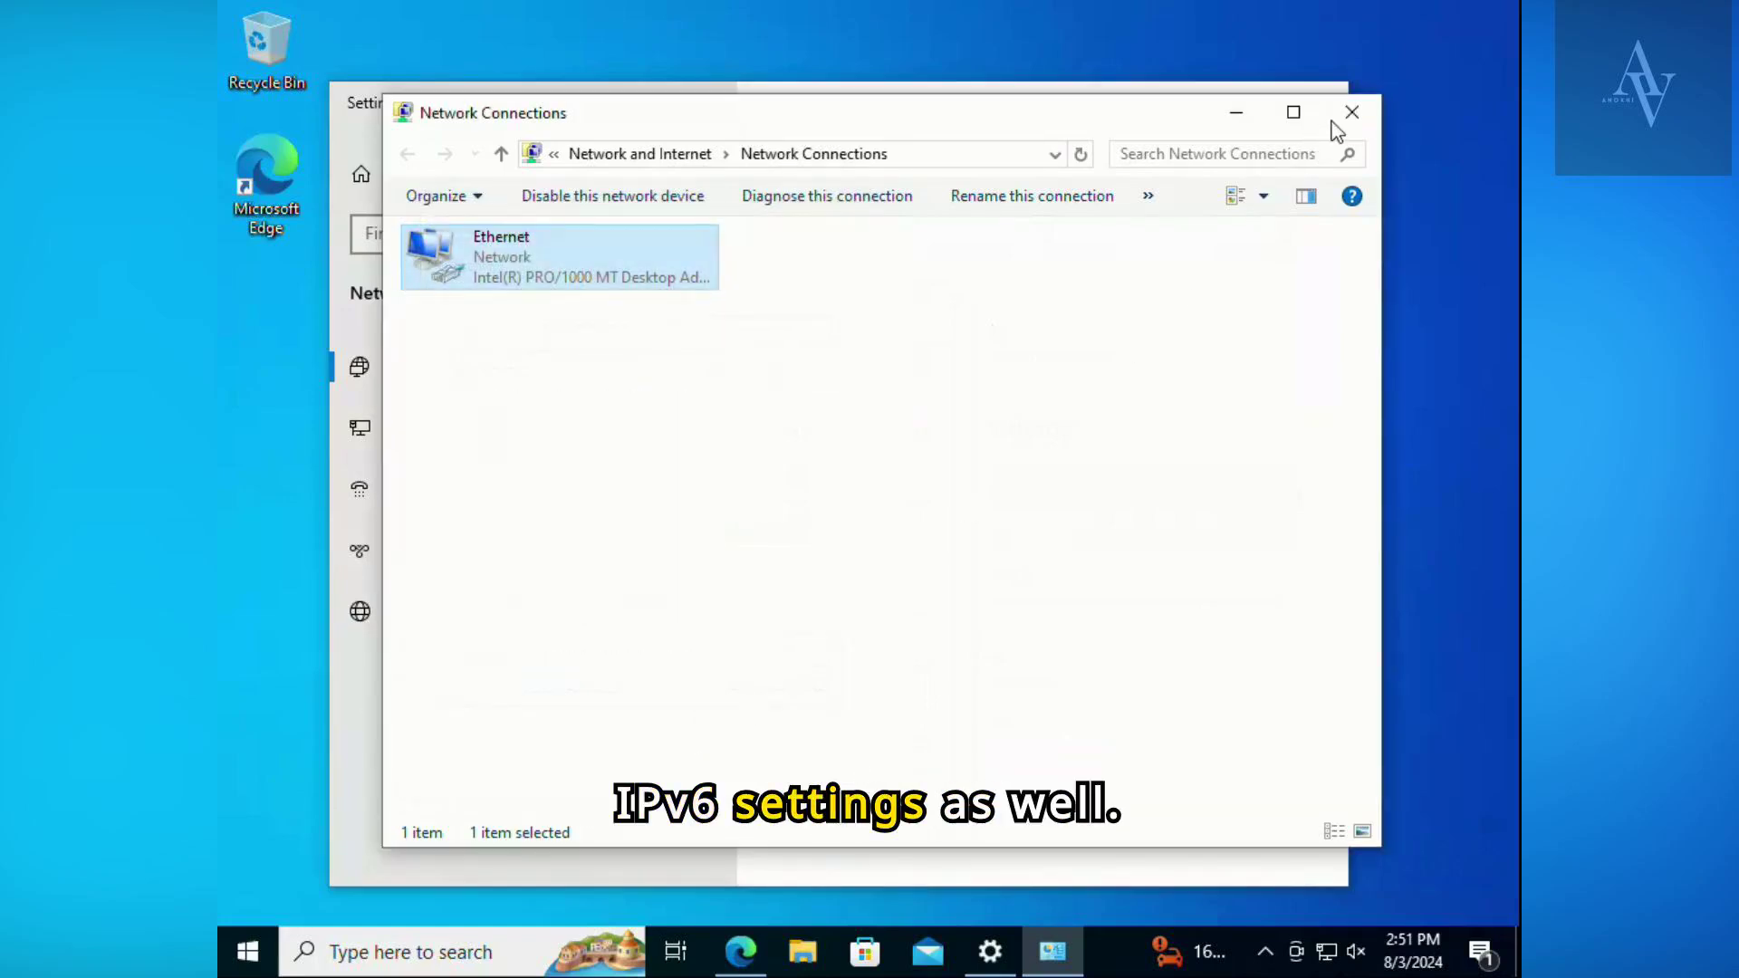
left_click(1339, 121)
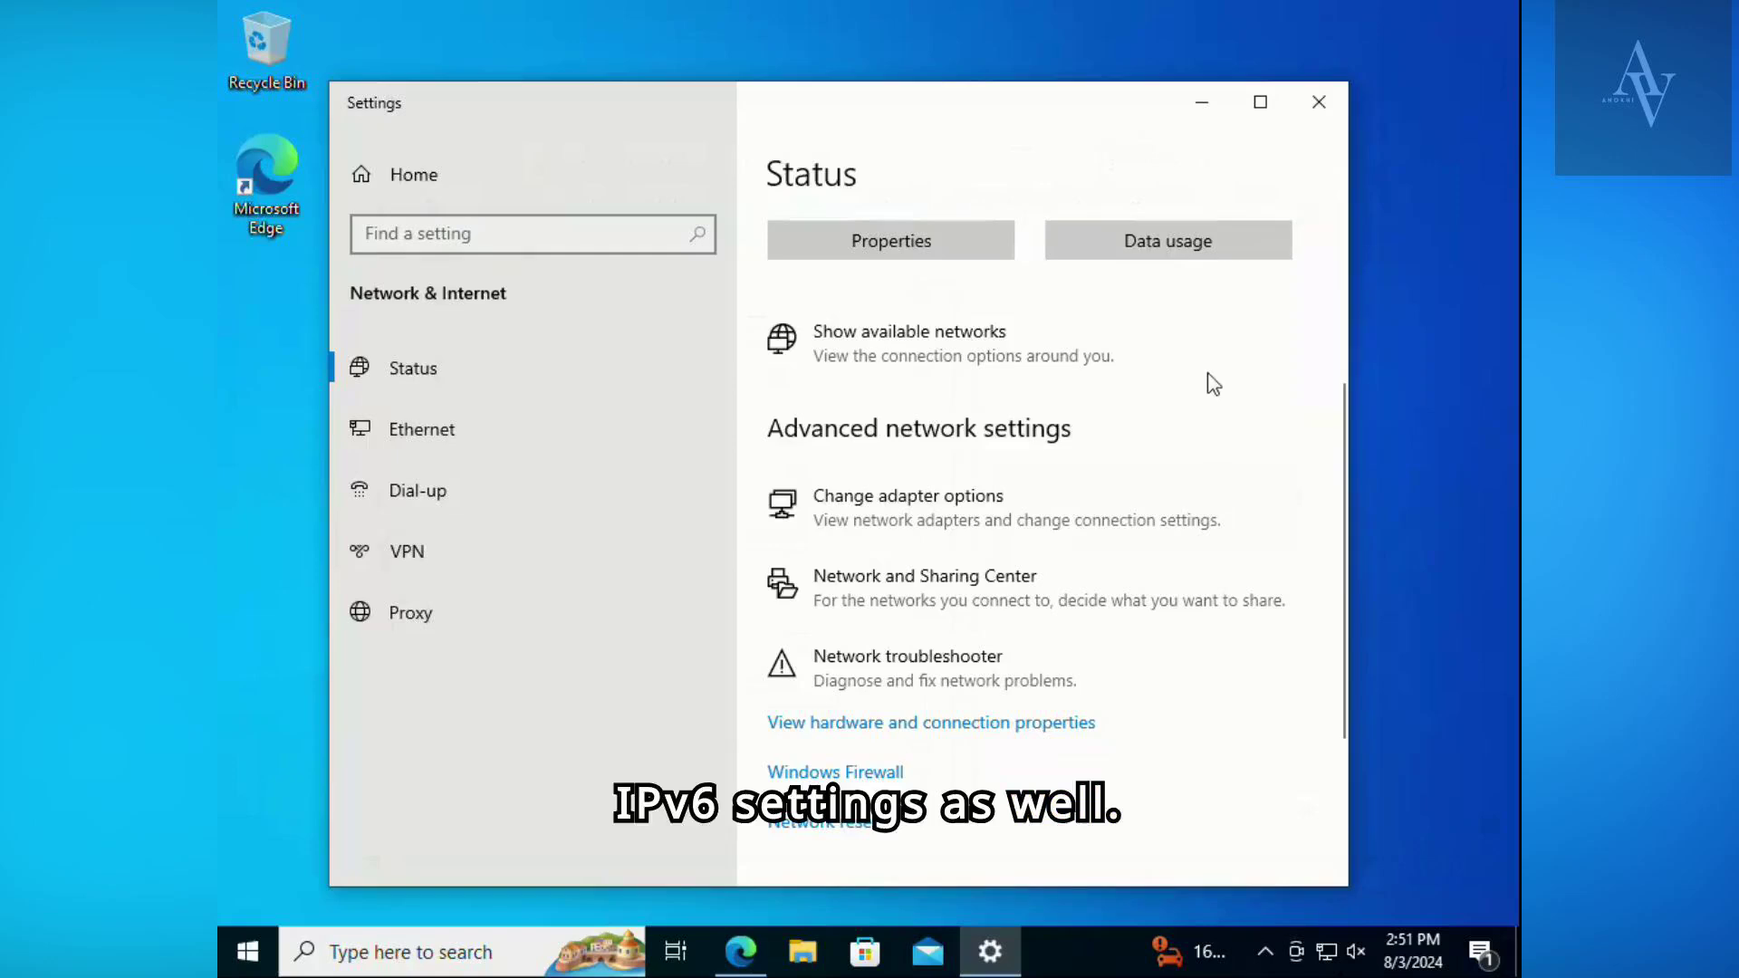
left_click(1330, 107)
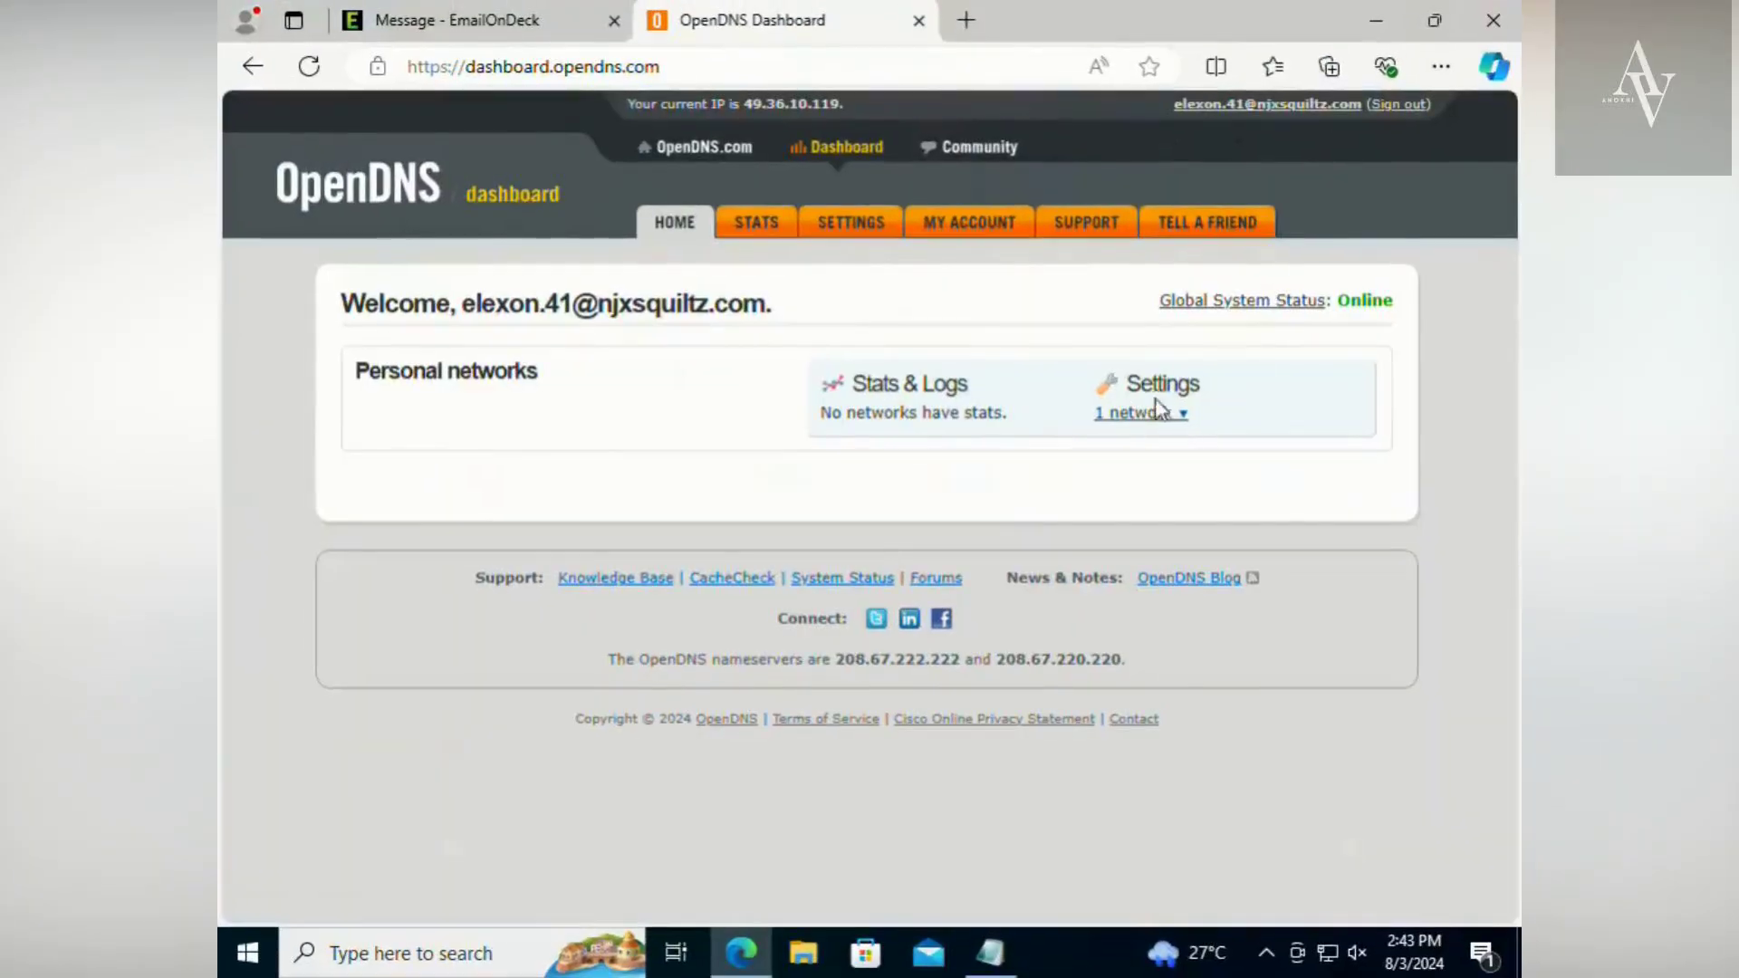
- Open the settings of the Home network from the network list in the OpenDNS dashboard
left_click_drag(1133, 383, 1258, 397)
left_click(1170, 419)
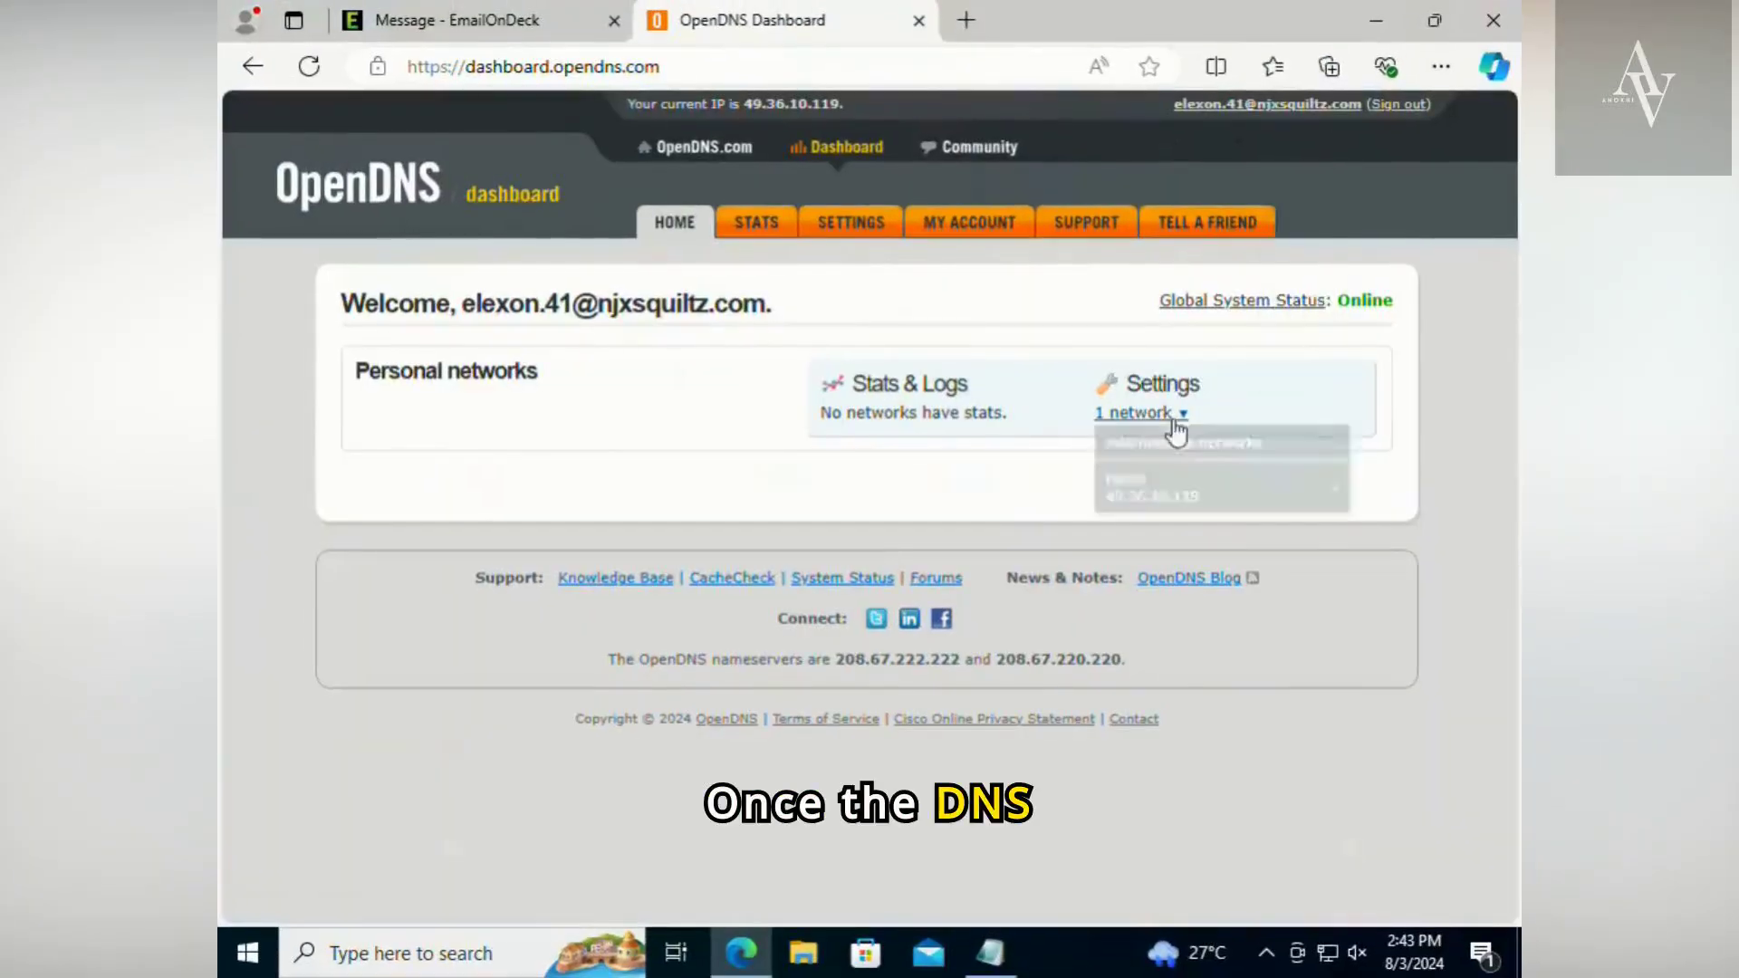
left_click(844, 231)
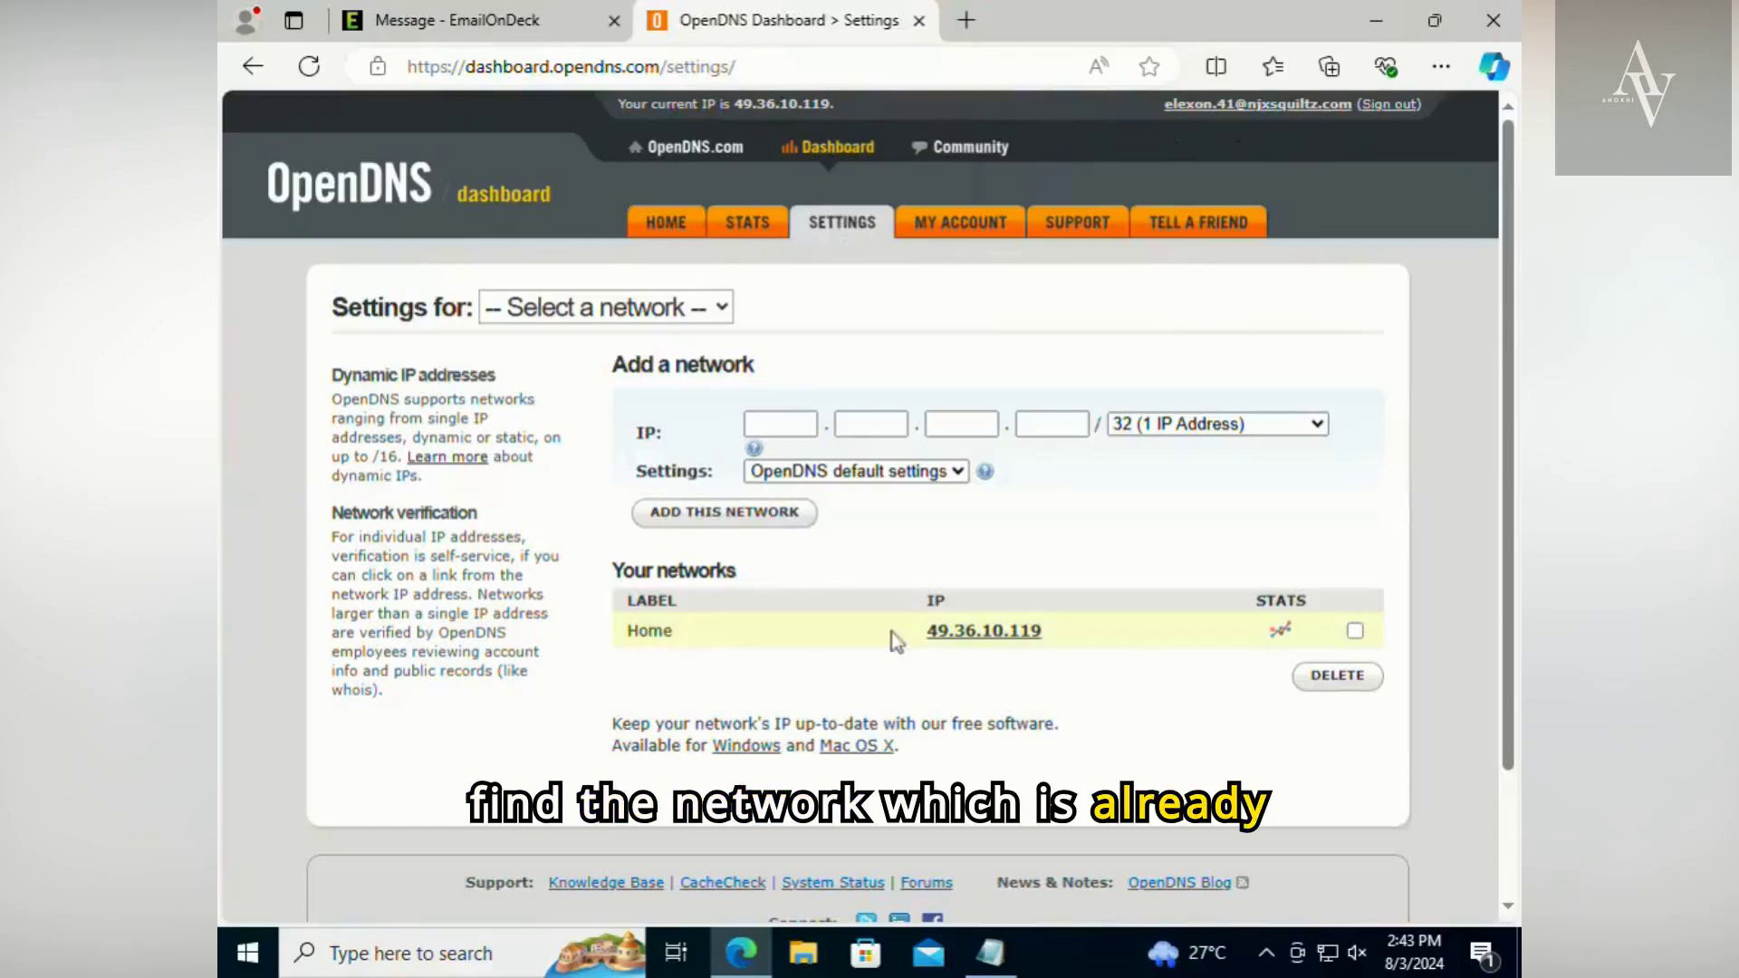
left_click(987, 632)
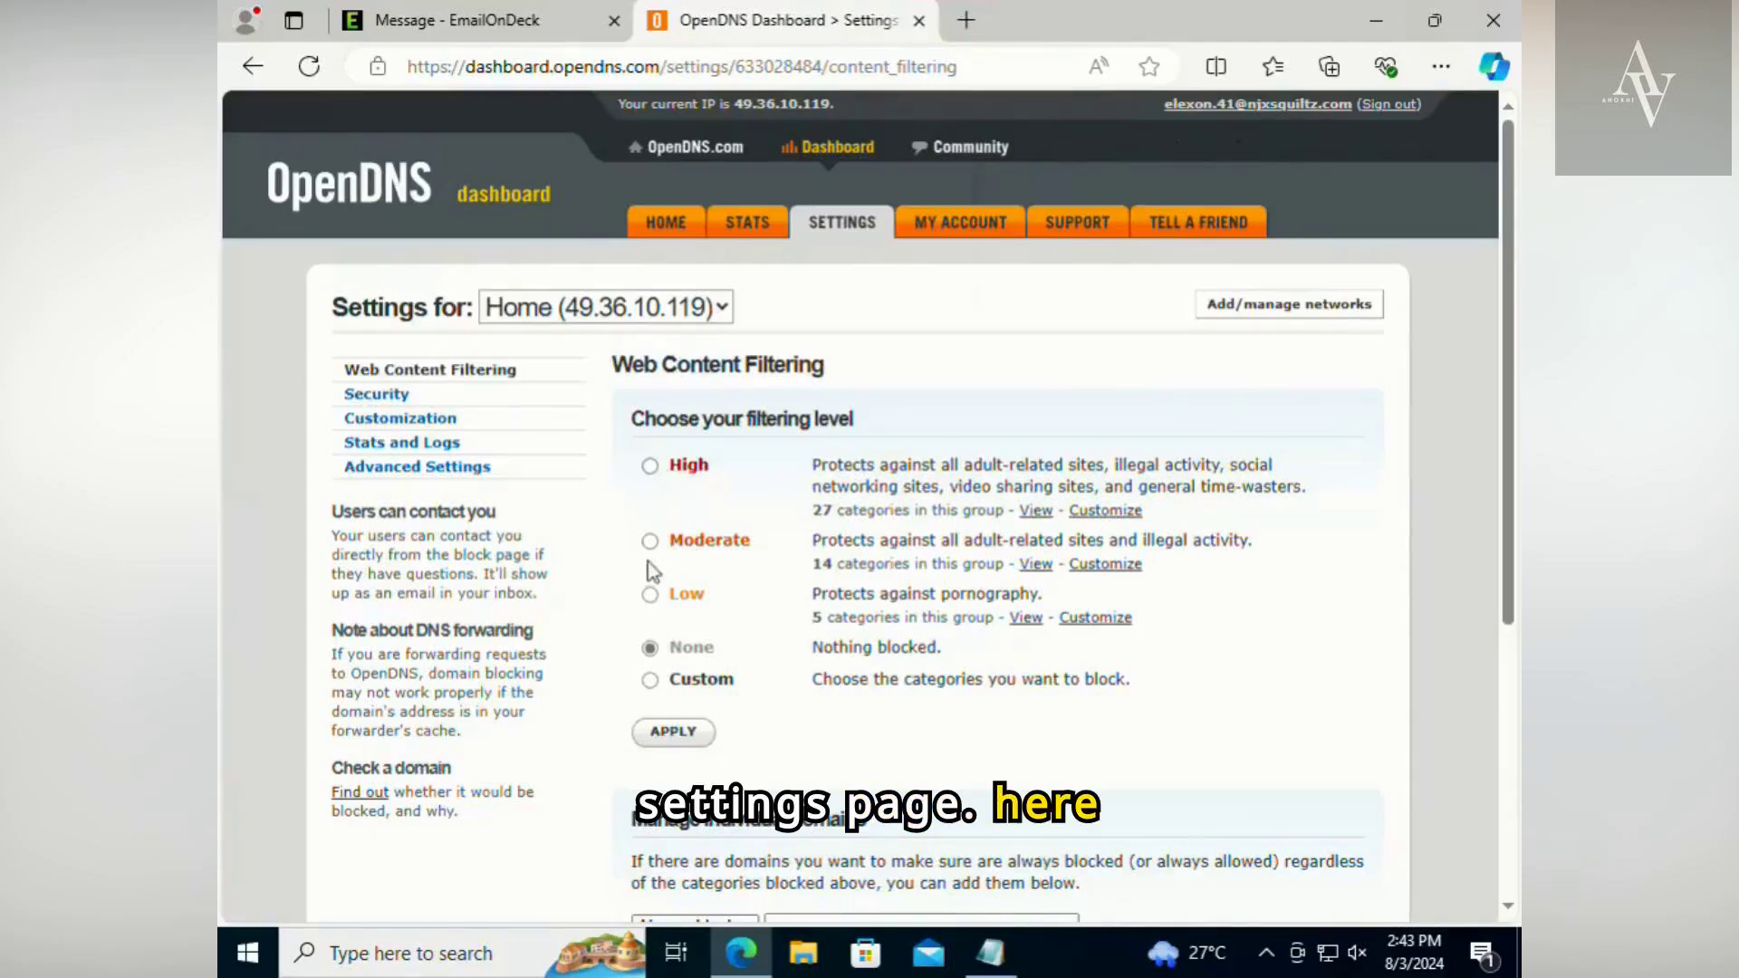
- Choose the Custom web filtering level and mark the Dating, Nudity and Pornography categories for blocking
left_click(650, 680)
scroll(751, 405, "down", 4)
scroll(716, 426, "down", 2)
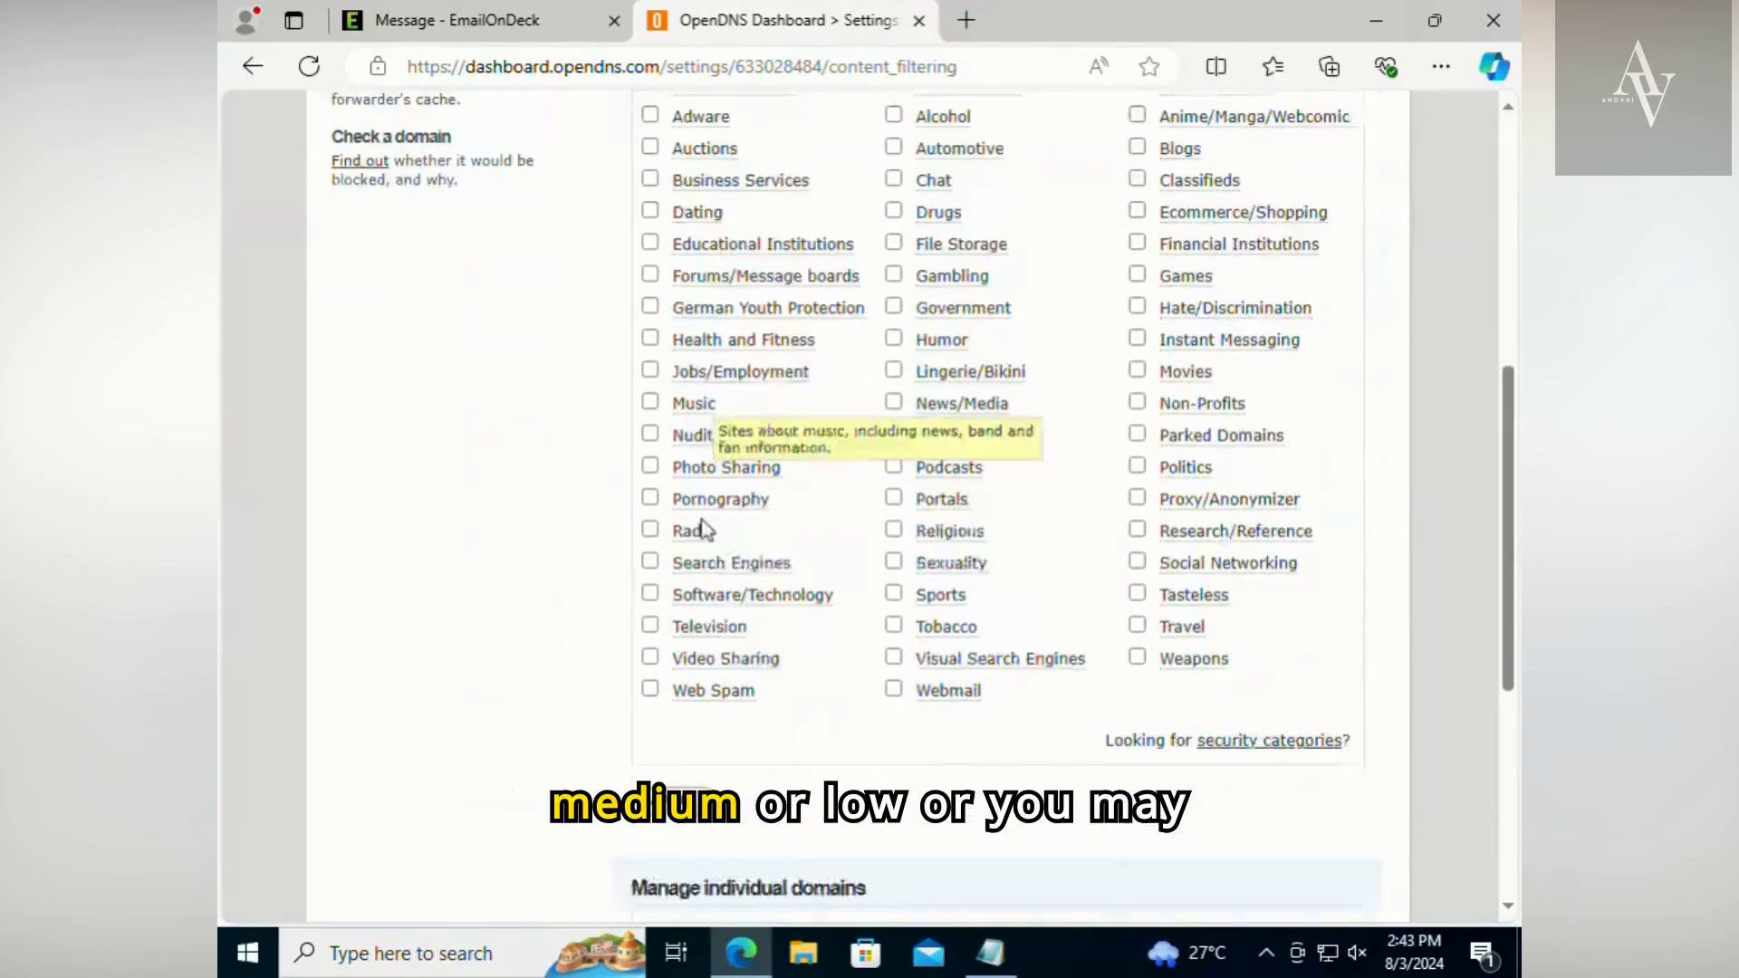
scroll(681, 362, "up", 1)
left_click(681, 337)
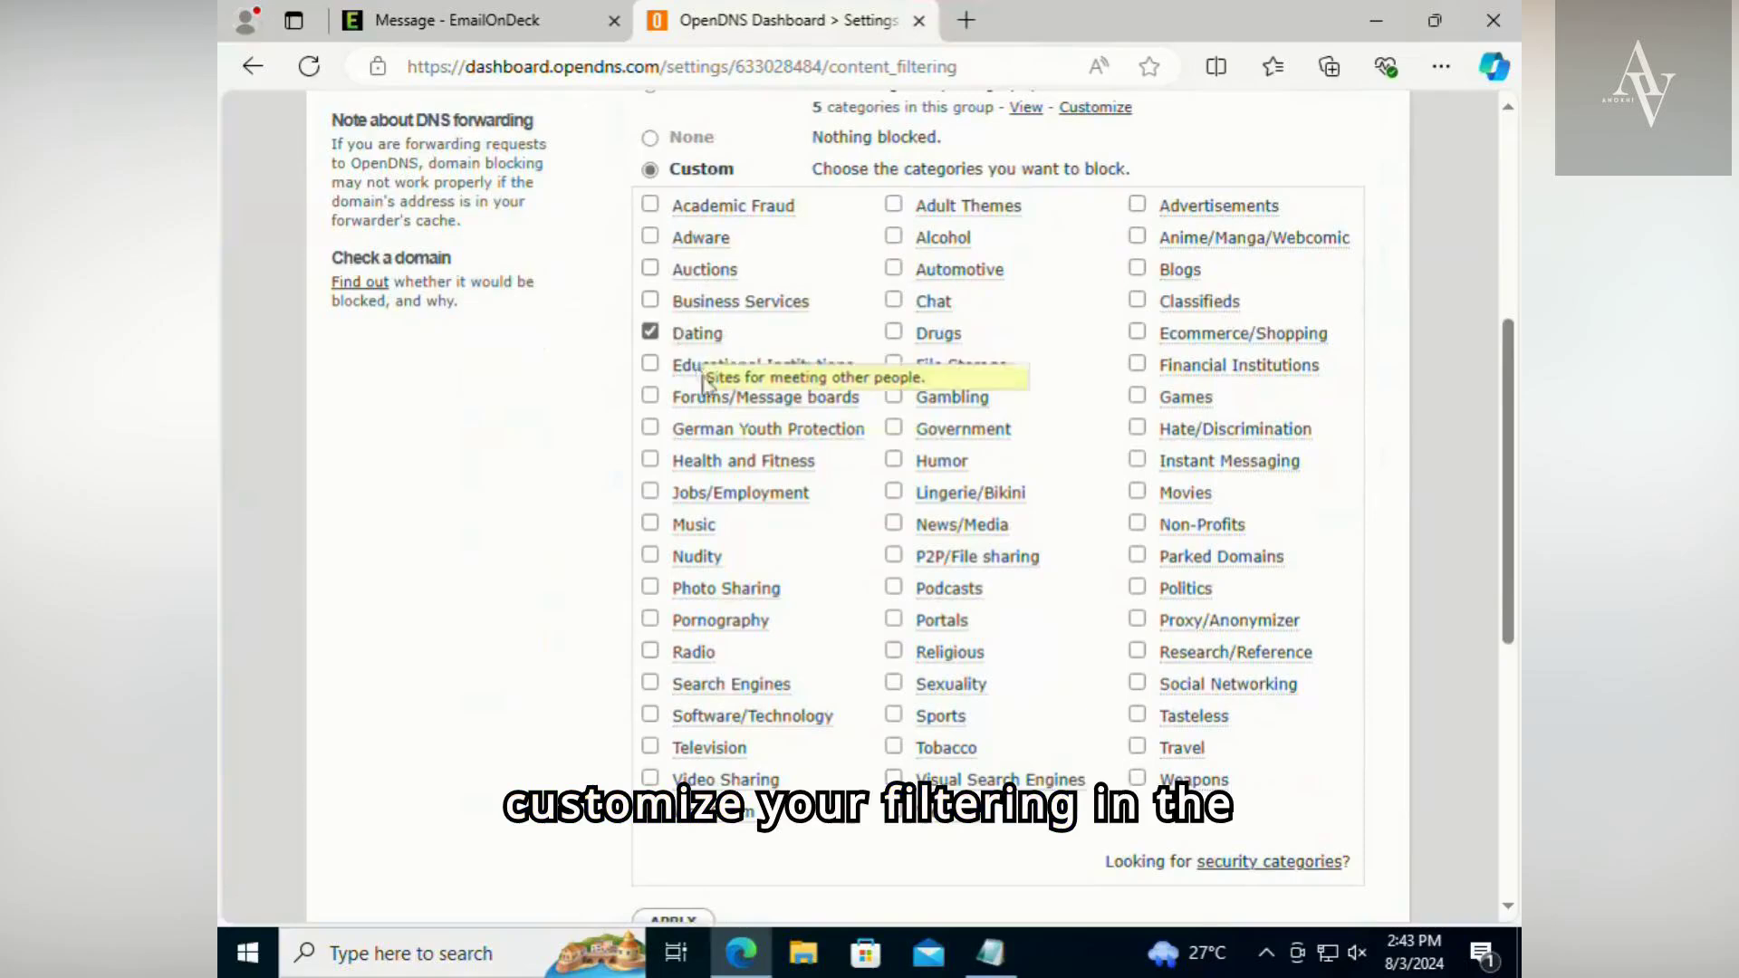
left_click(681, 559)
left_click(706, 623)
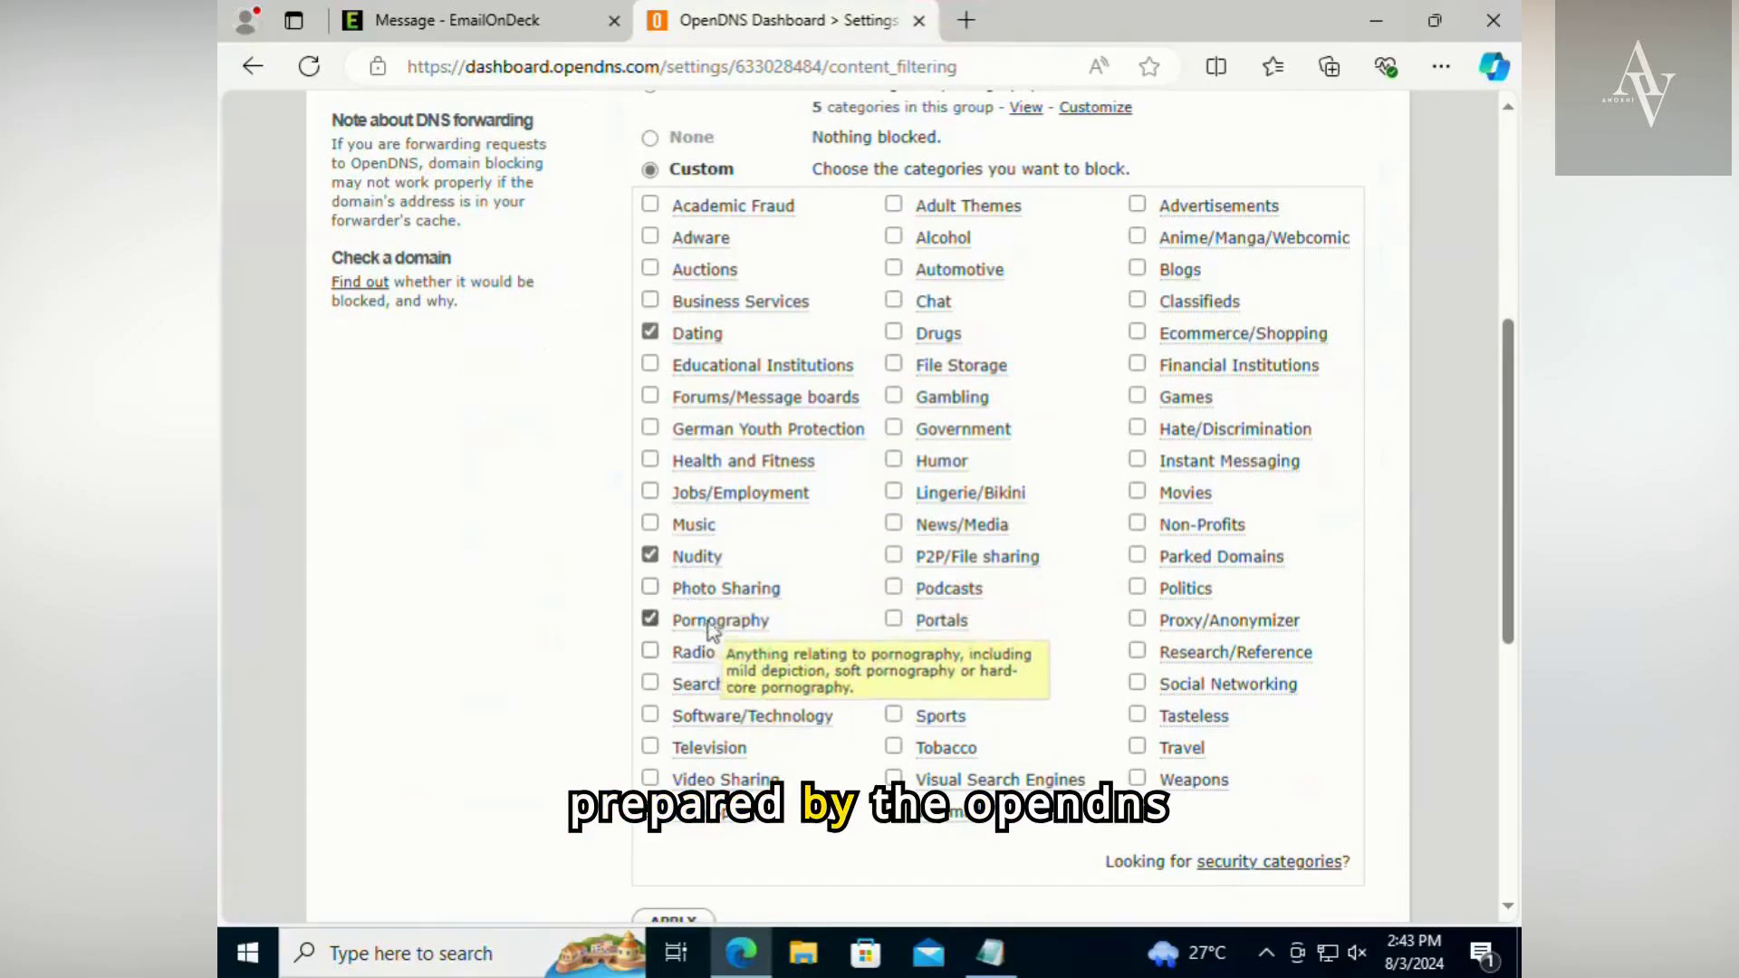
- Set the Home network's web content filtering level to High and apply it
scroll(946, 308, "up", 4)
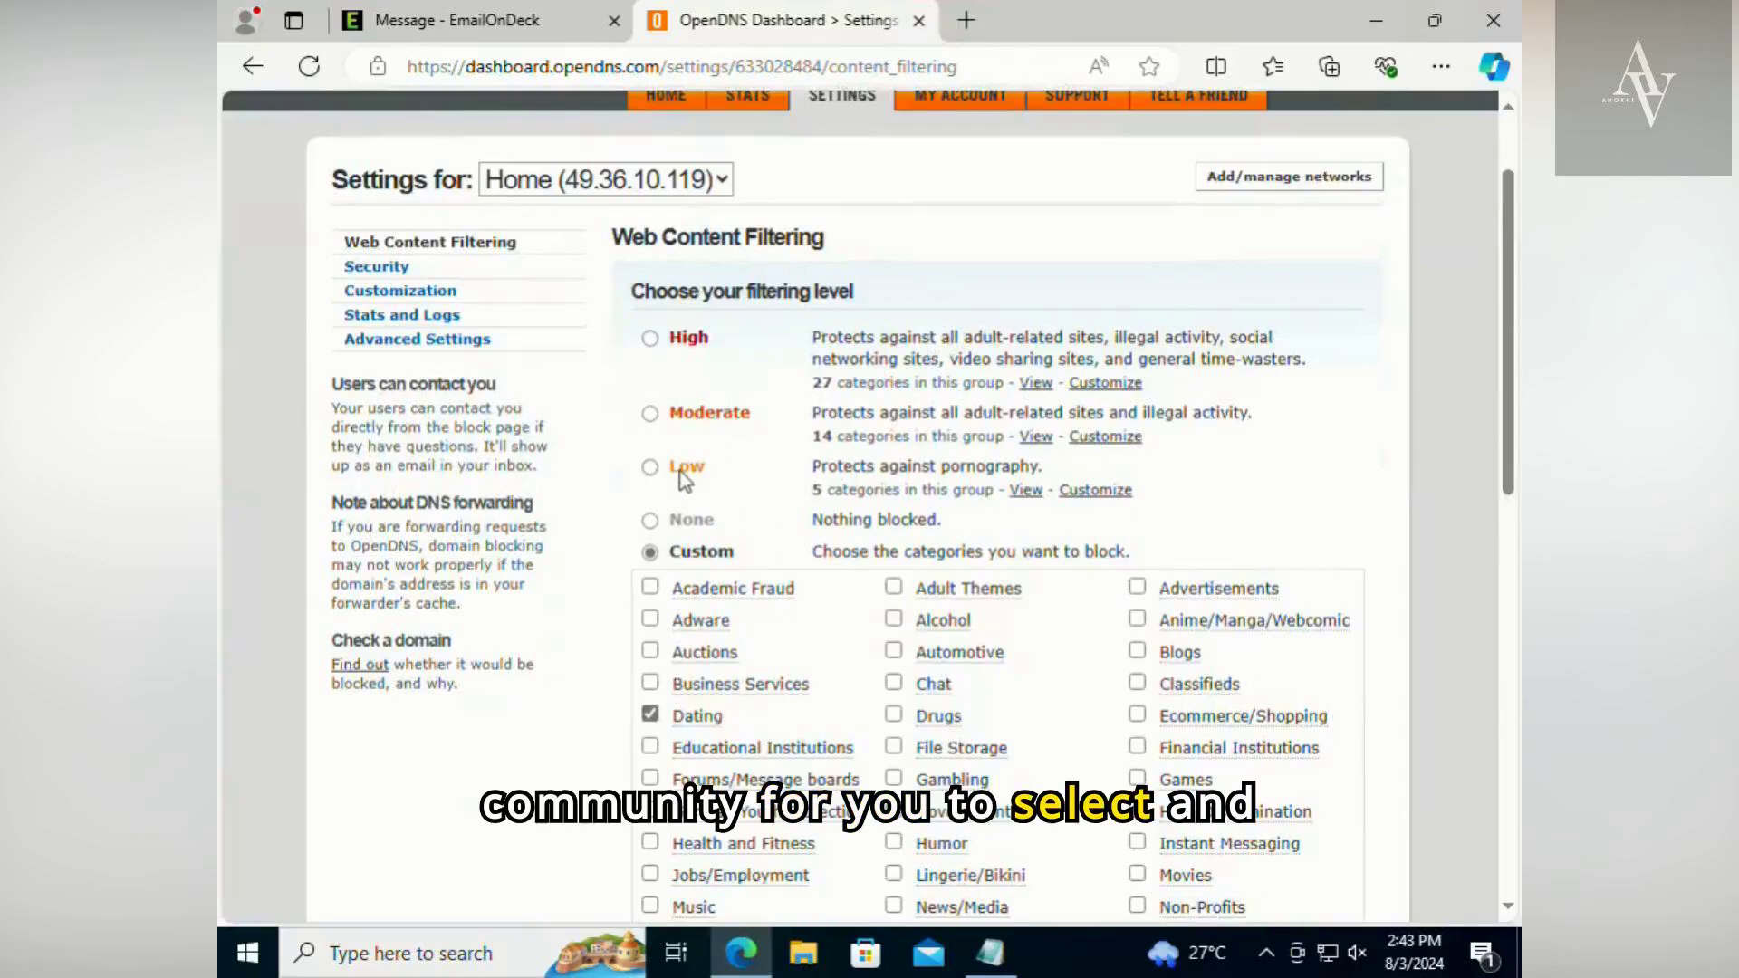
left_click(684, 471)
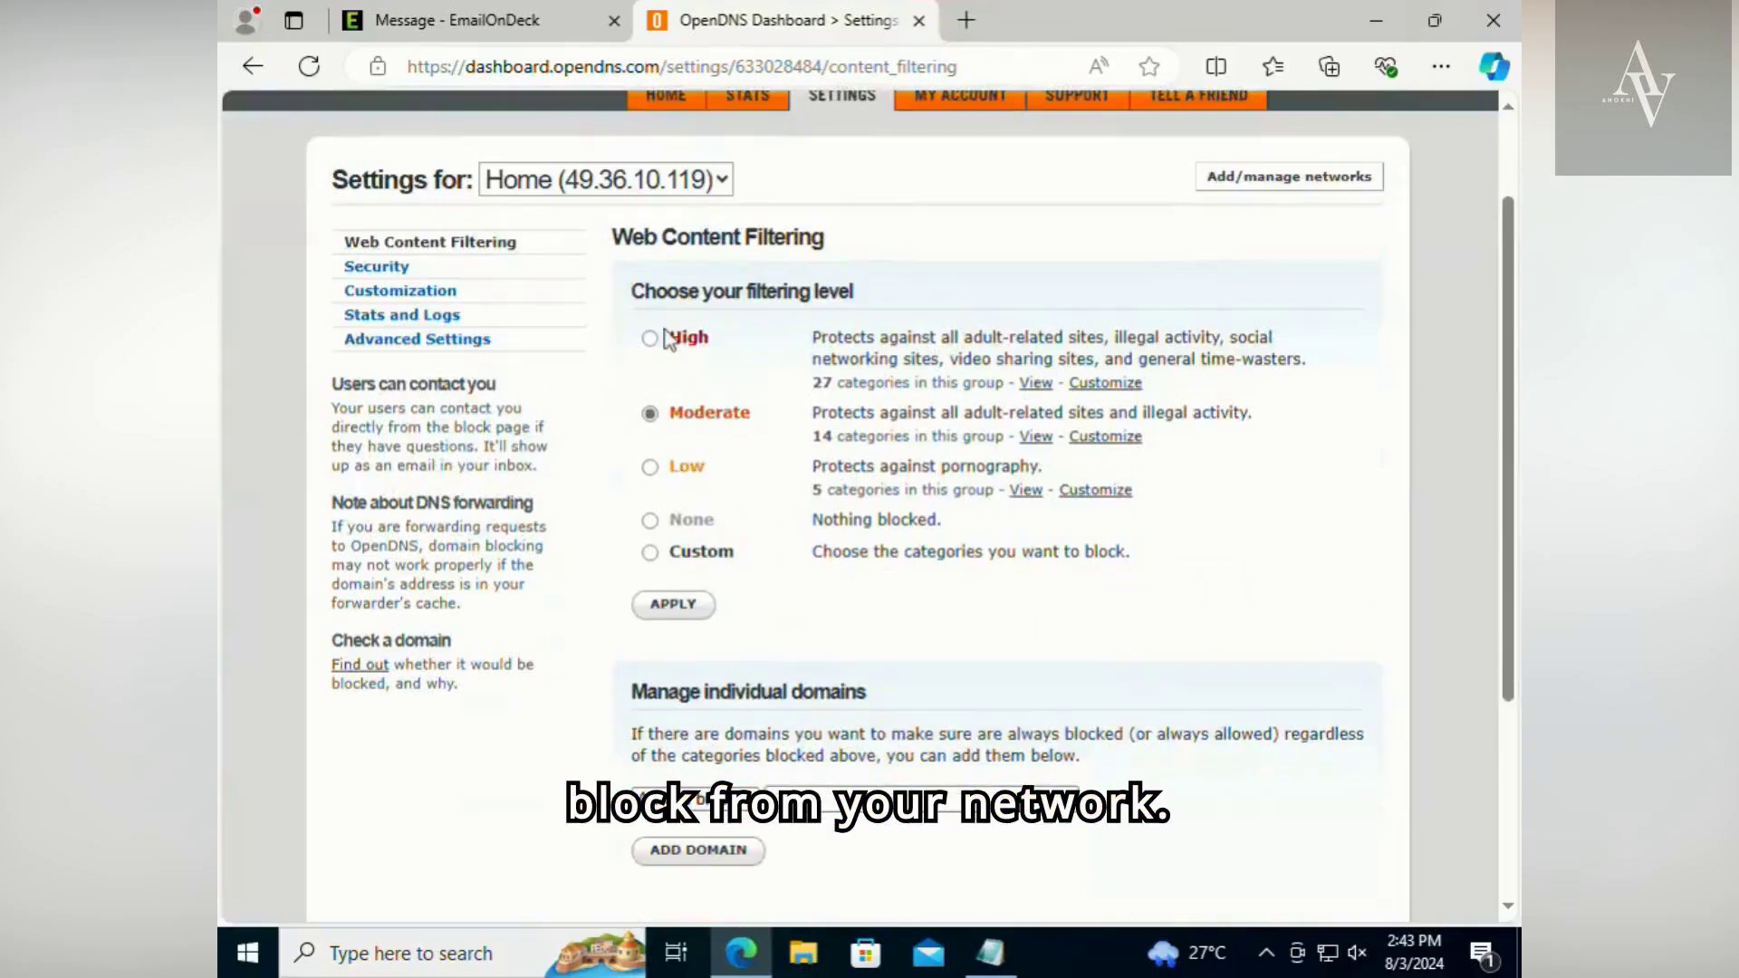
left_click(682, 609)
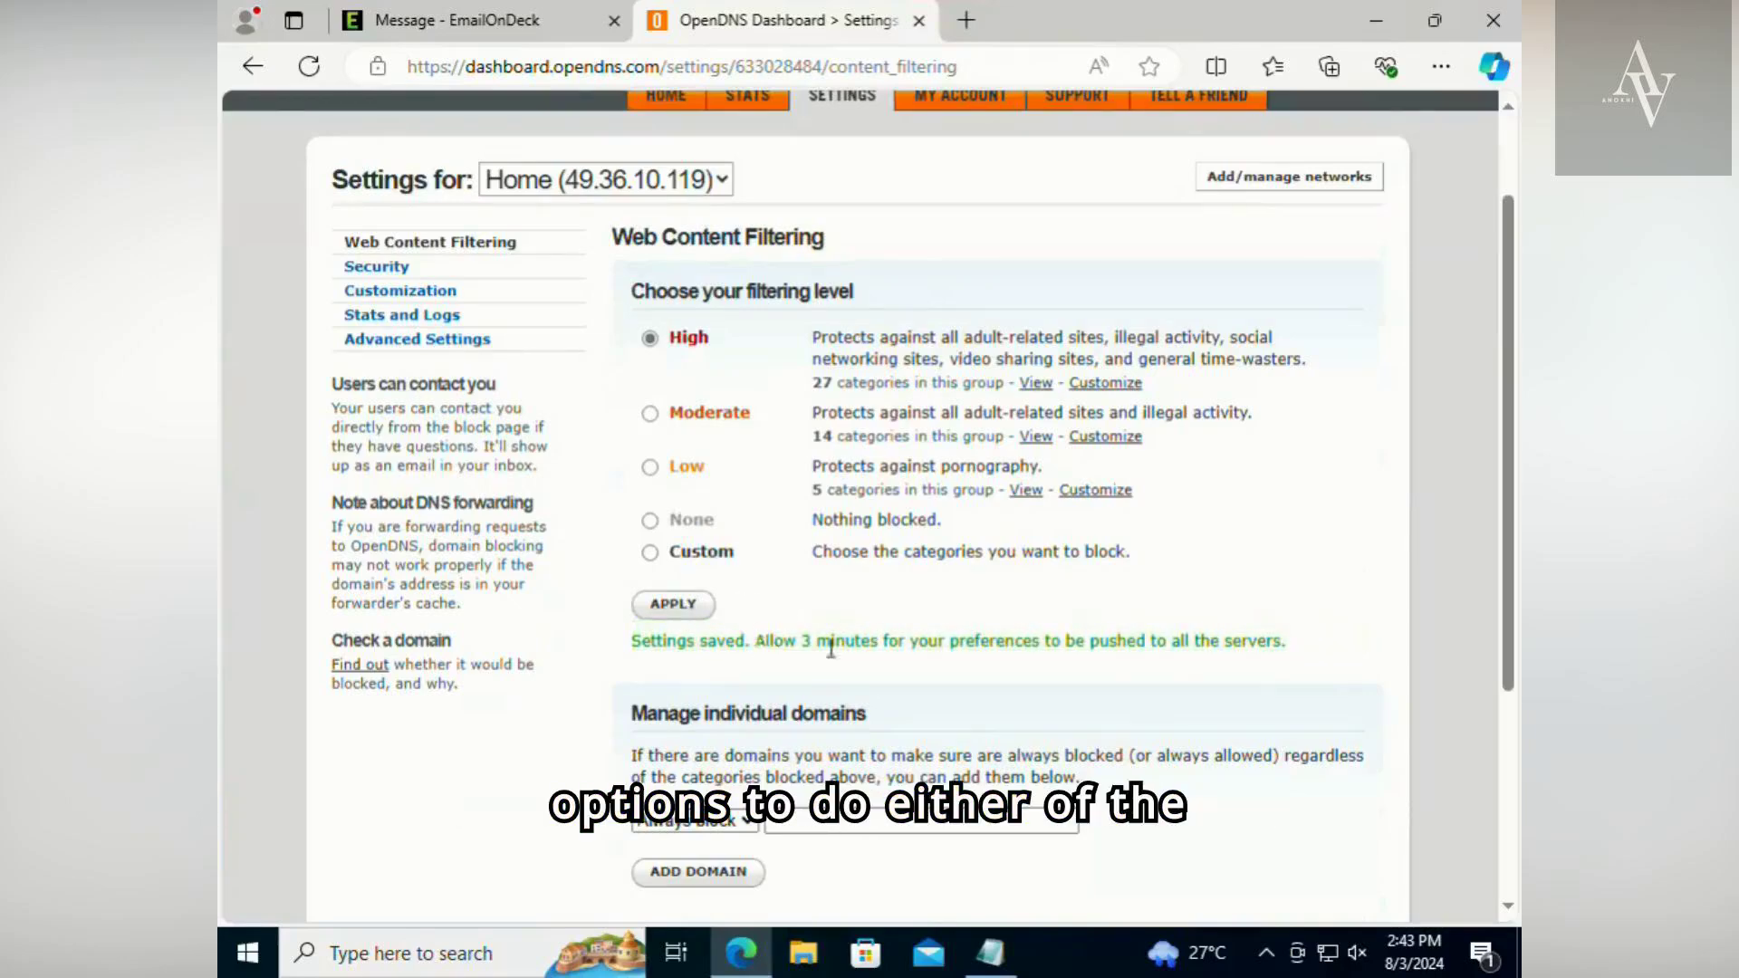
left_click_drag(759, 650, 1406, 667)
left_click(1333, 661)
- Add netflix.com to the individual domains as Always block, approving the addition although a blocked category already covers it
scroll(1316, 670, "down", 3)
left_click(843, 484)
type("netflix")
key("BackSpace")
key("BackSpace")
type("lix")
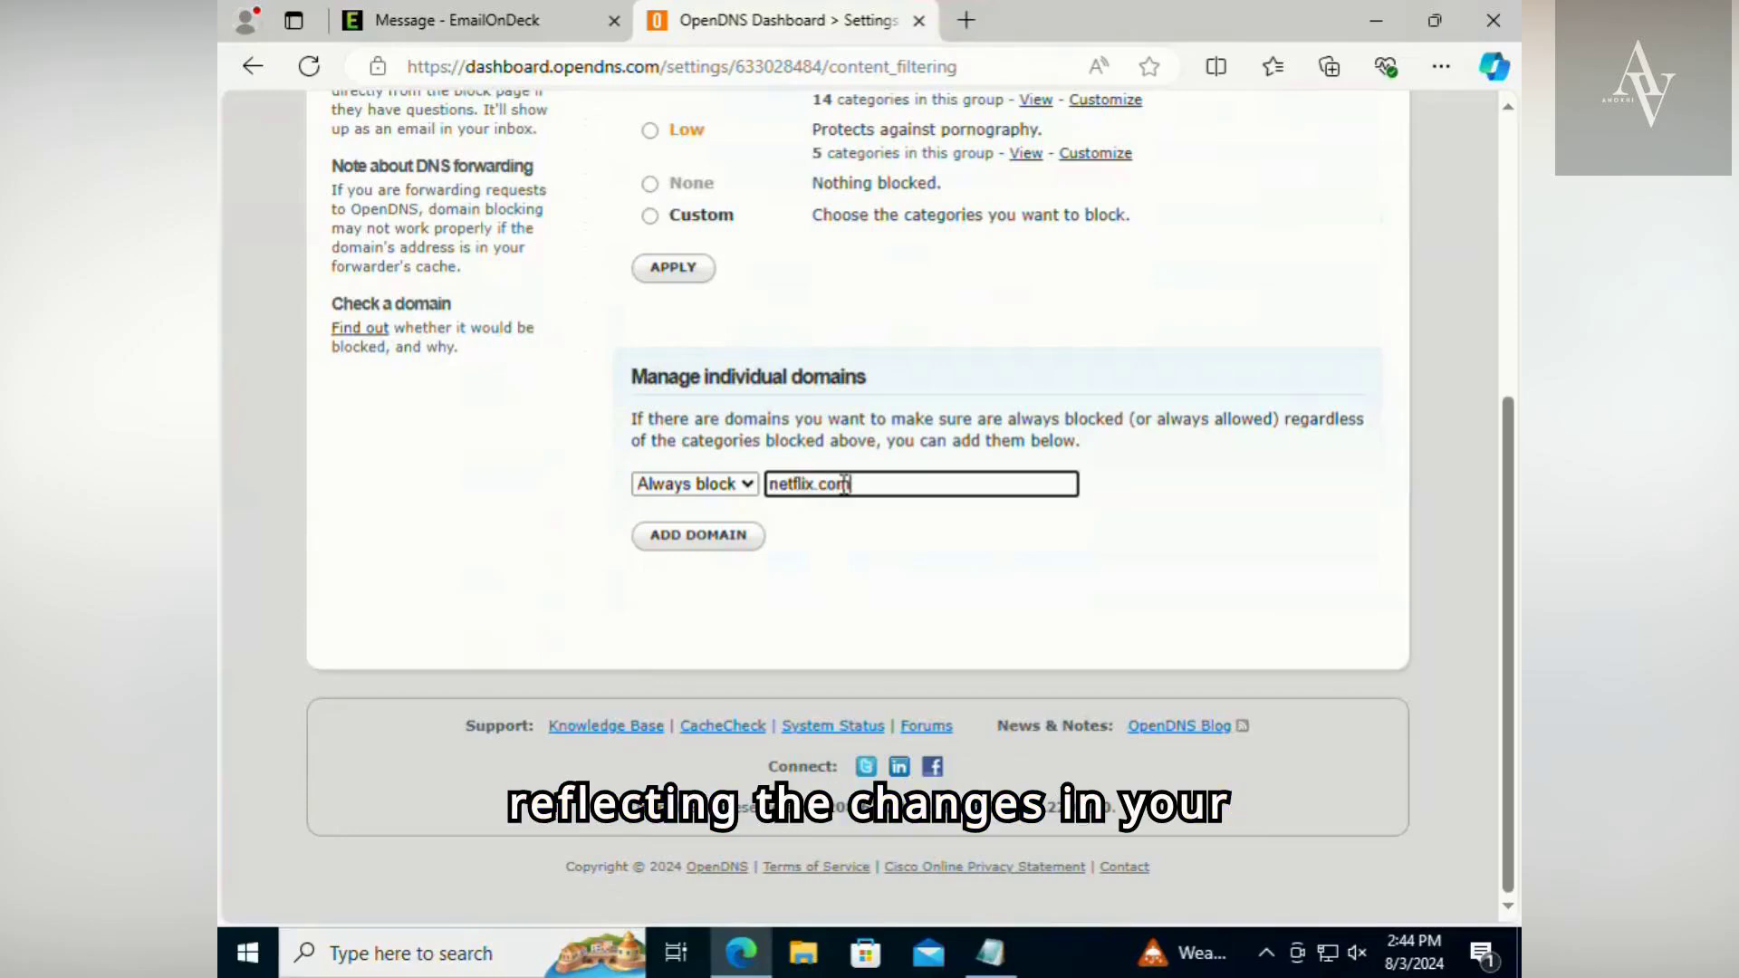
left_click(667, 501)
left_click(675, 510)
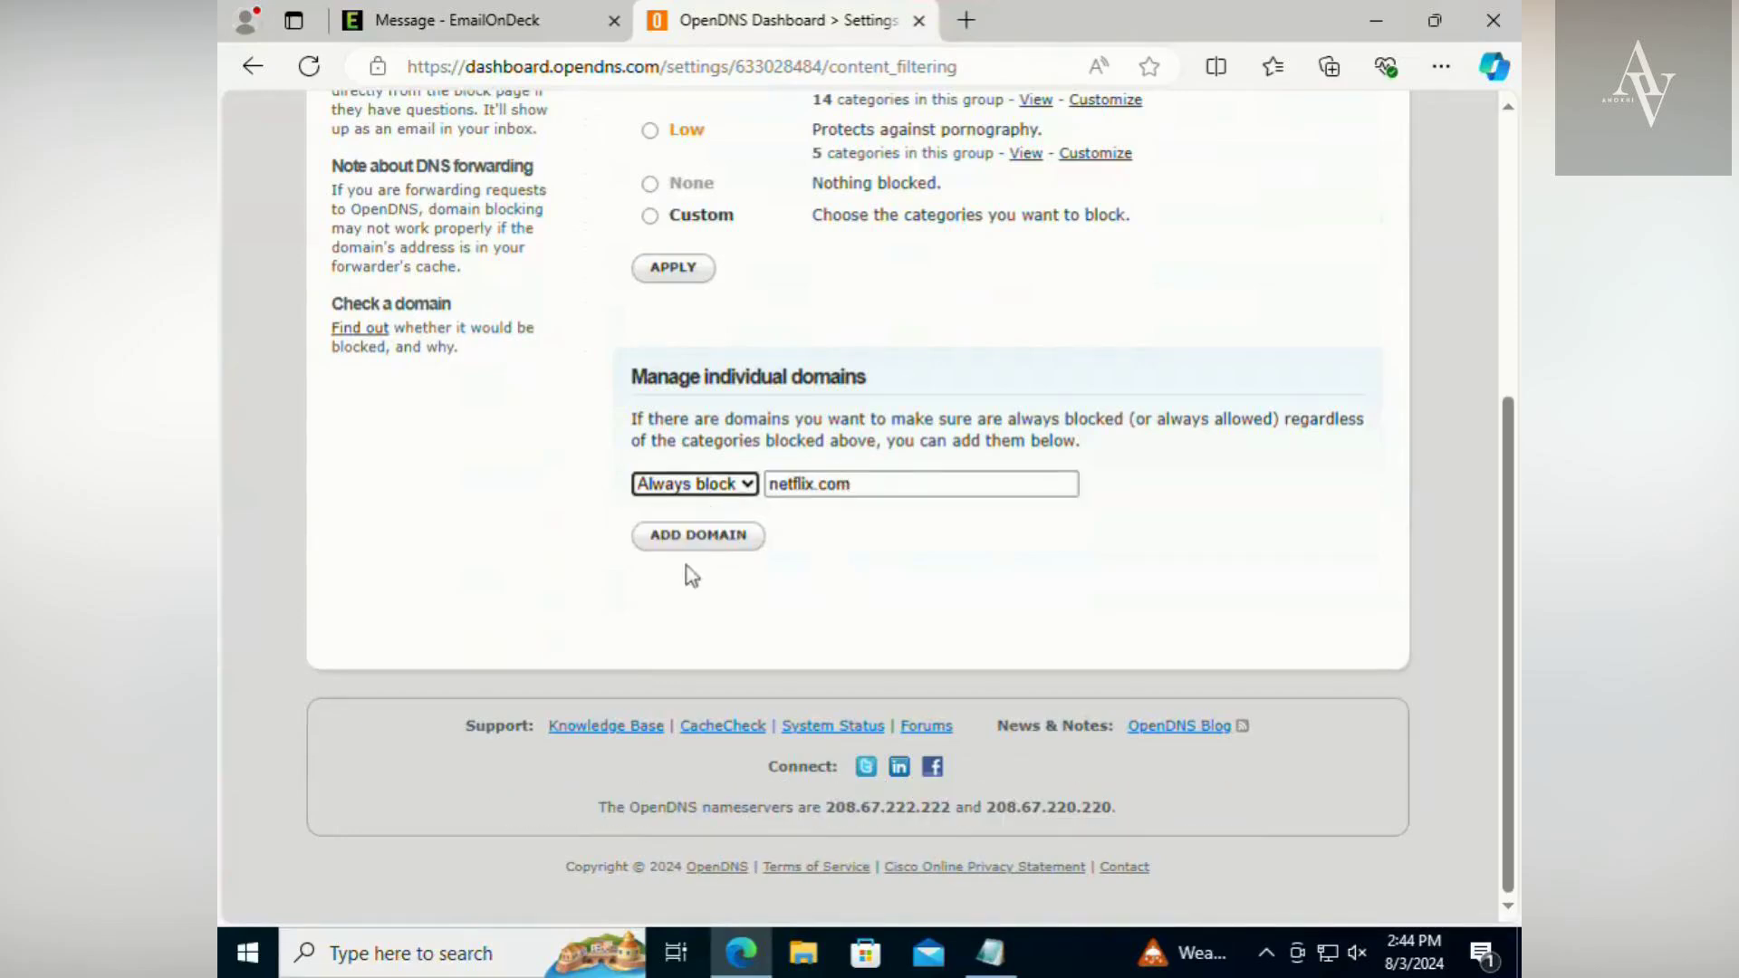
left_click(688, 540)
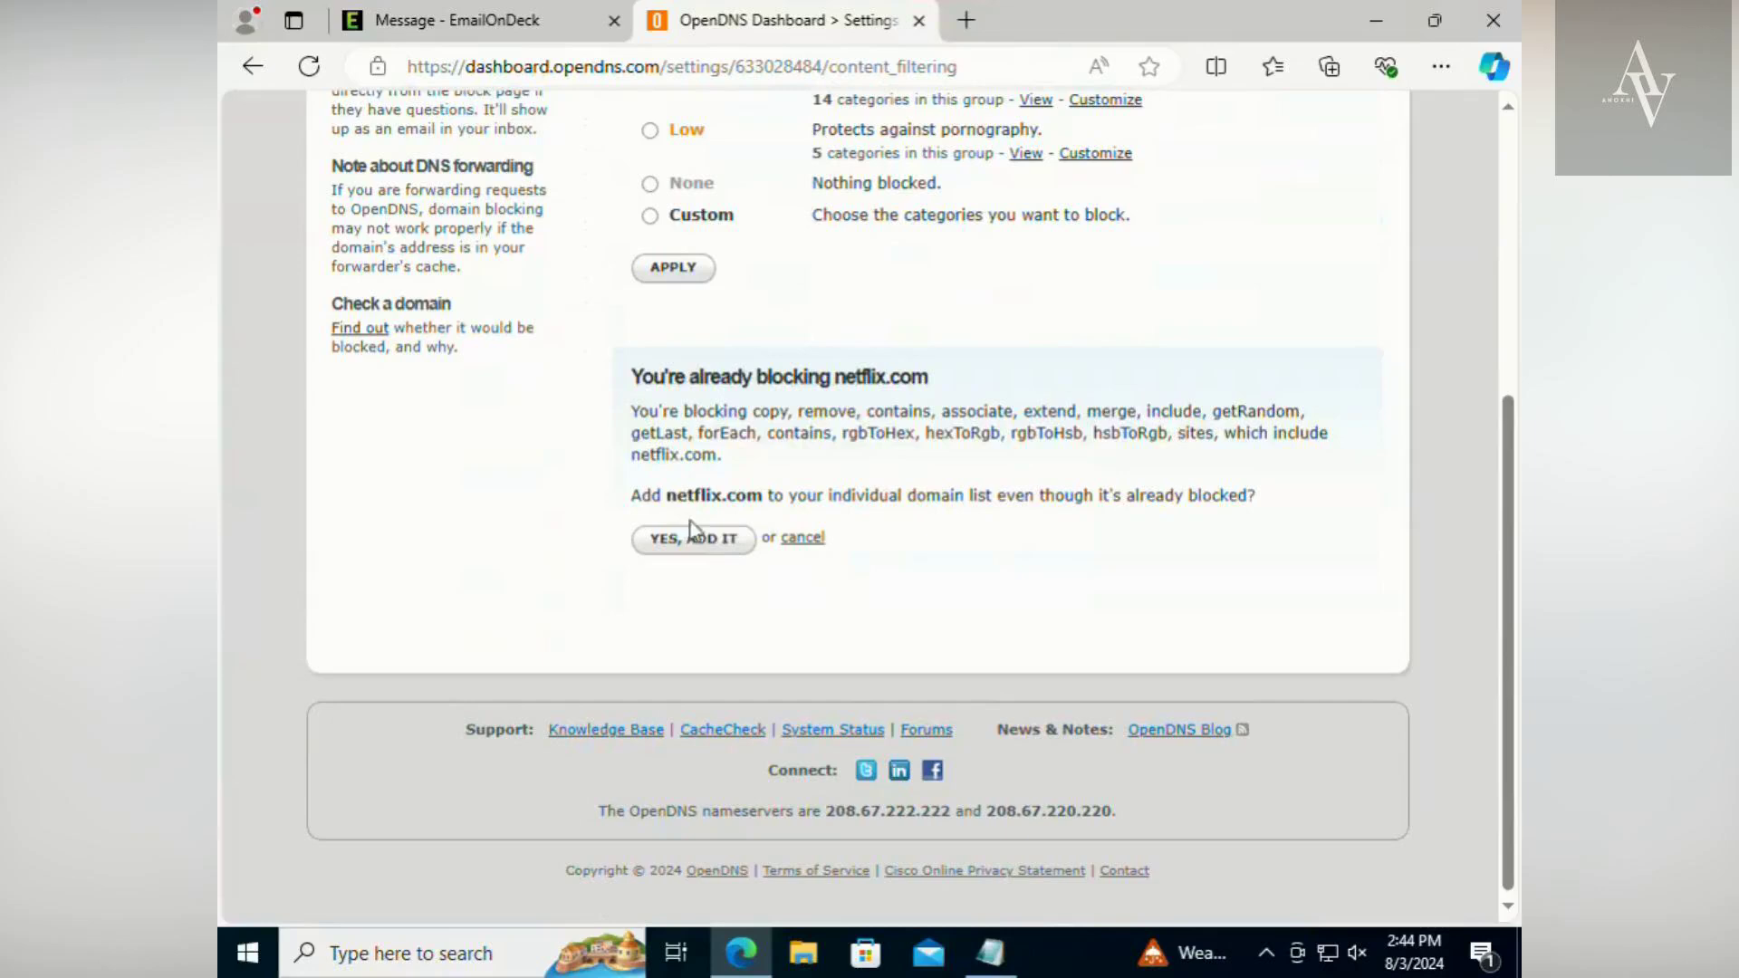
left_click(712, 543)
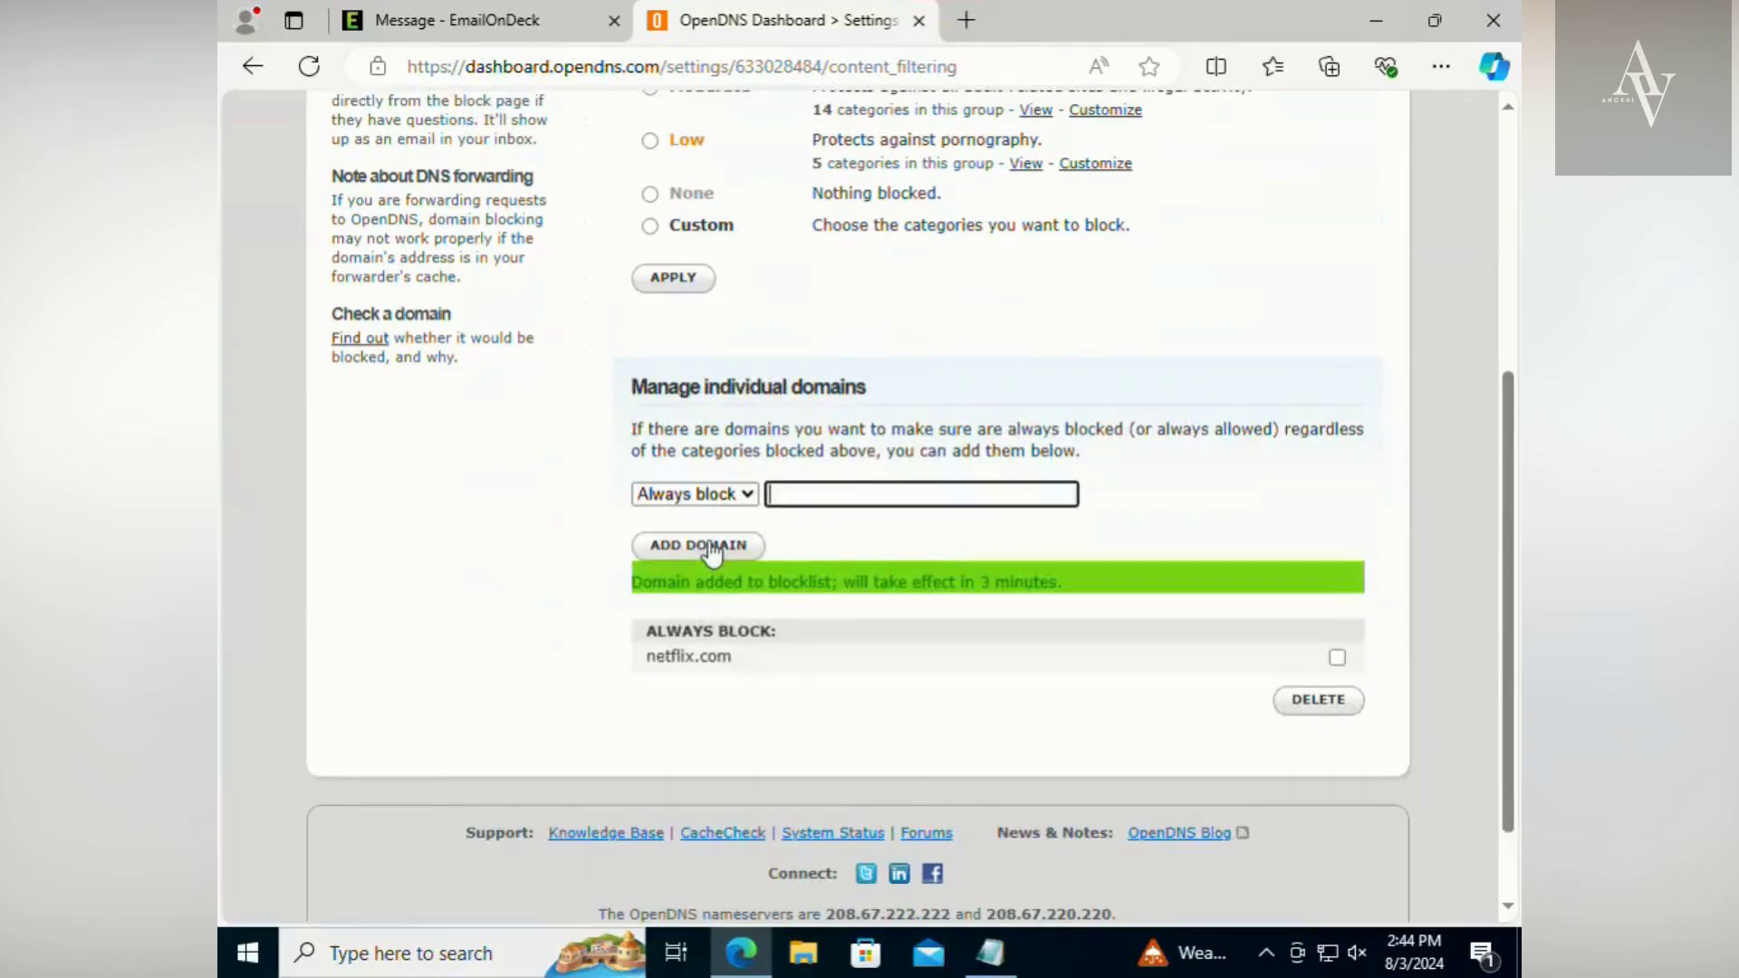
- Add google.com to the individual domains as Never block
left_click(695, 494)
left_click(688, 543)
left_click(781, 500)
type("google.com")
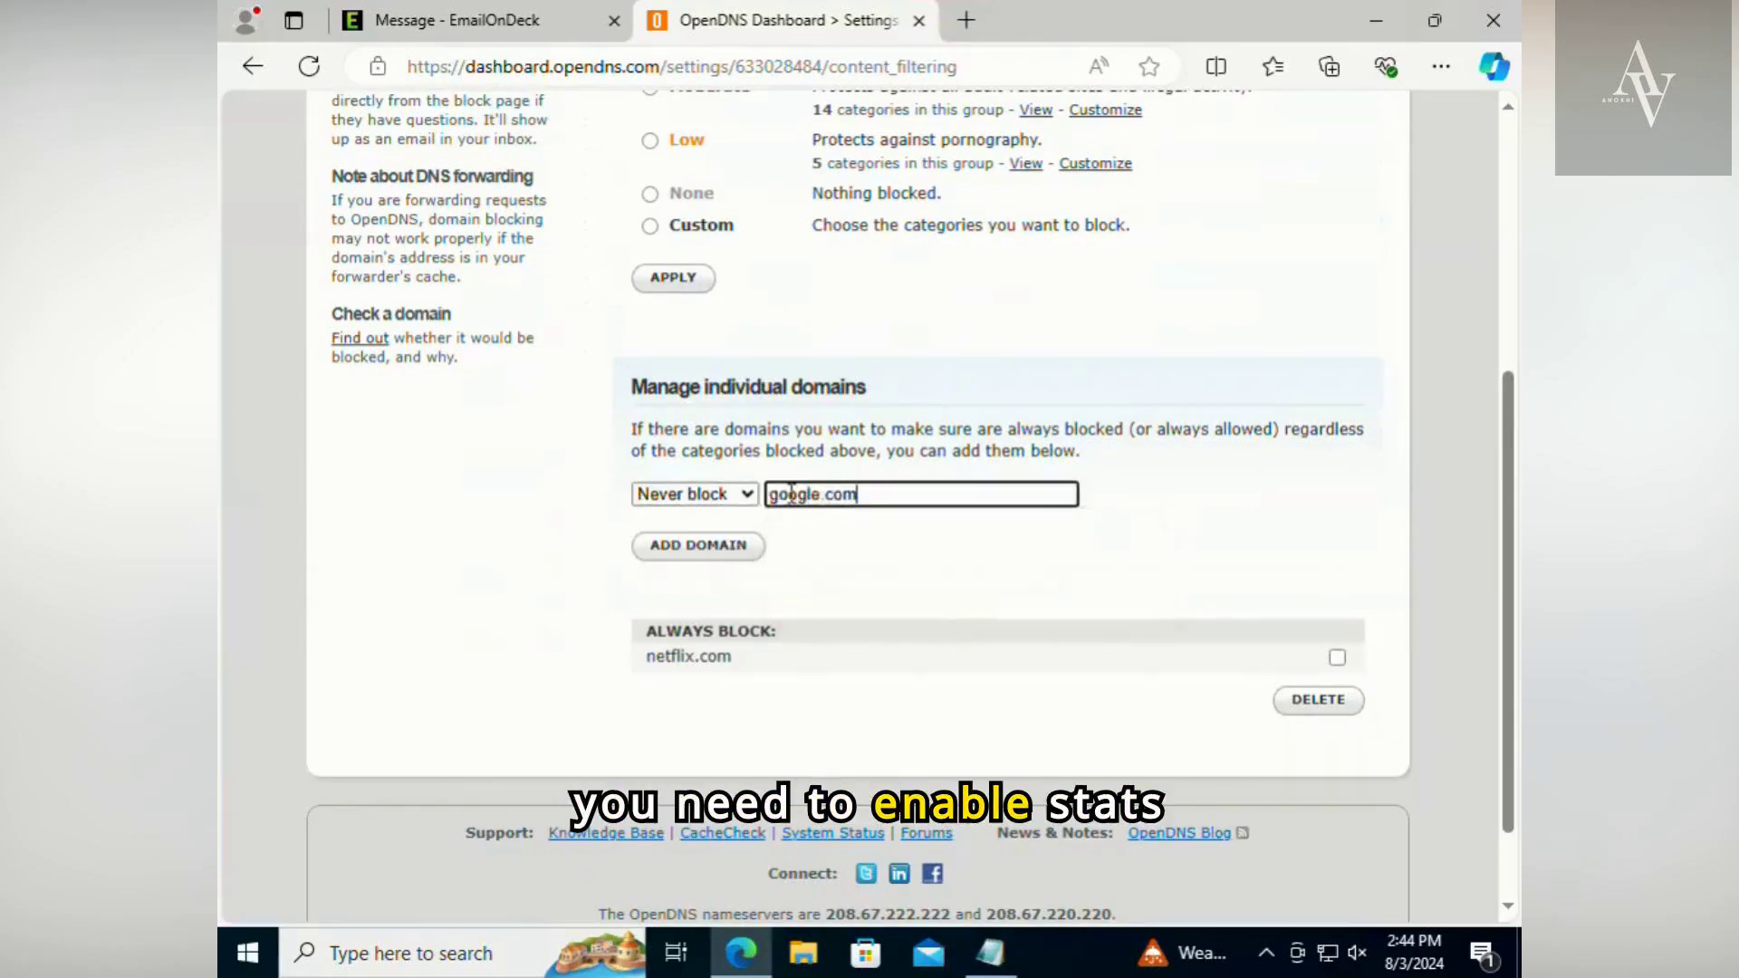
left_click(753, 554)
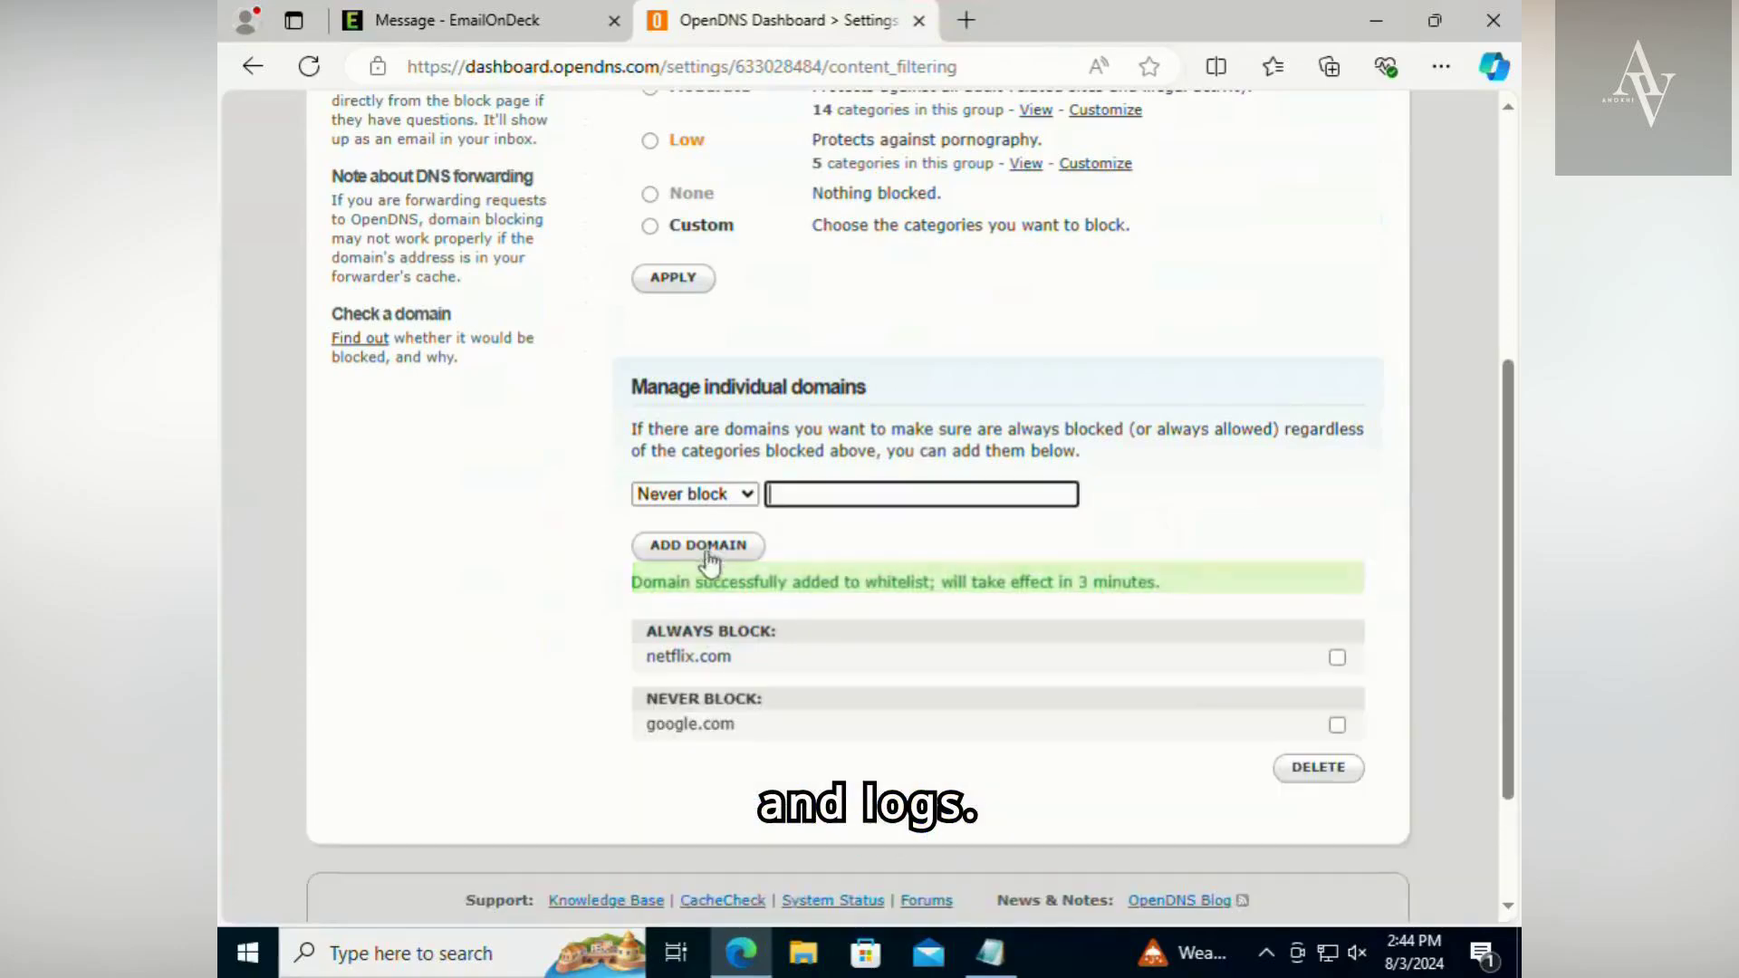
left_click_drag(651, 637, 842, 638)
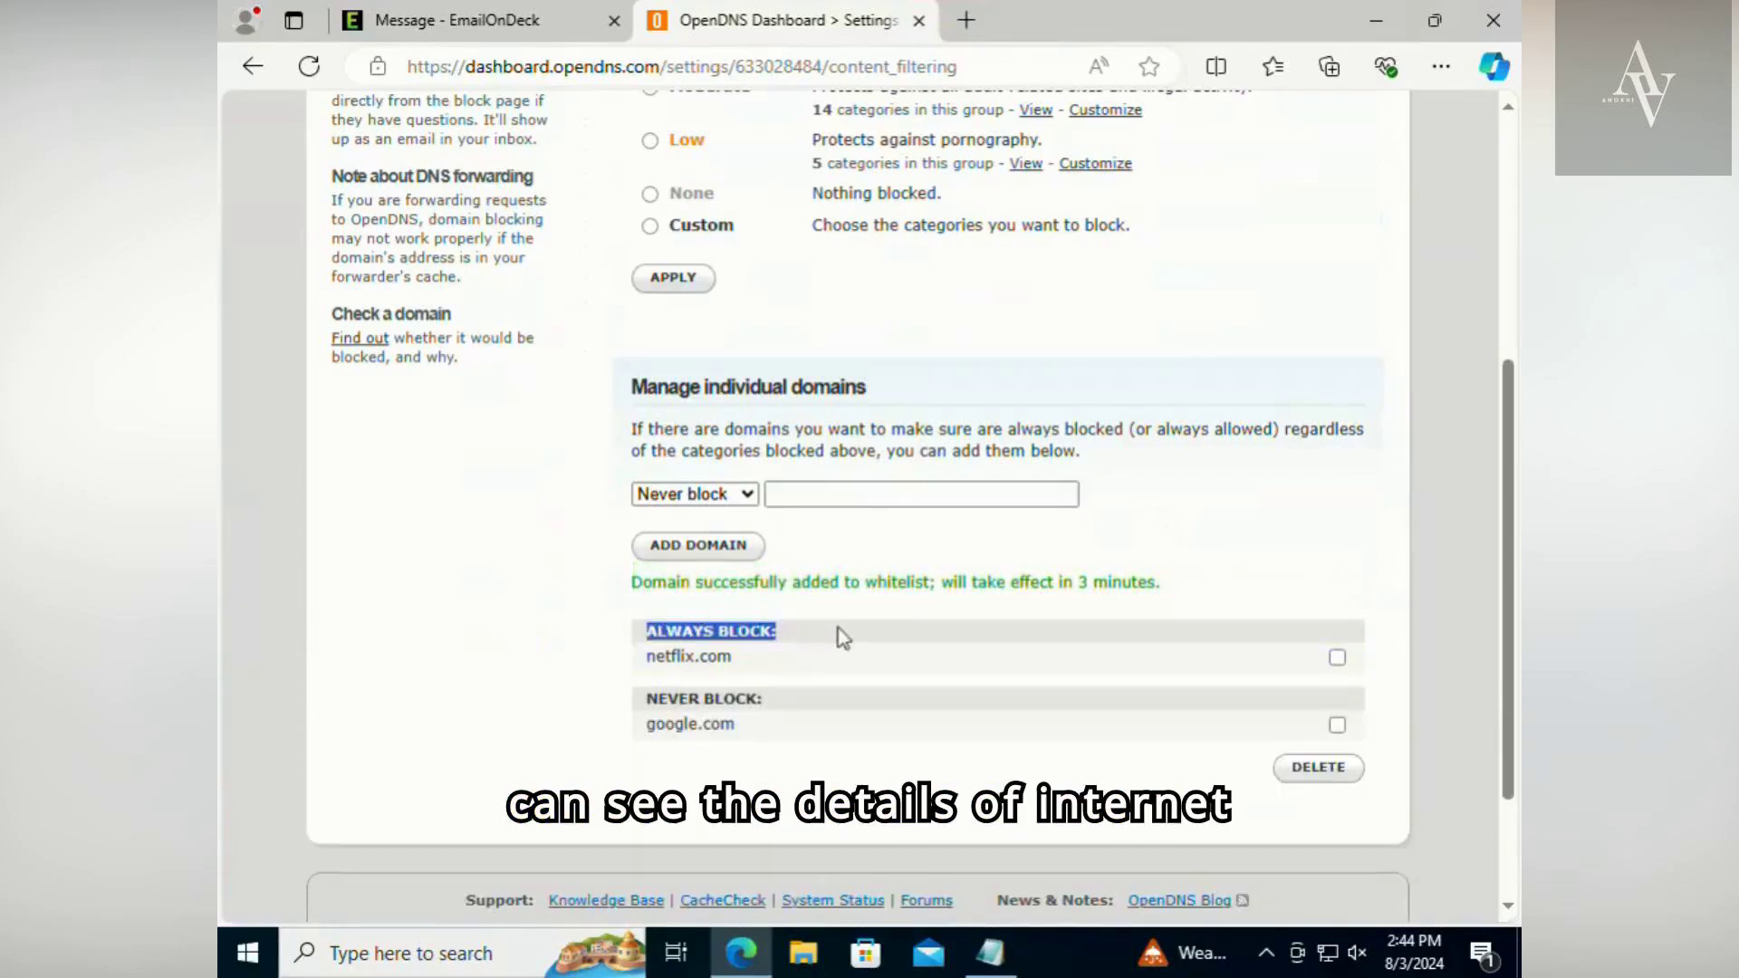
left_click_drag(743, 658, 639, 715)
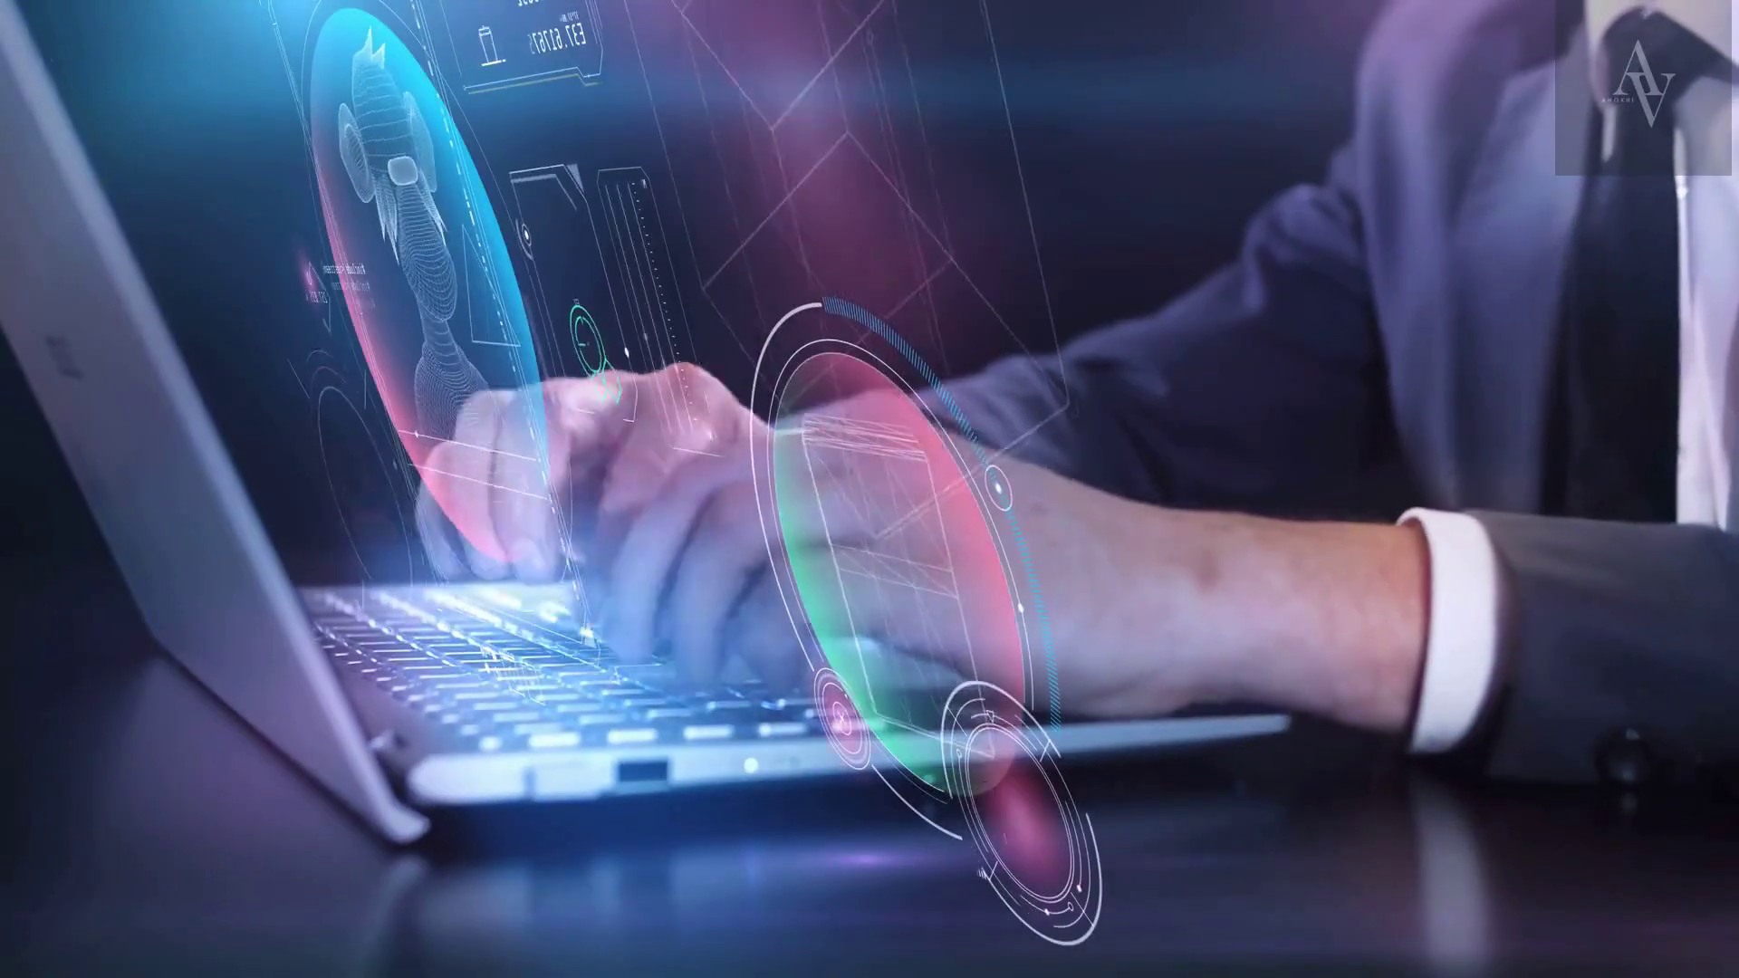